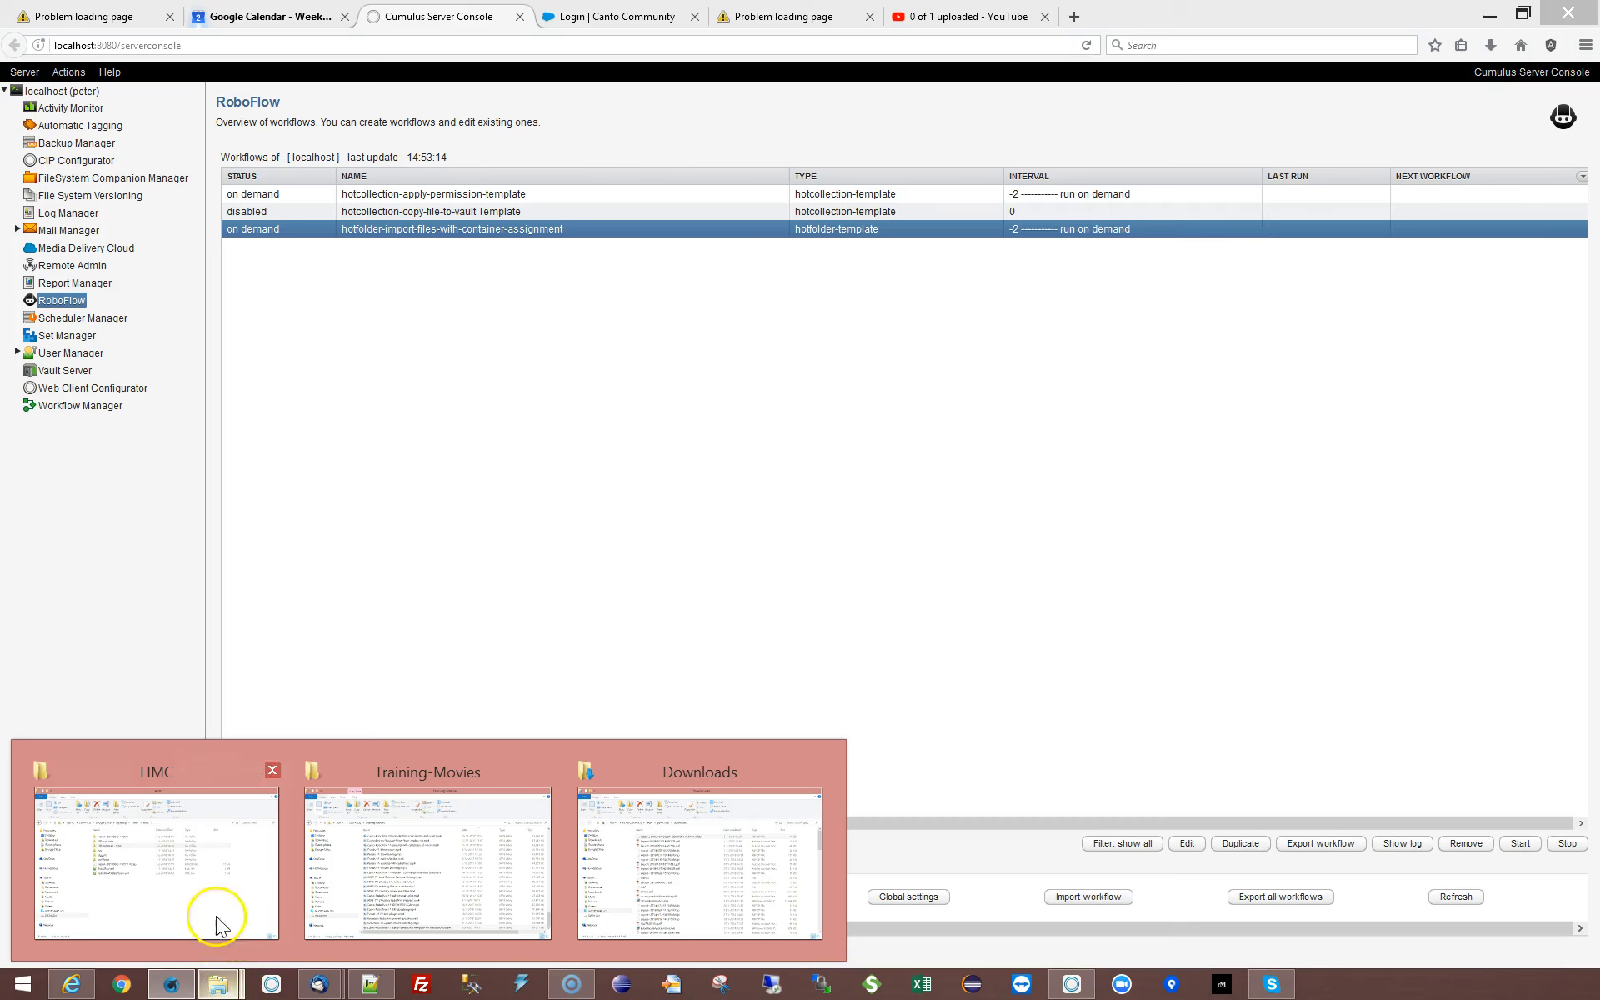
Delete the FTP-hotfolder folder from the HMC folder.
click(1034, 414)
right_click(1033, 414)
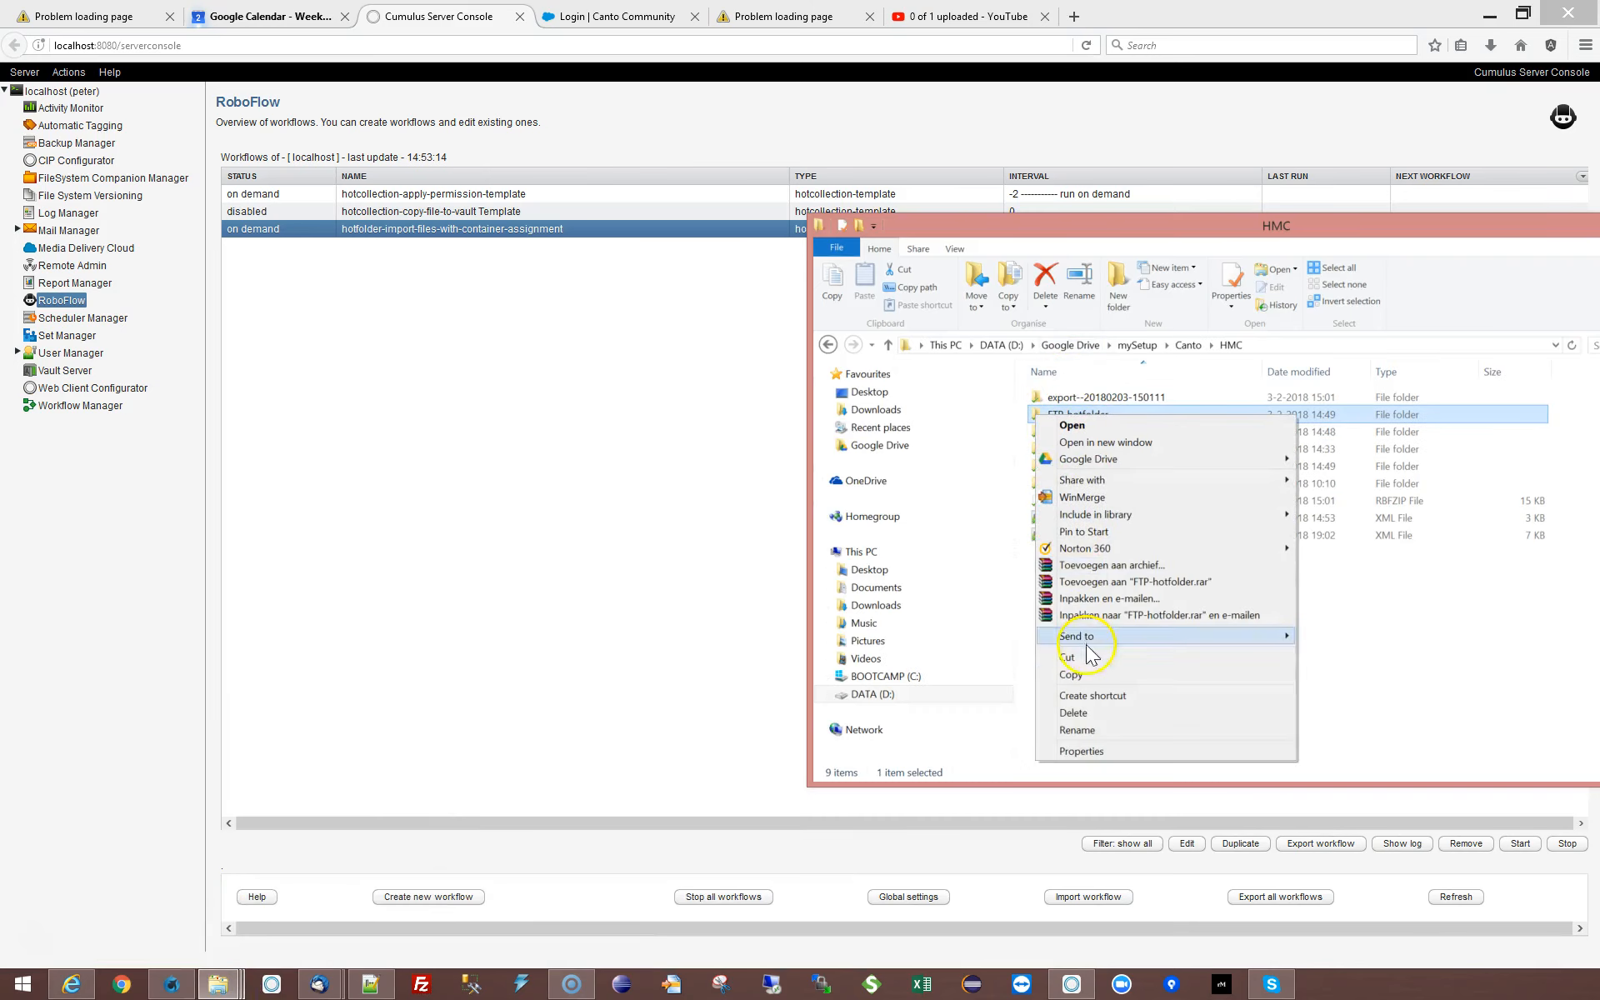
click(1098, 713)
click(875, 547)
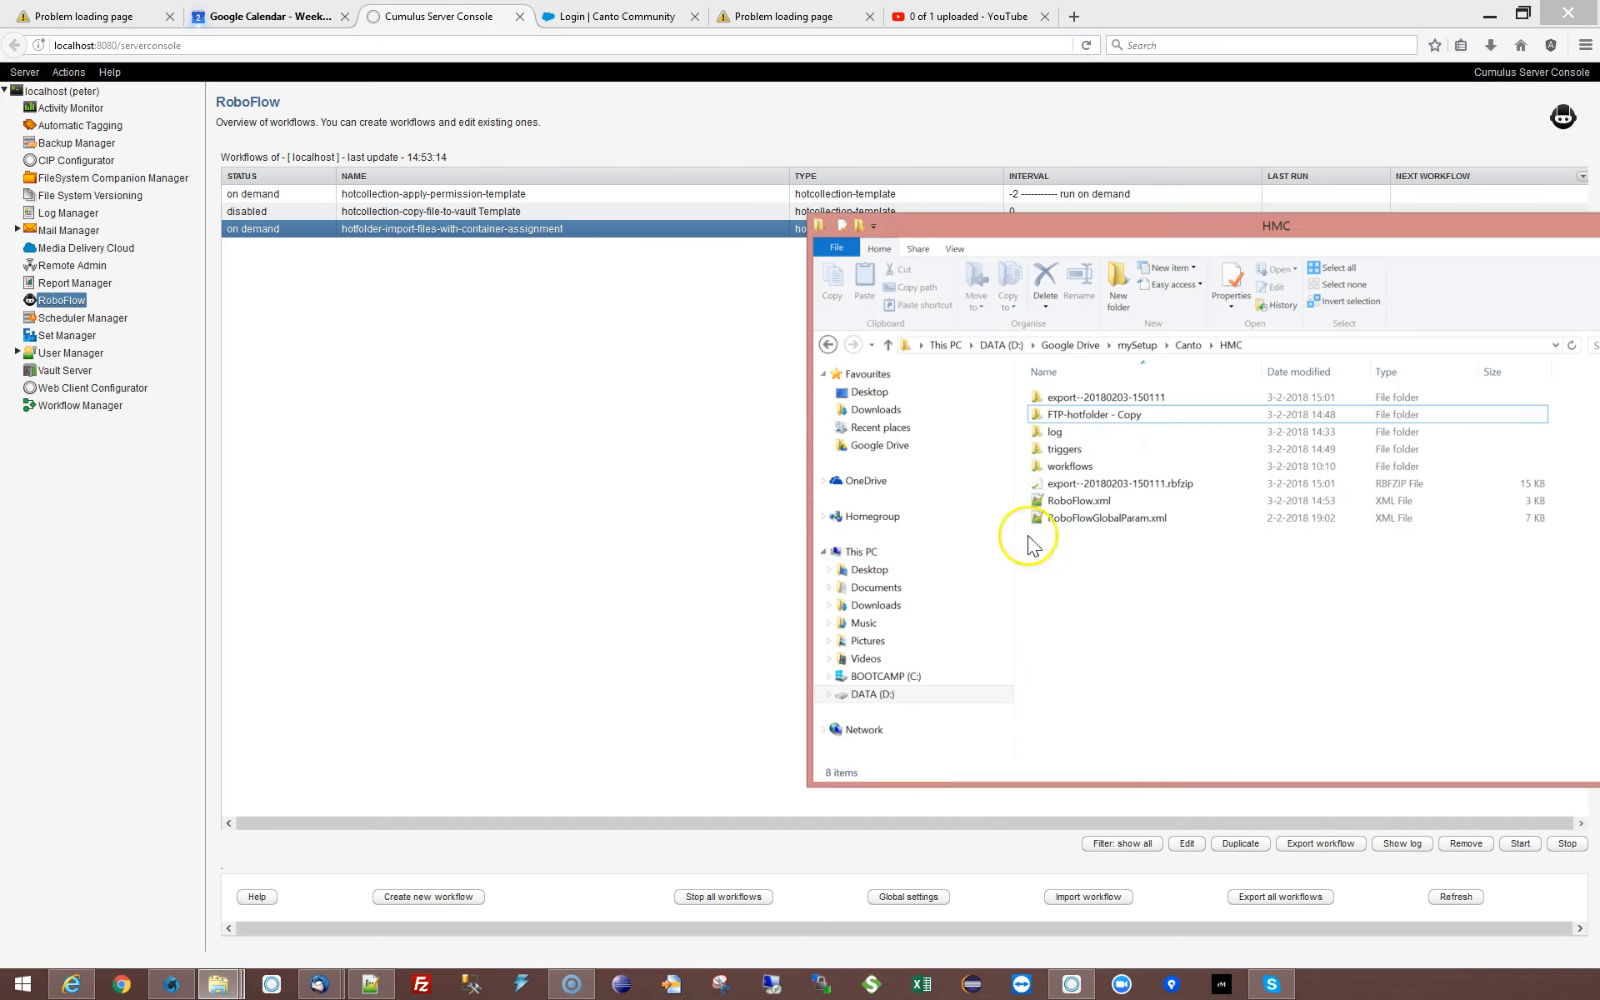
Rename the "FTP-hotfolder - Copy" folder to FTP-hotfolder.
click(1038, 416)
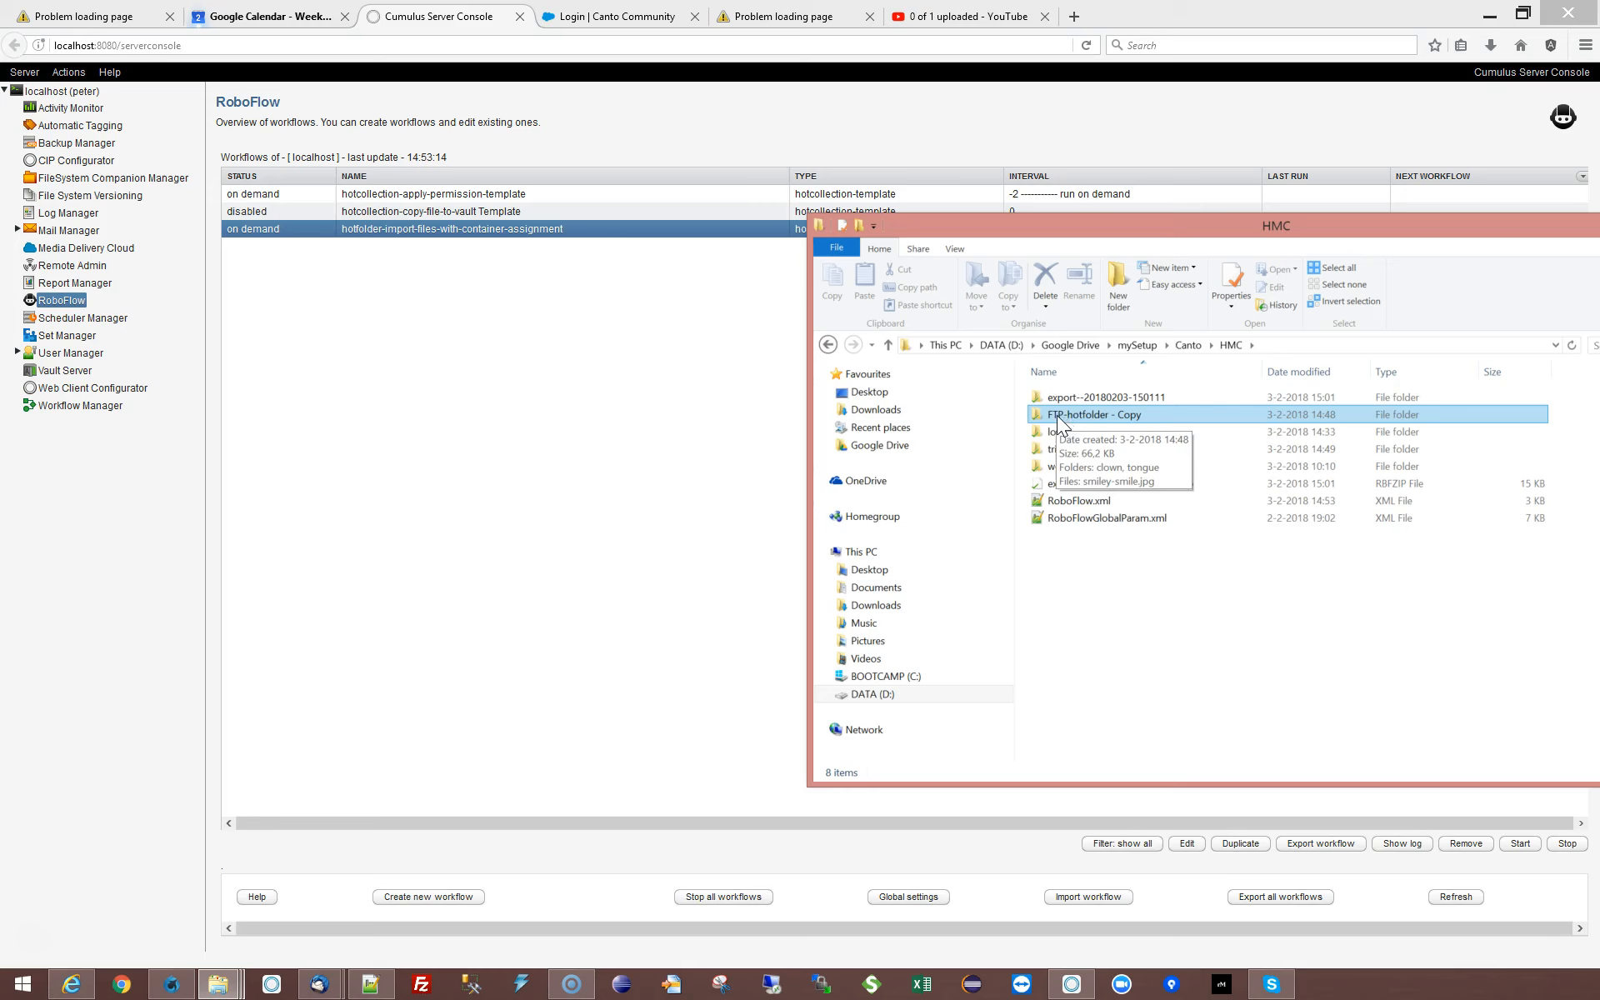
click(1057, 415)
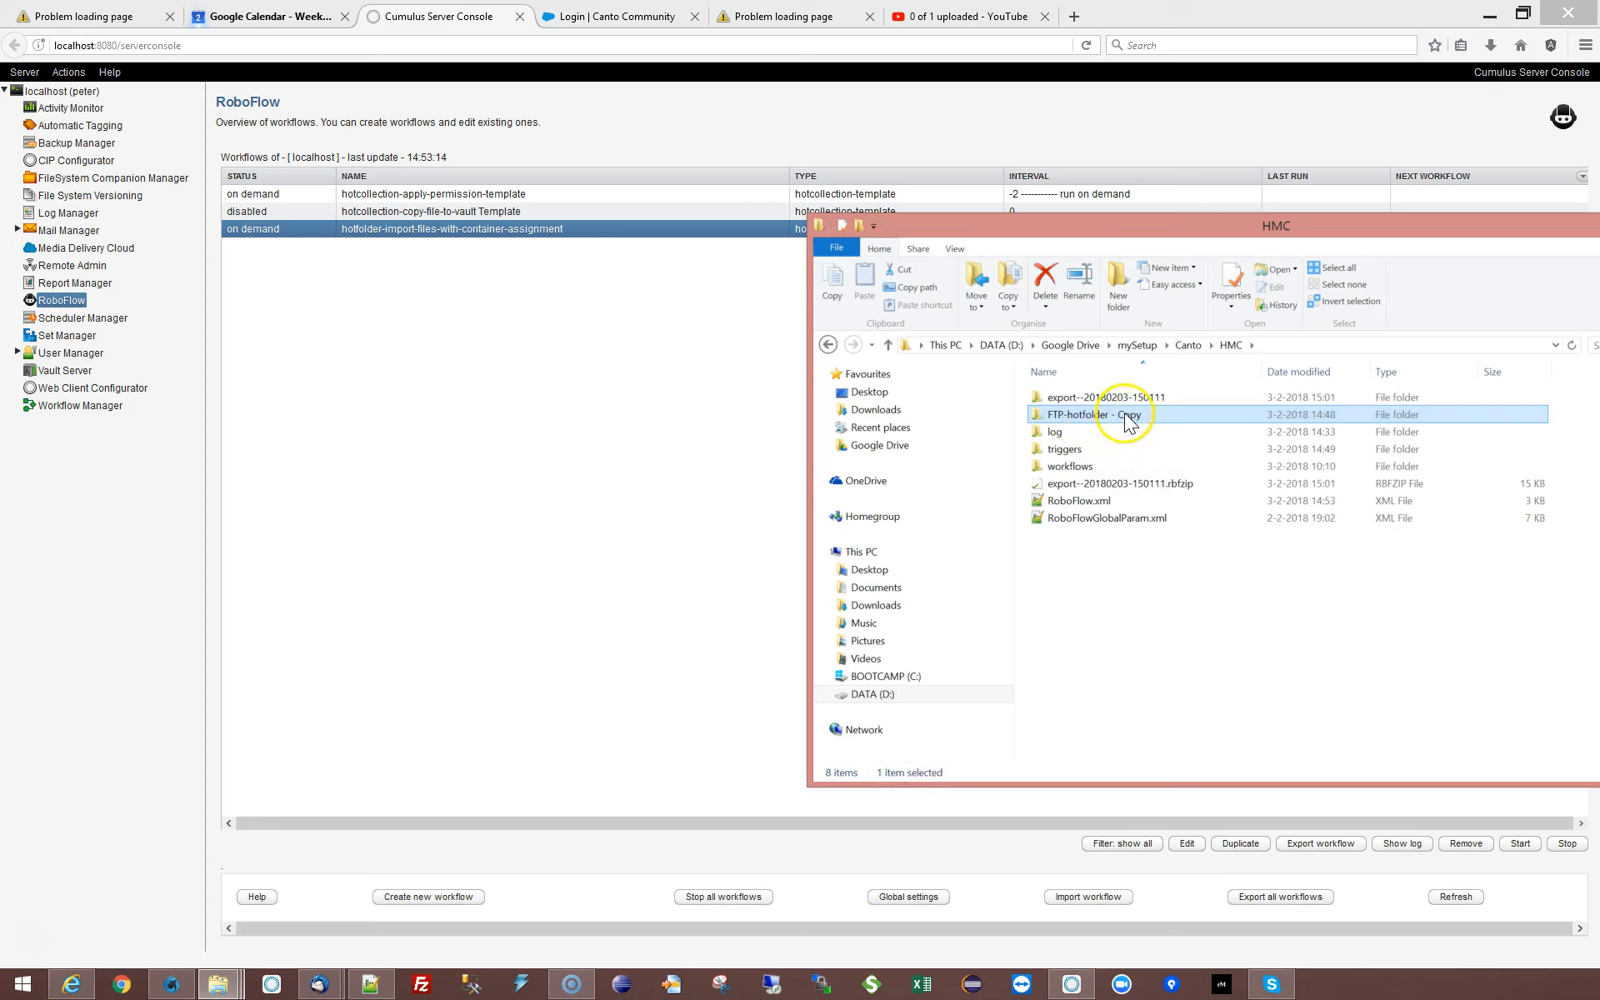
click(1146, 415)
key(ctrl+a)
key(BackSpace)
key(ctrl+z)
click(1140, 419)
click(1144, 421)
key(BackSpace)
key(BackSpace)
key(BackSpace)
key(BackSpace)
key(BackSpace)
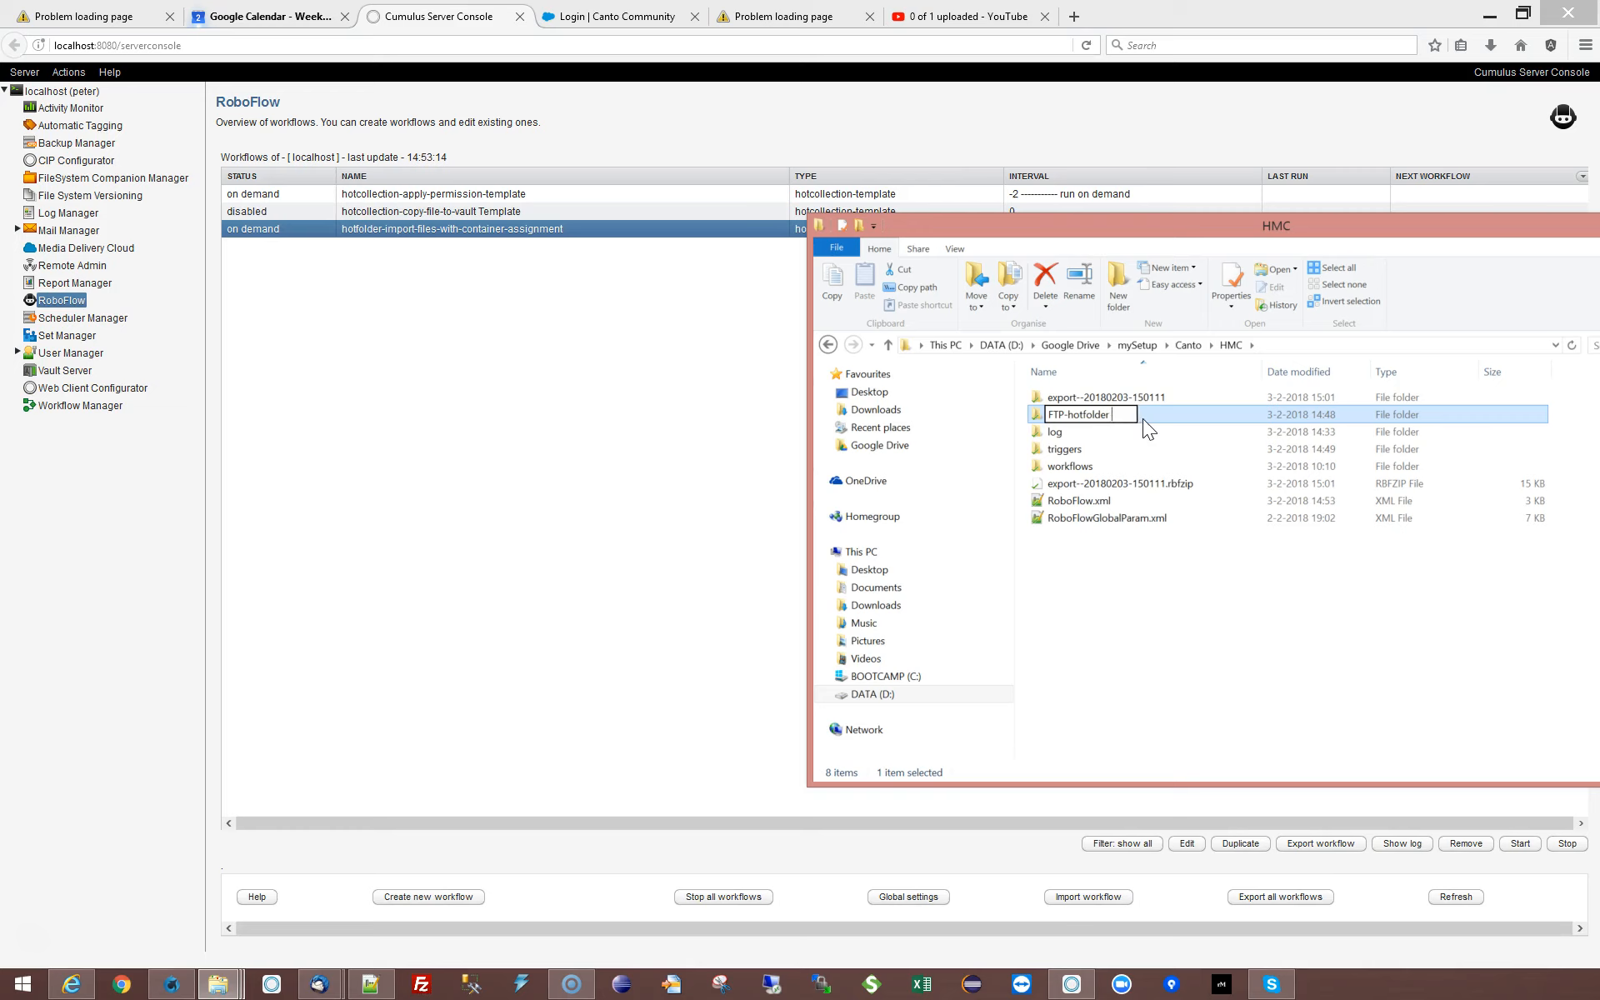
key(Return)
Open the FTP-hotfolder folder and examine its top-level contents and the clown subfolder.
click(1036, 421)
double_click(1036, 421)
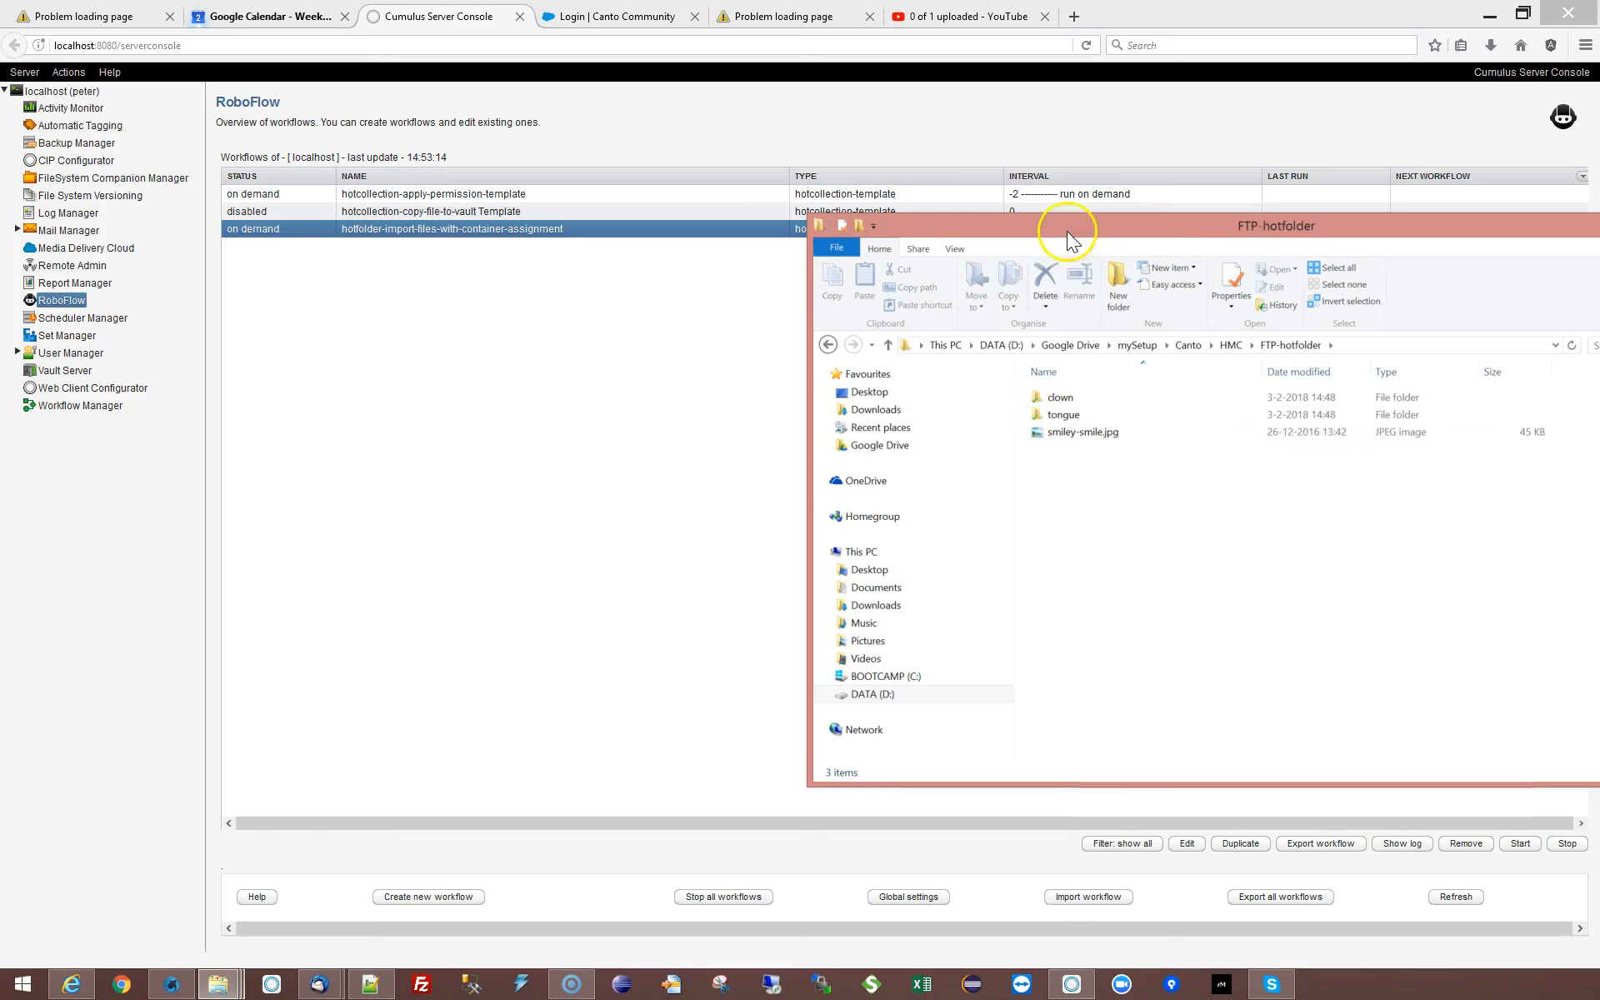
drag(1069, 232, 625, 196)
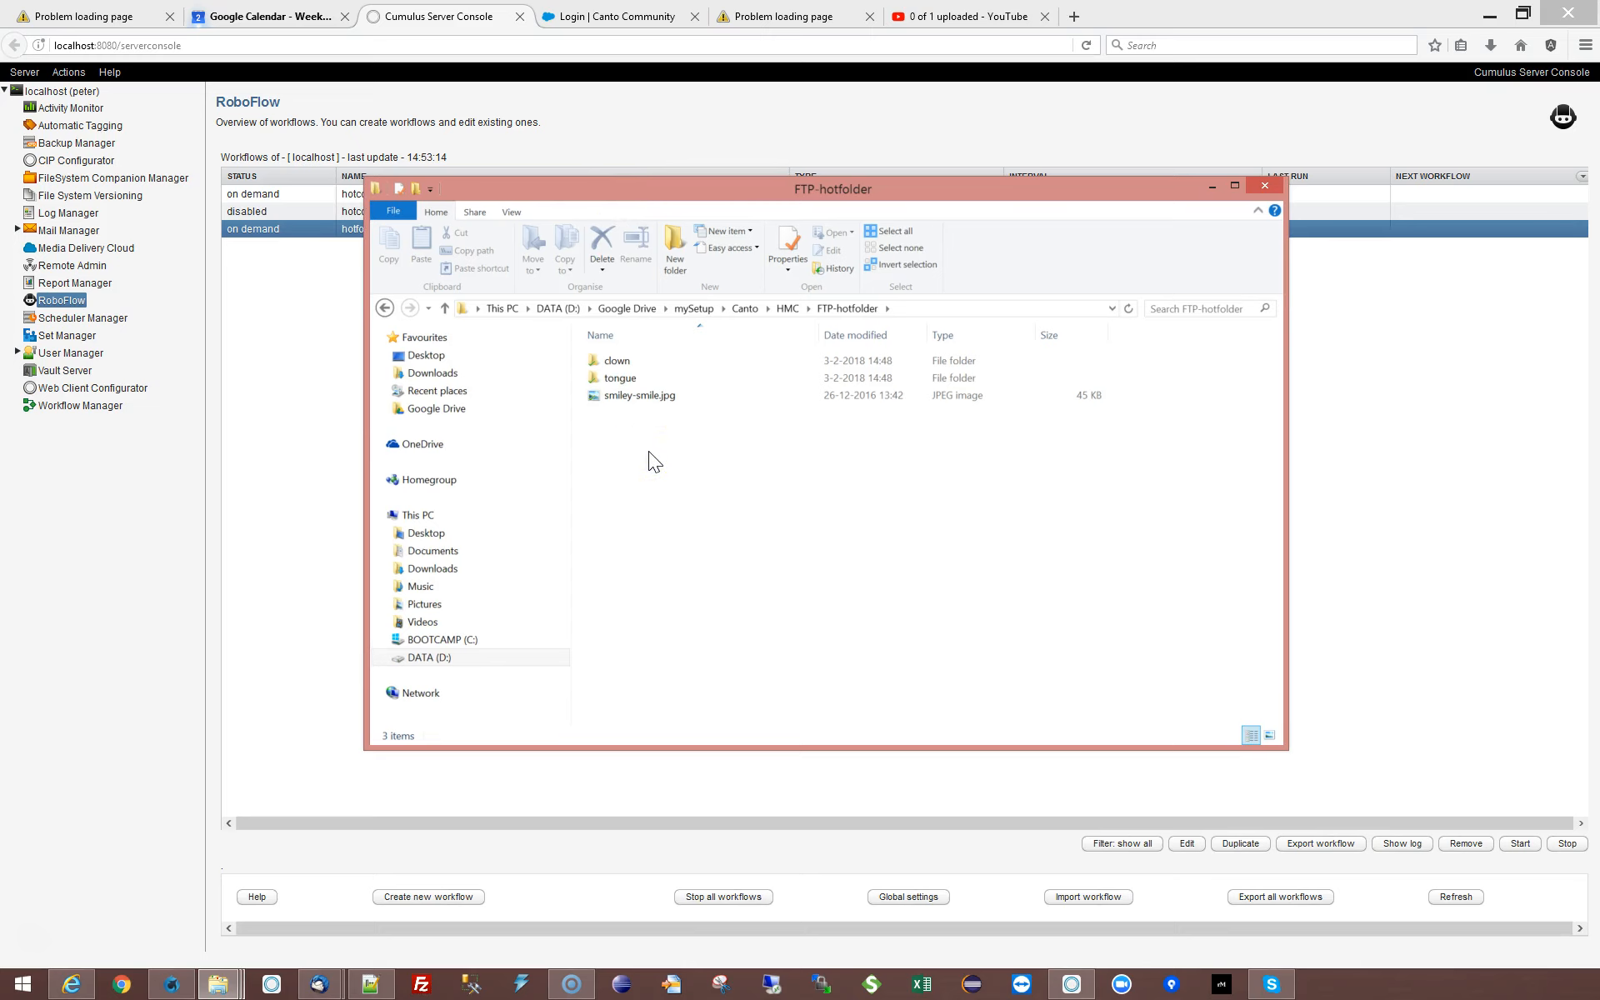
click(589, 364)
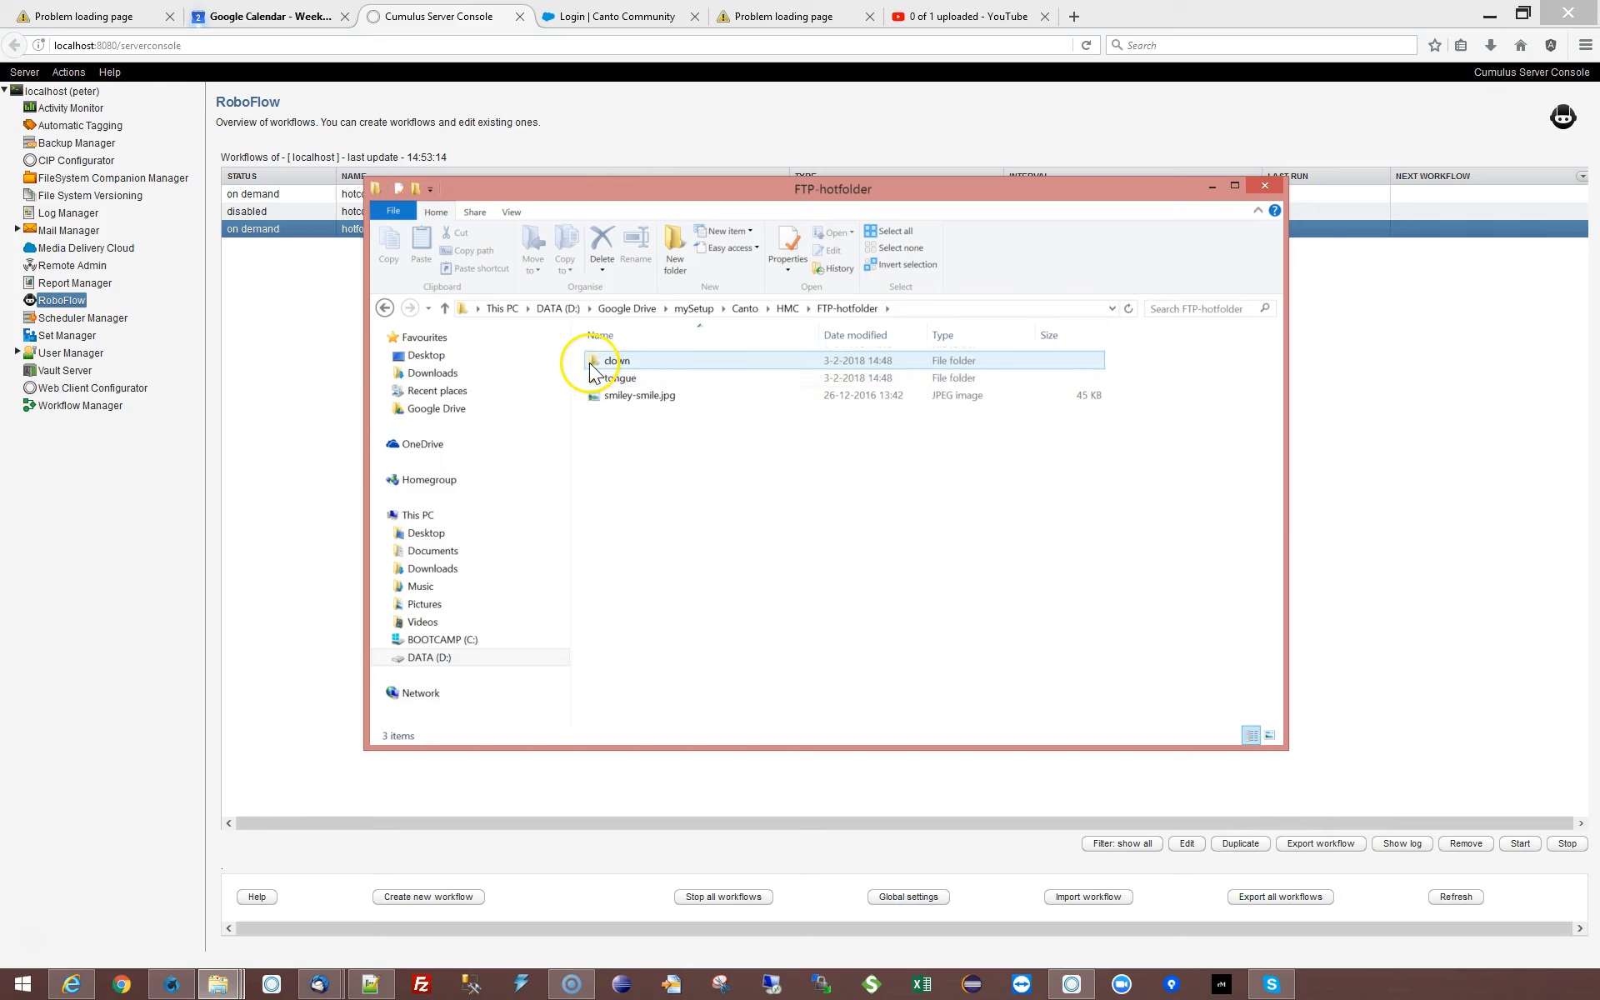
click(592, 397)
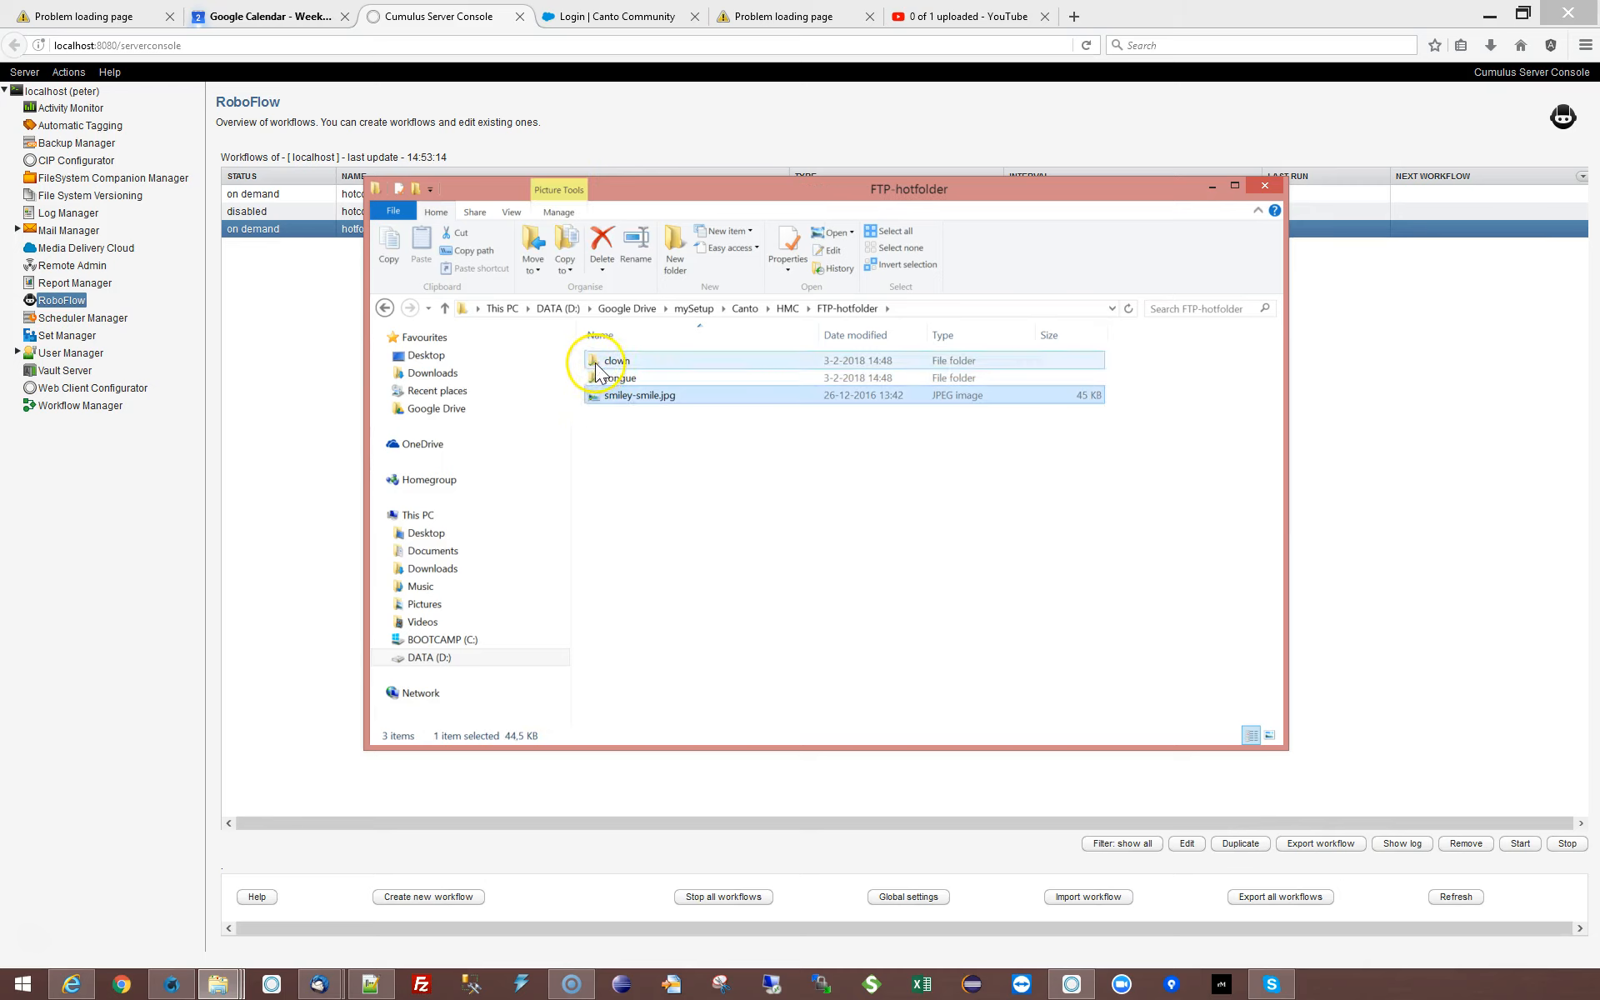
double_click(595, 367)
click(639, 435)
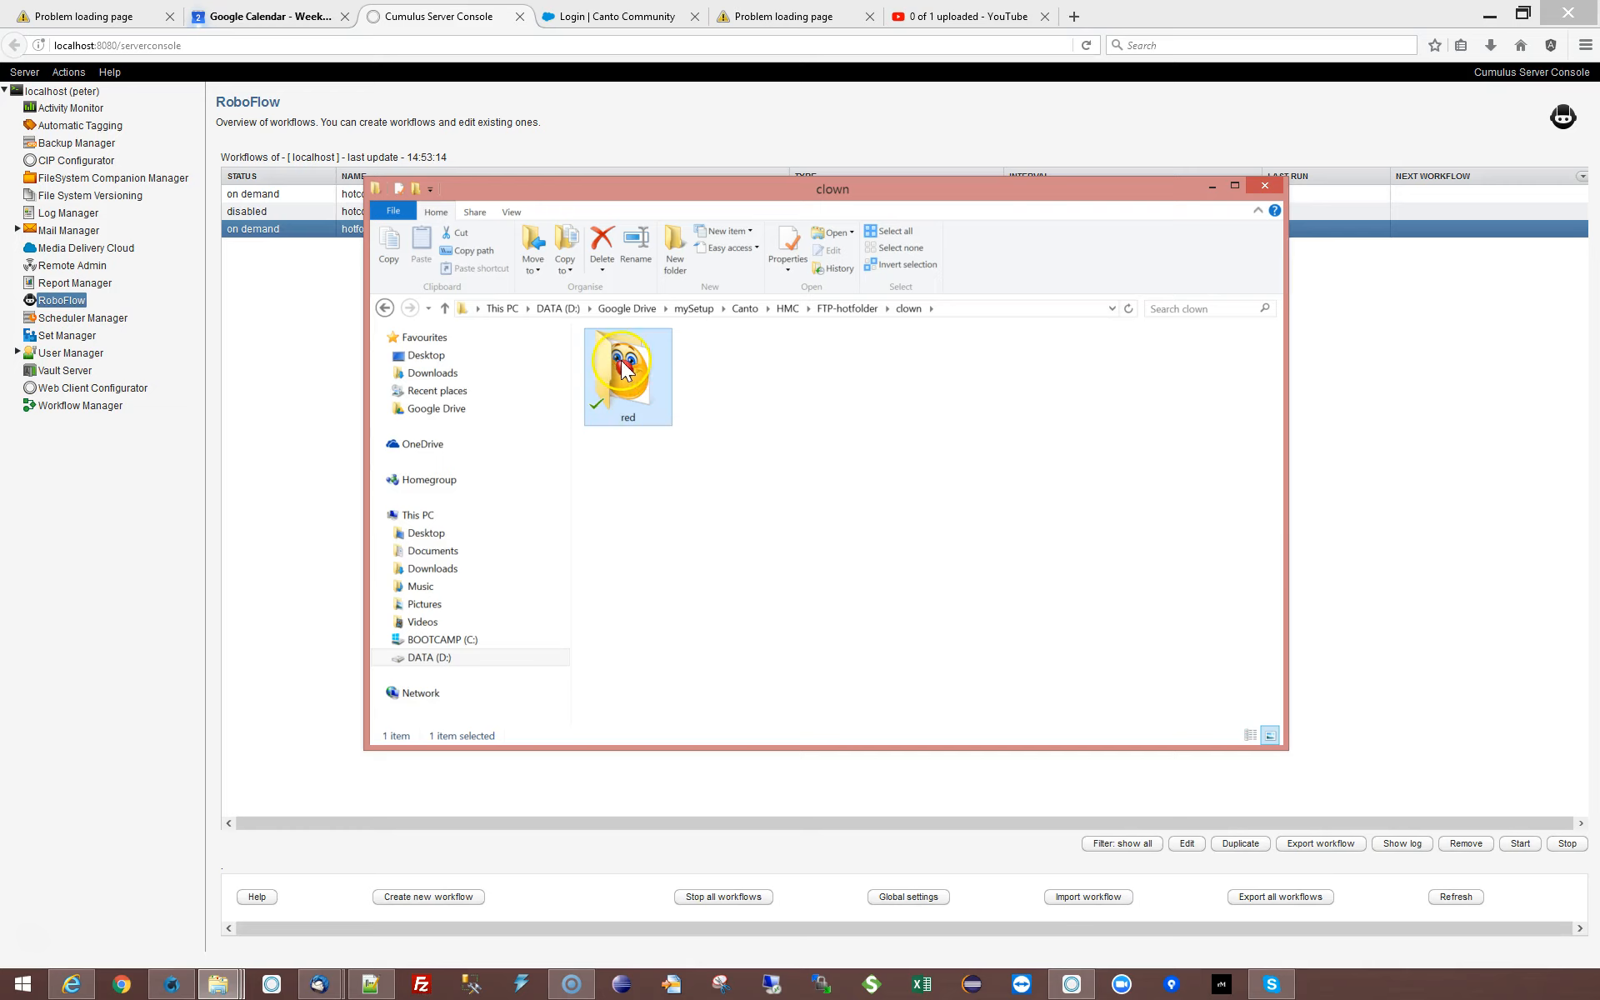
click(847, 308)
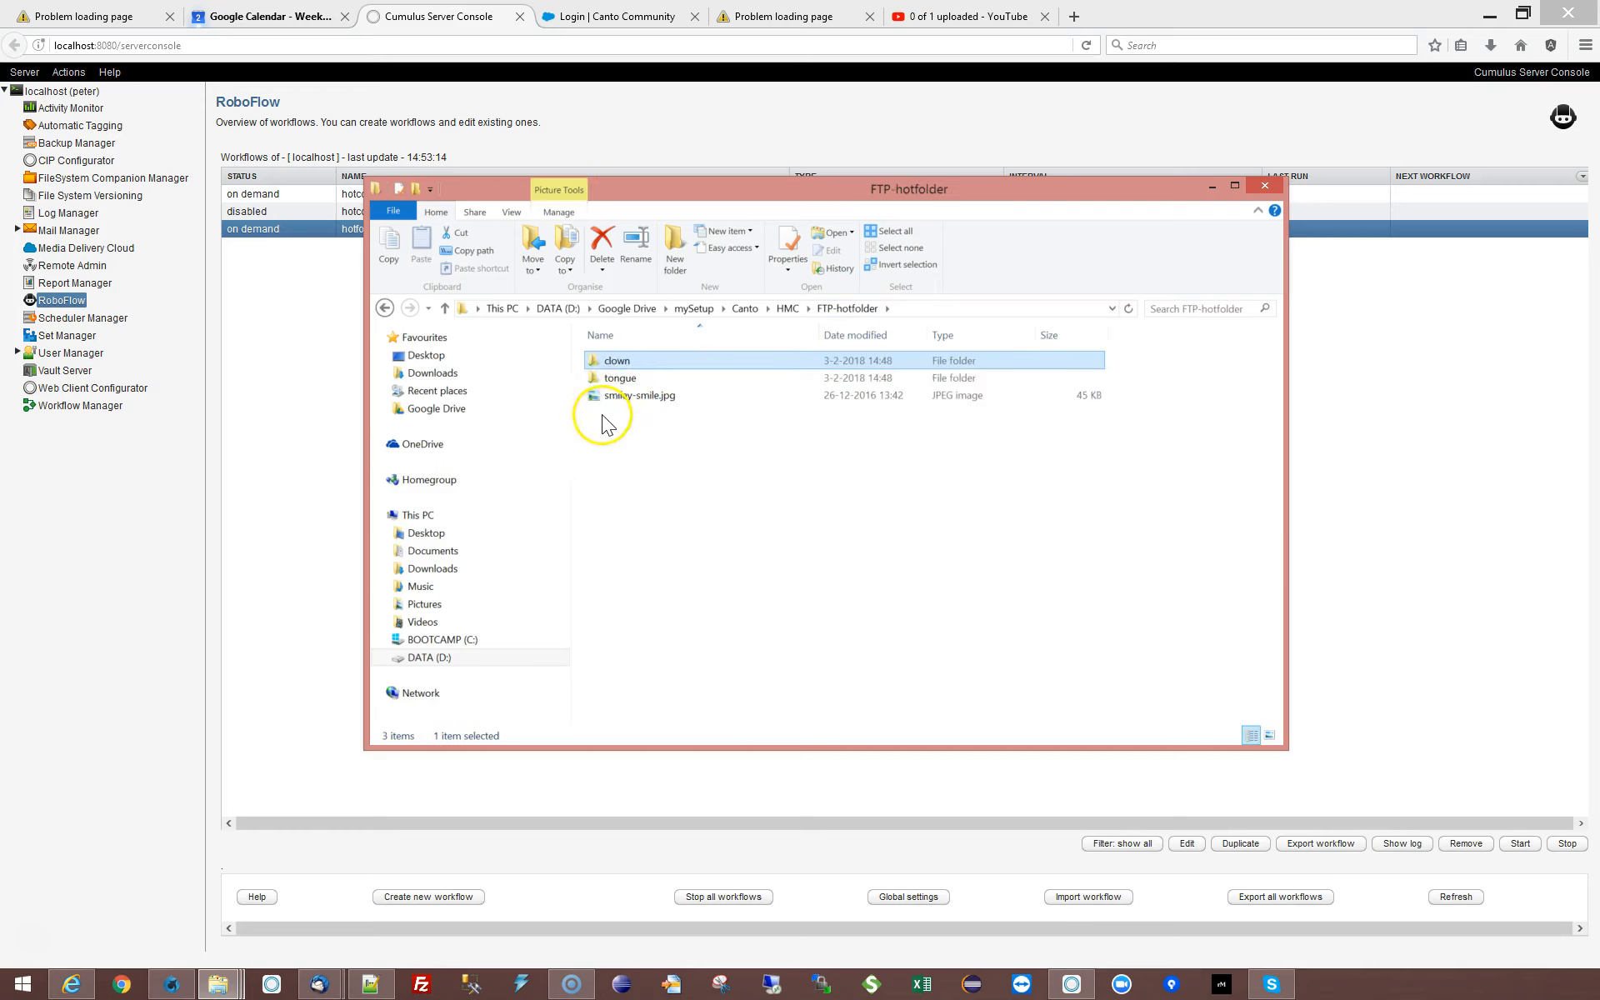
Examine the images in the tongue subfolder and in the red folder inside clown.
click(619, 379)
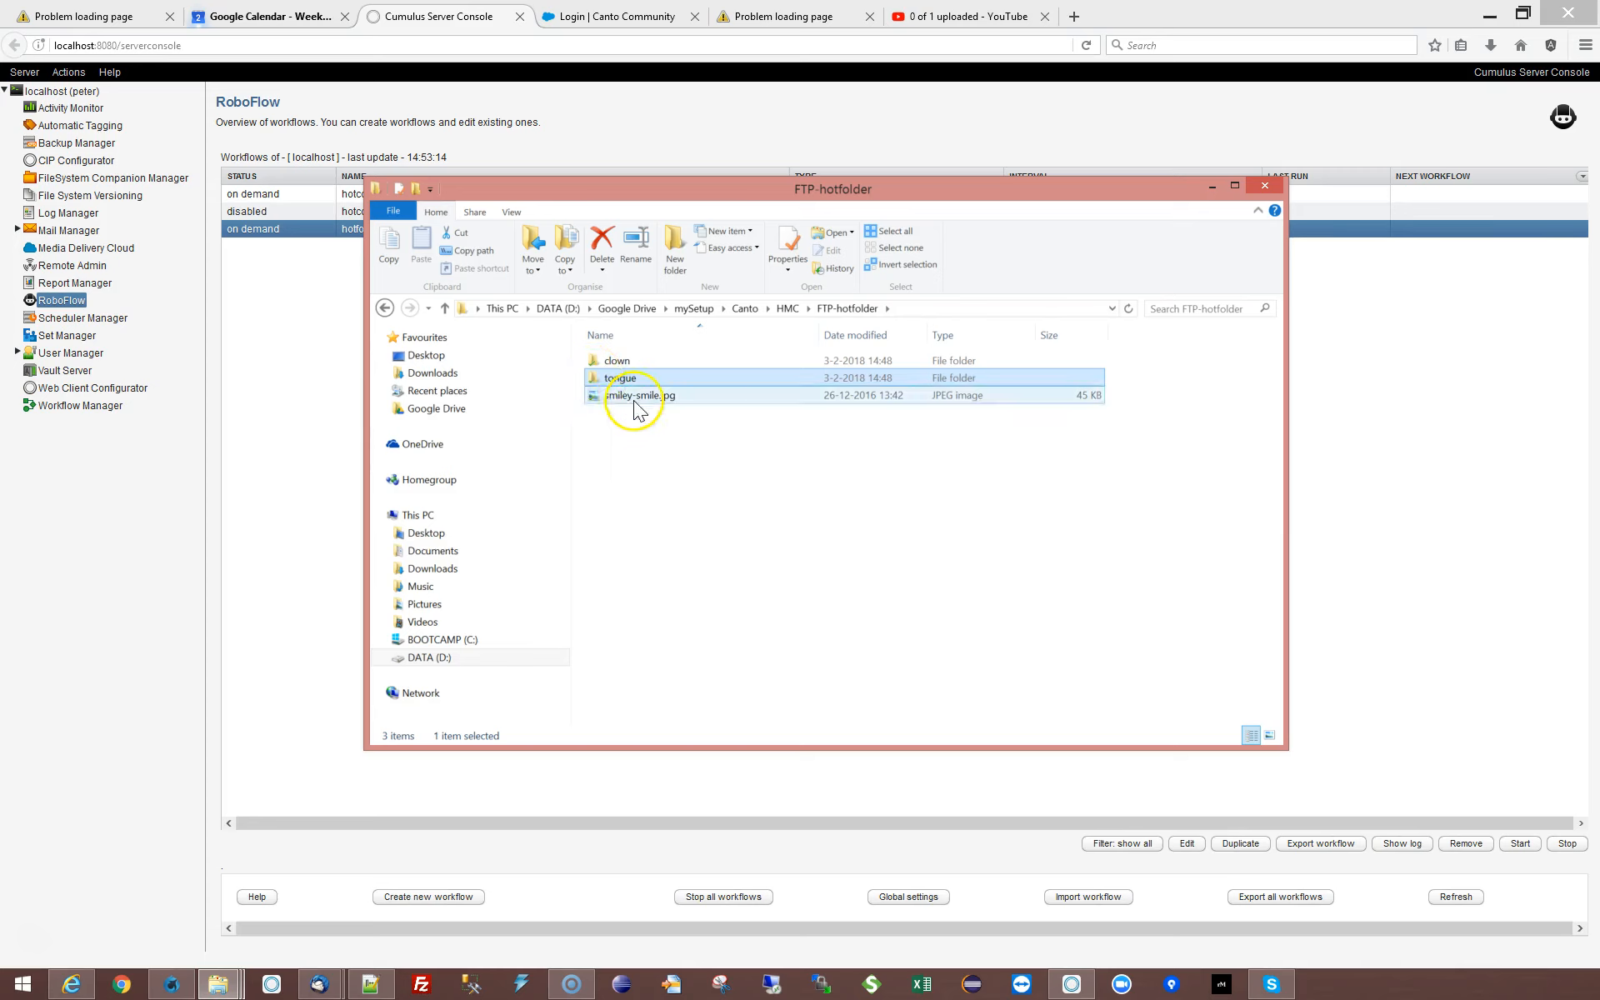
double_click(618, 377)
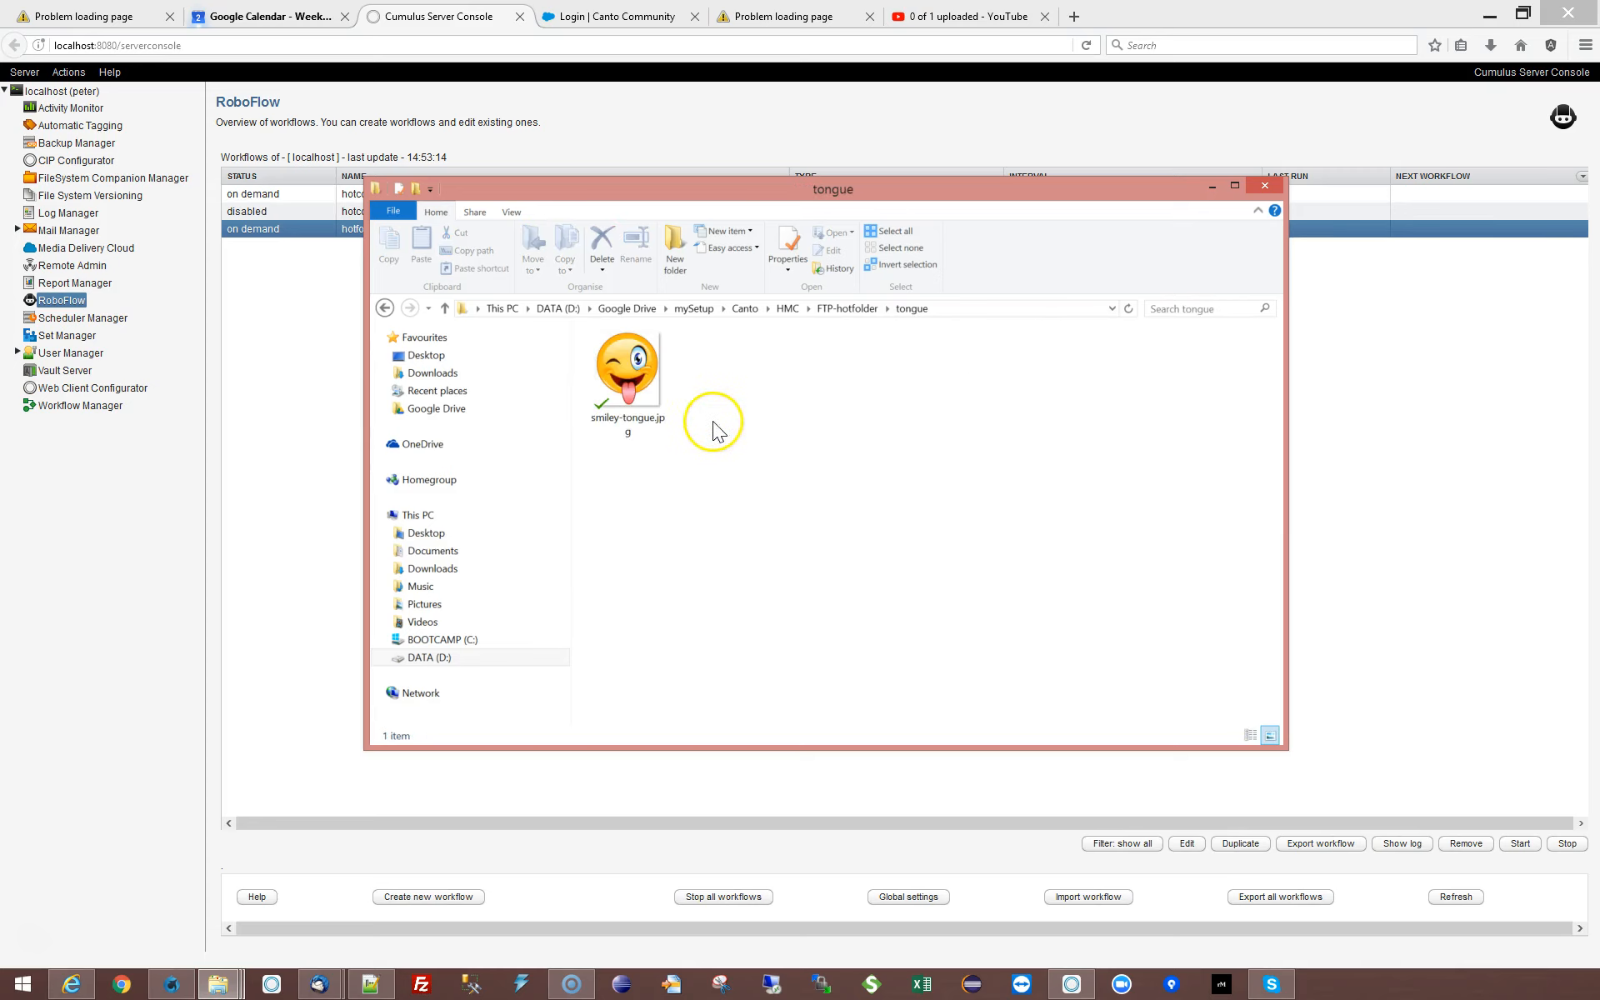
click(848, 311)
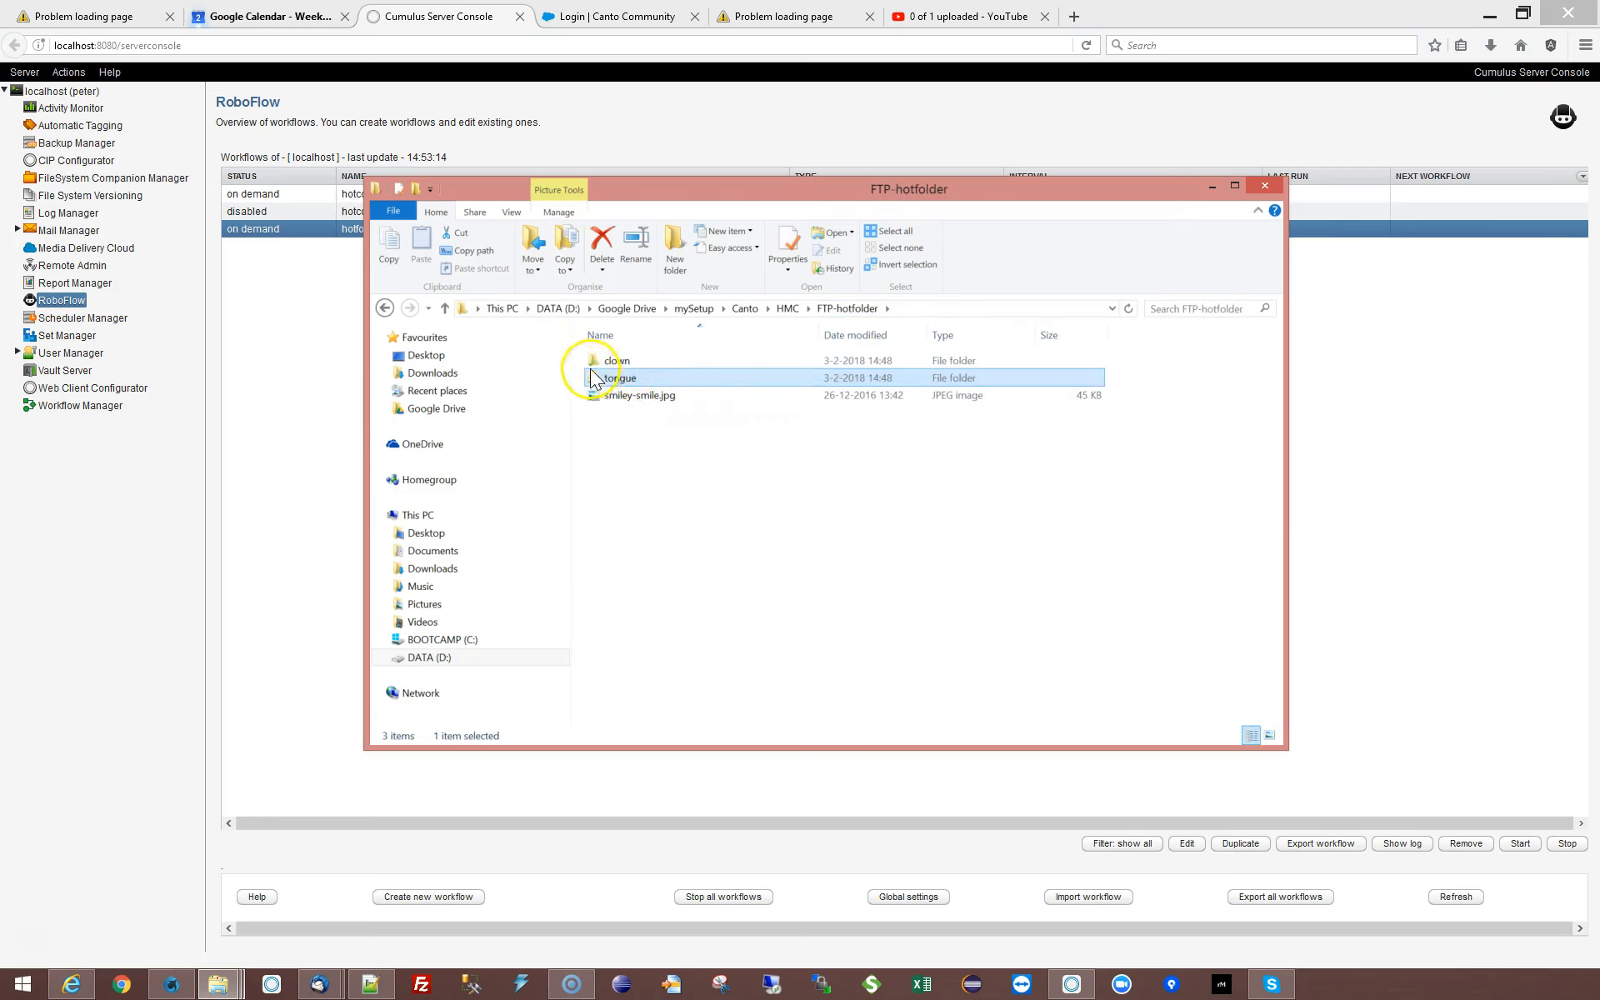
double_click(613, 360)
double_click(623, 371)
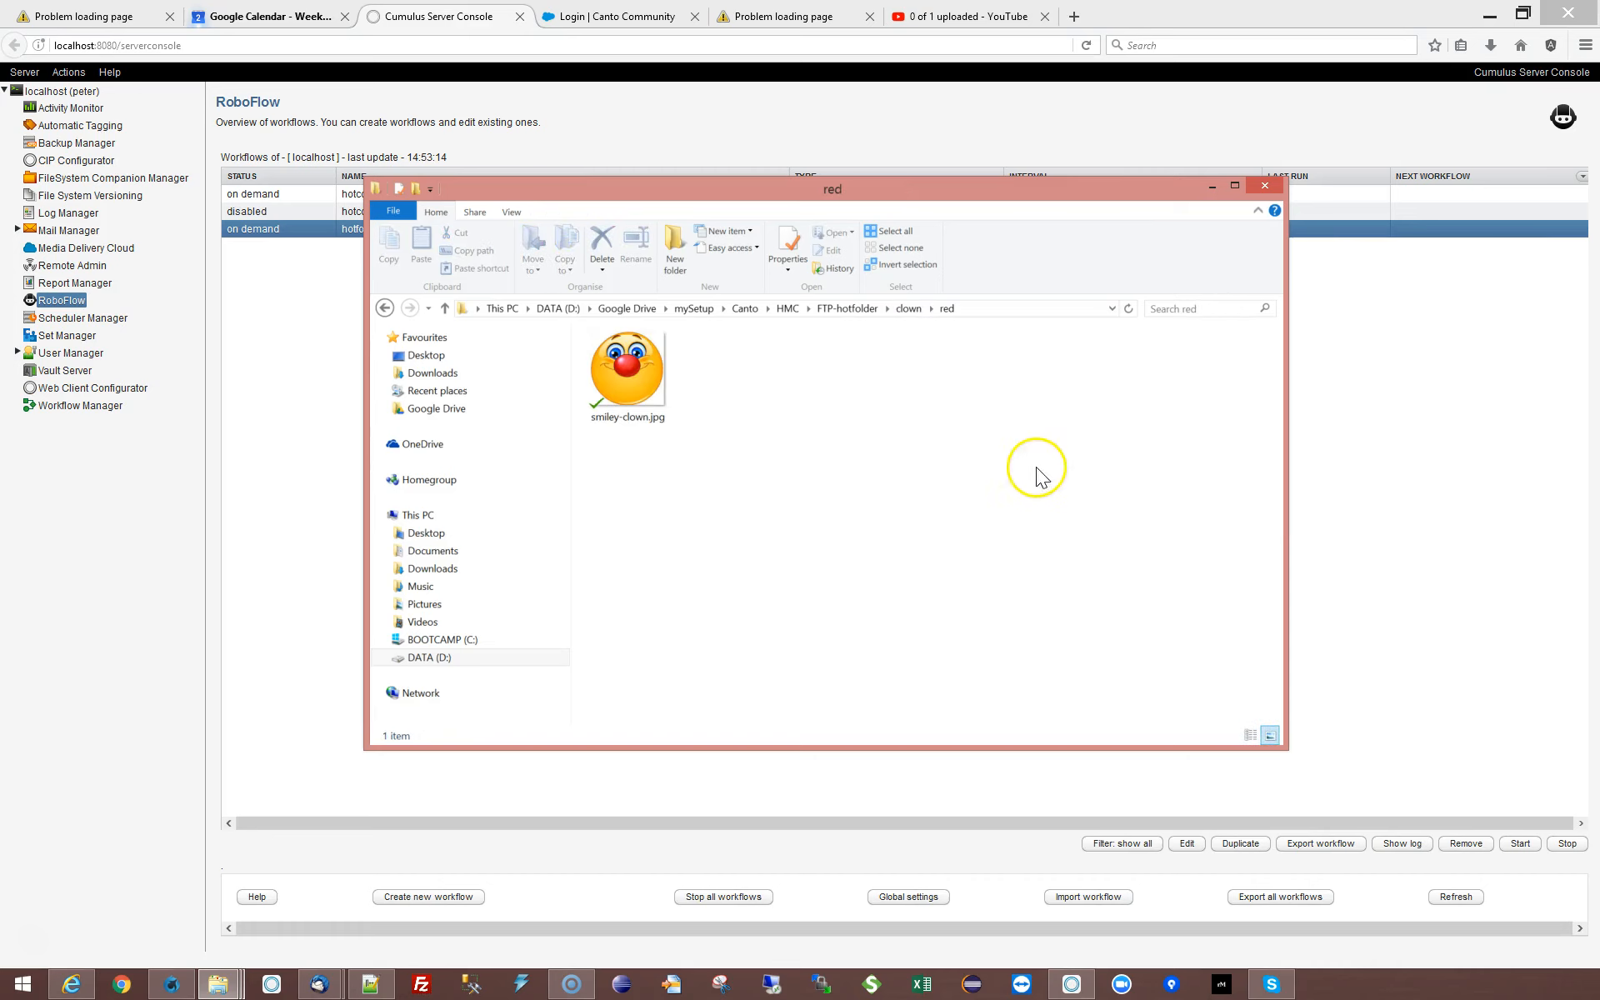
click(843, 310)
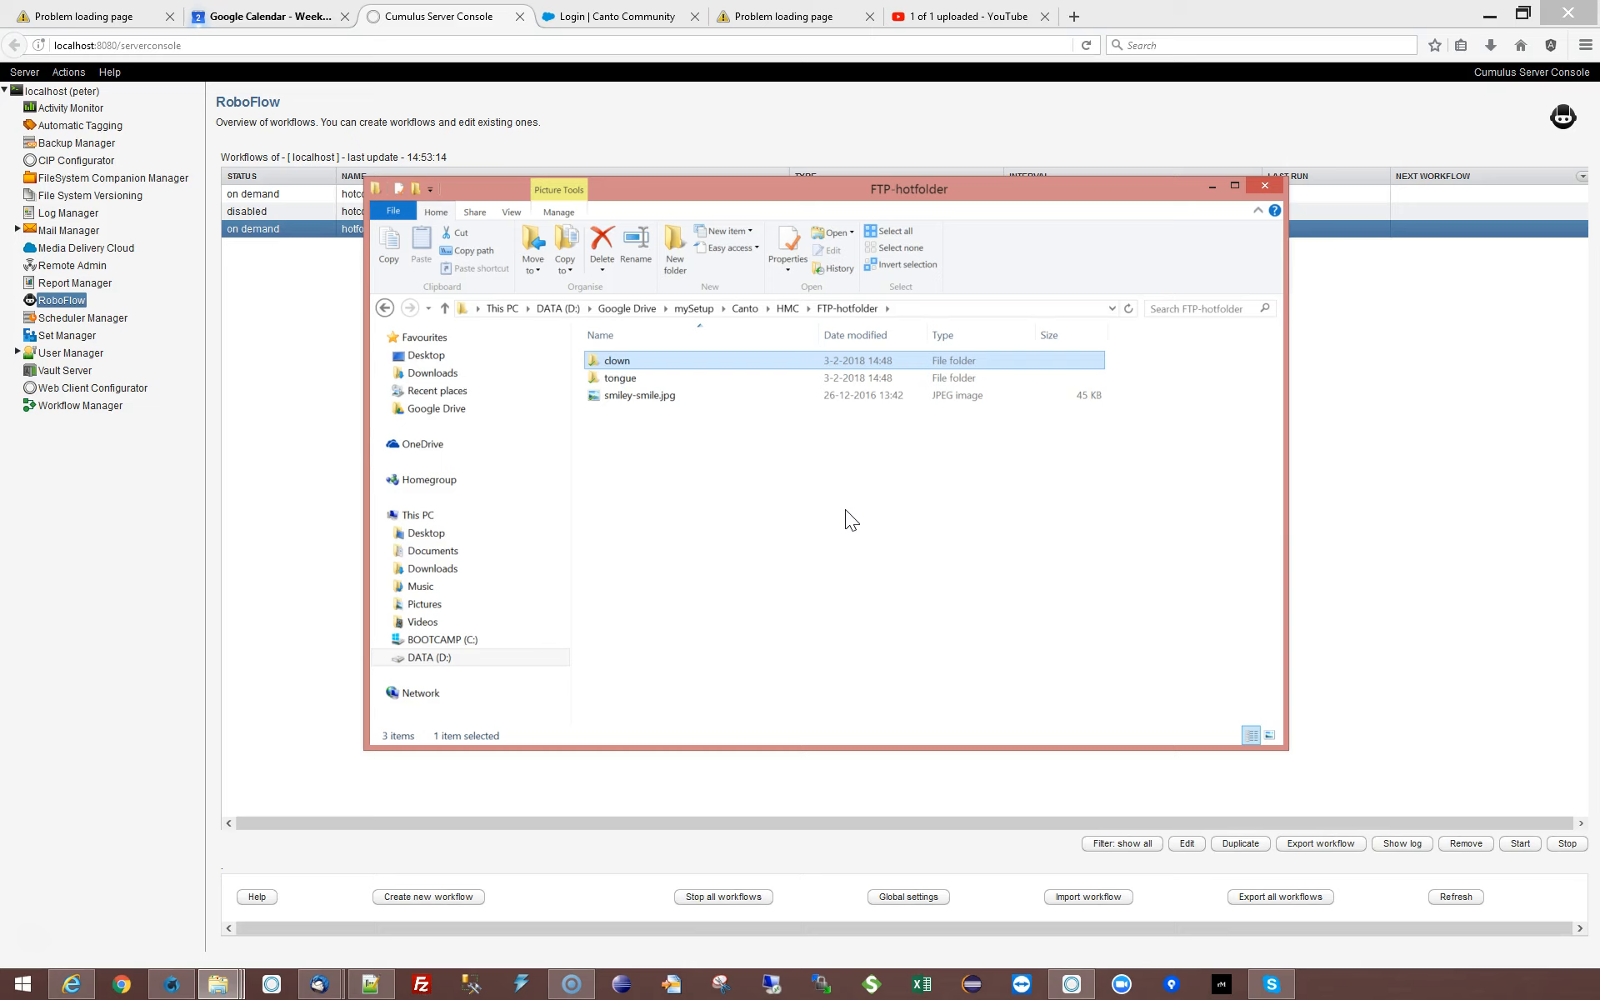
In the Cumulus Server Console, open the hotfolder-import-files-with-container-assignment settings and examine the hot folder, catalog, permission template and asset handling set parameters.
click(337, 333)
double_click(450, 230)
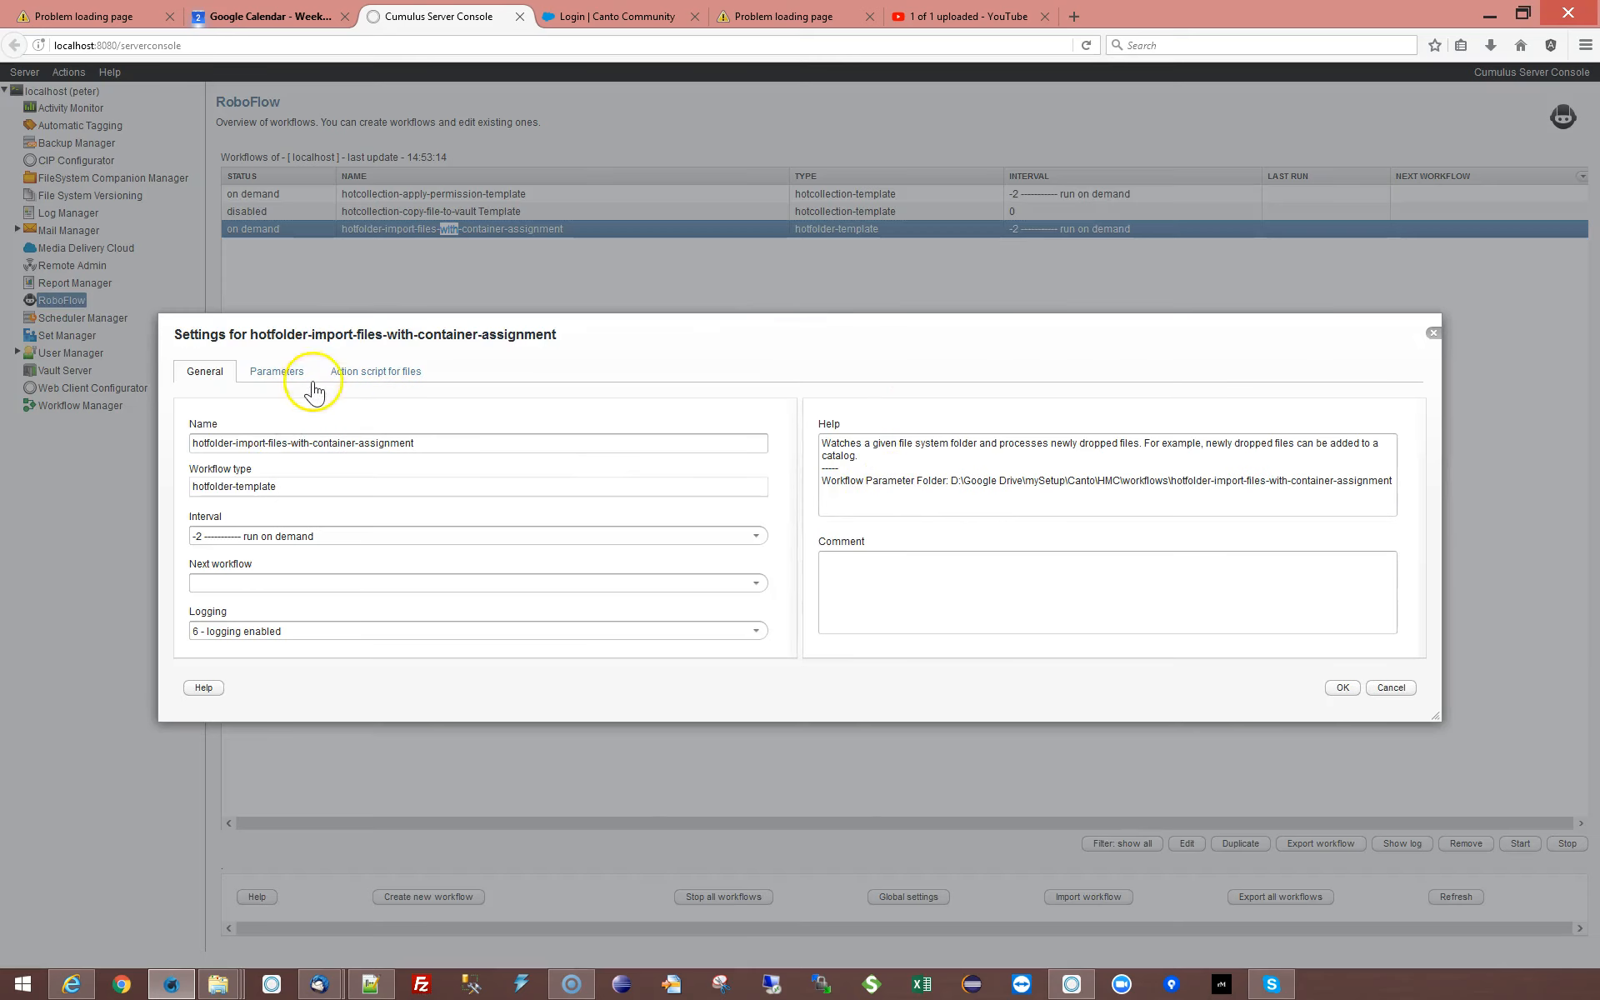
click(287, 369)
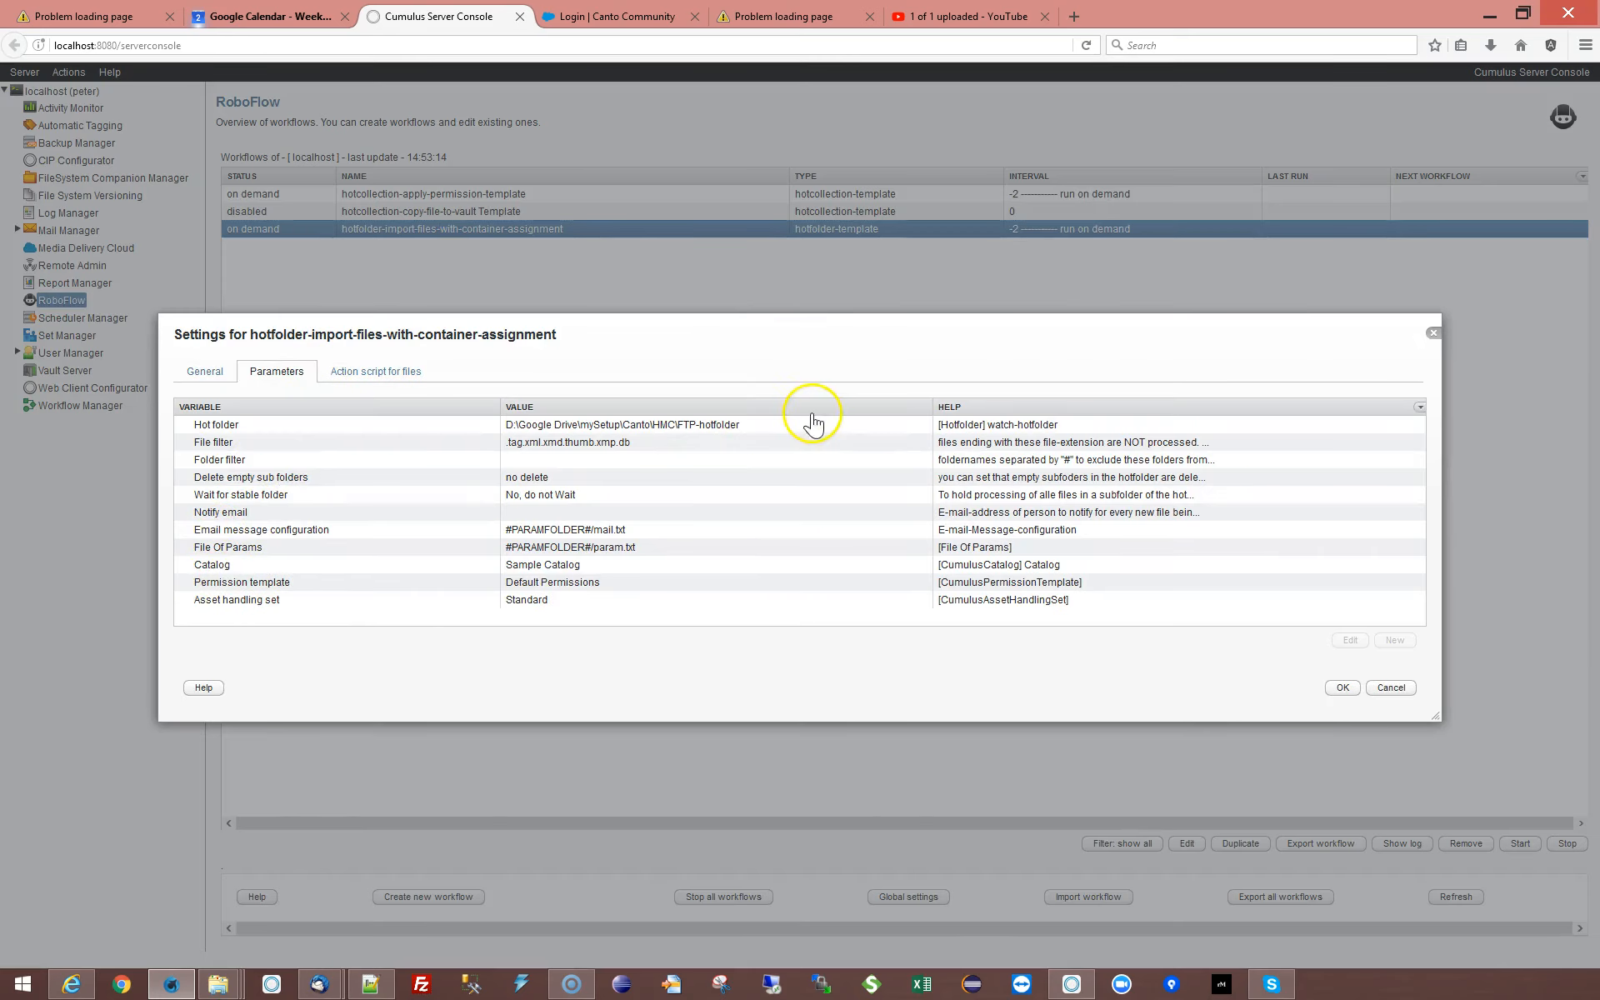
click(733, 425)
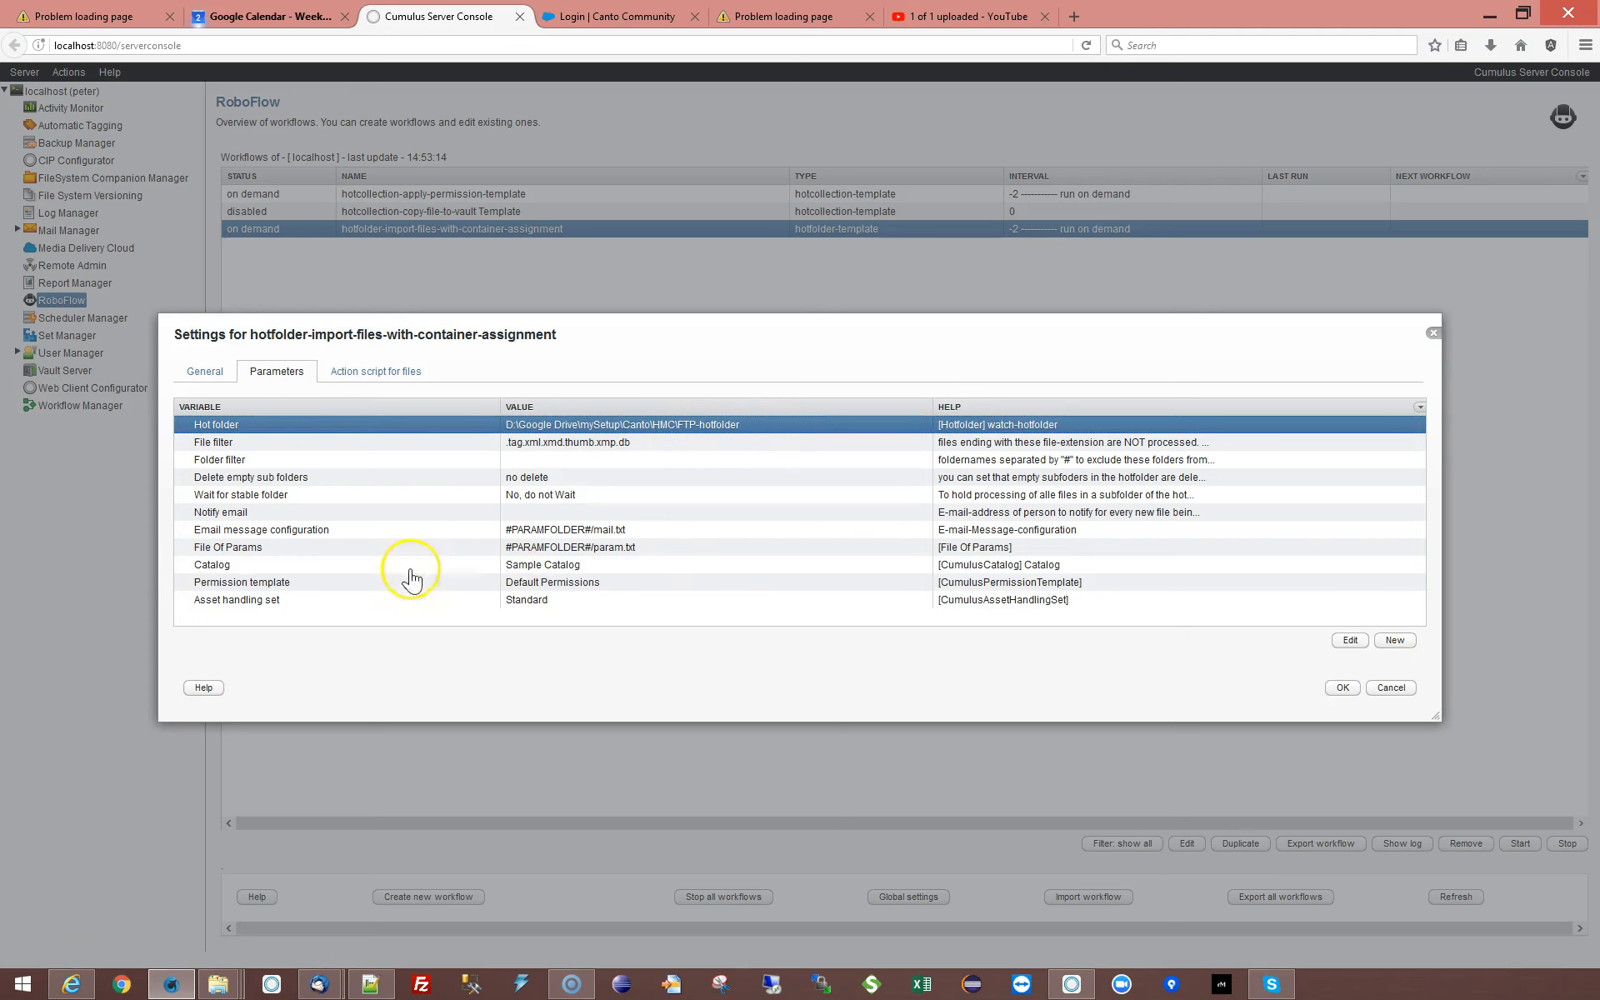
click(292, 566)
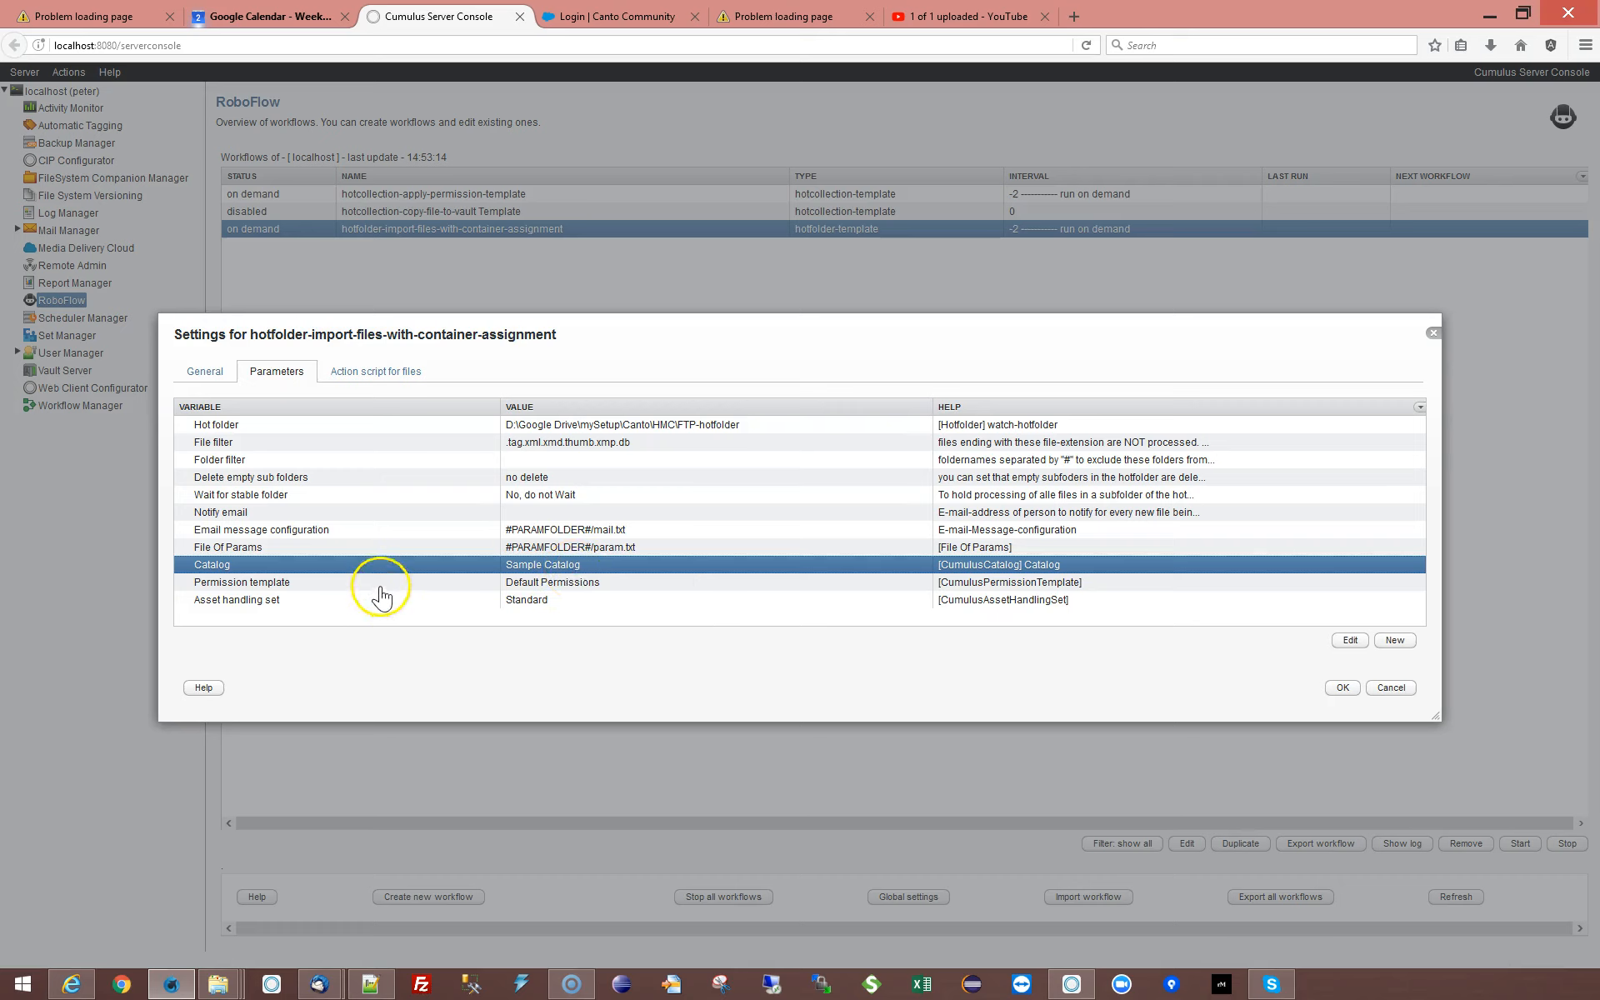
click(258, 584)
click(261, 598)
click(408, 586)
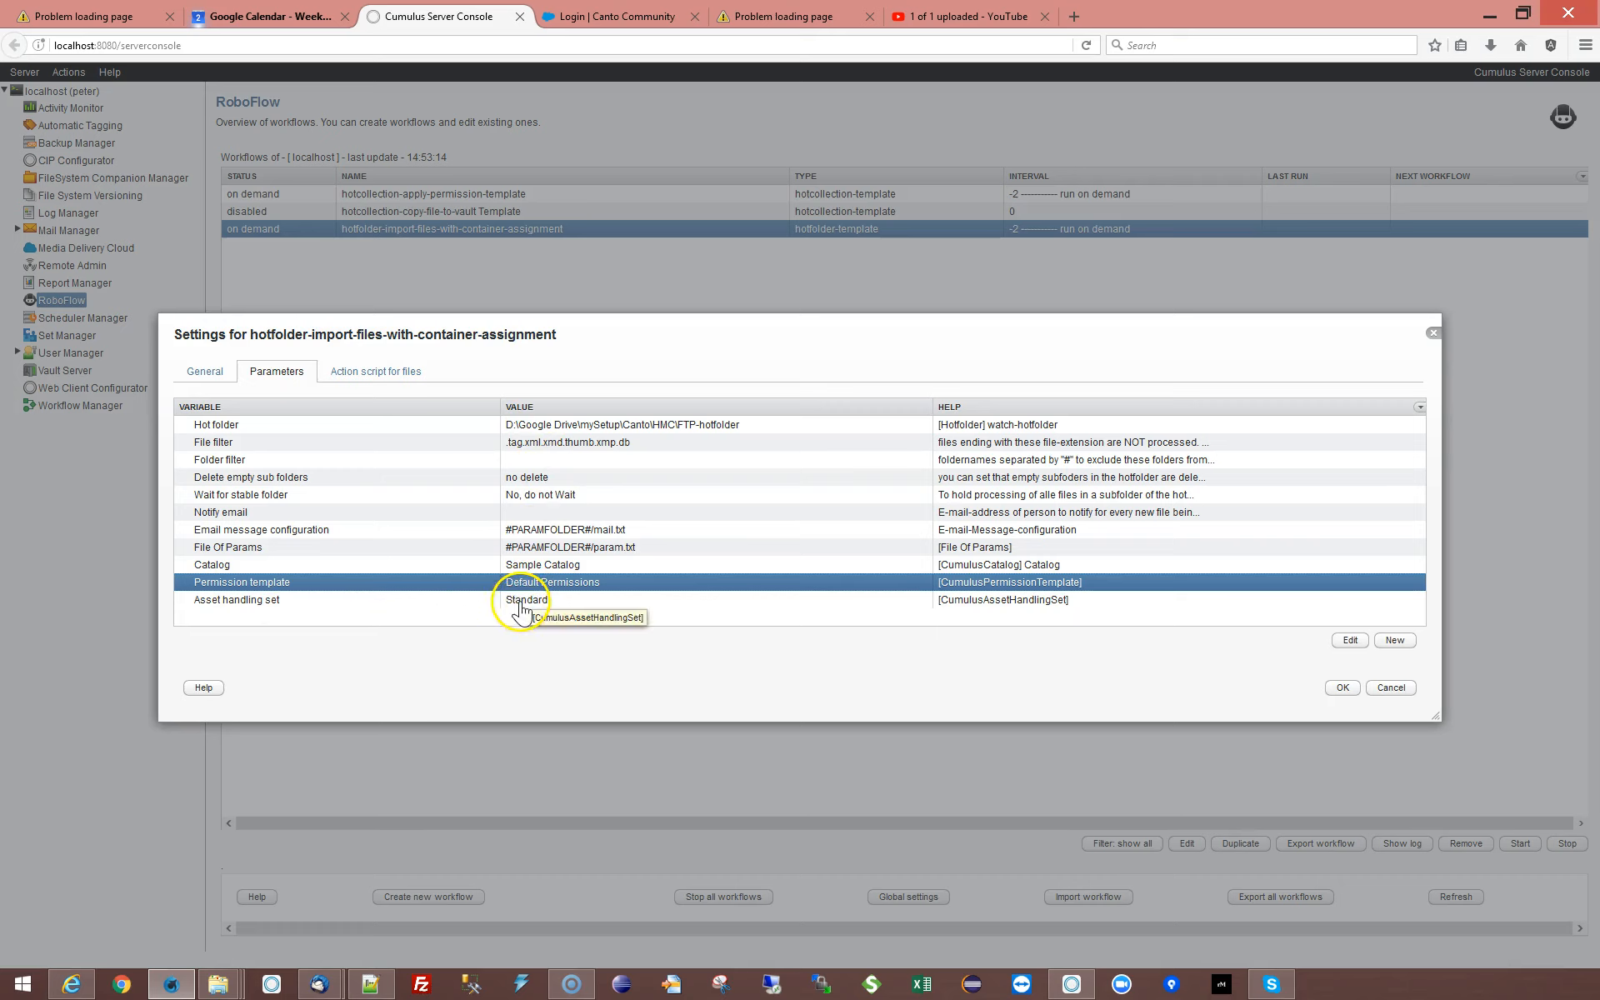
Examine the workflow's action script for files, and review its catalog, permission template and asset handling set parameters again.
click(385, 371)
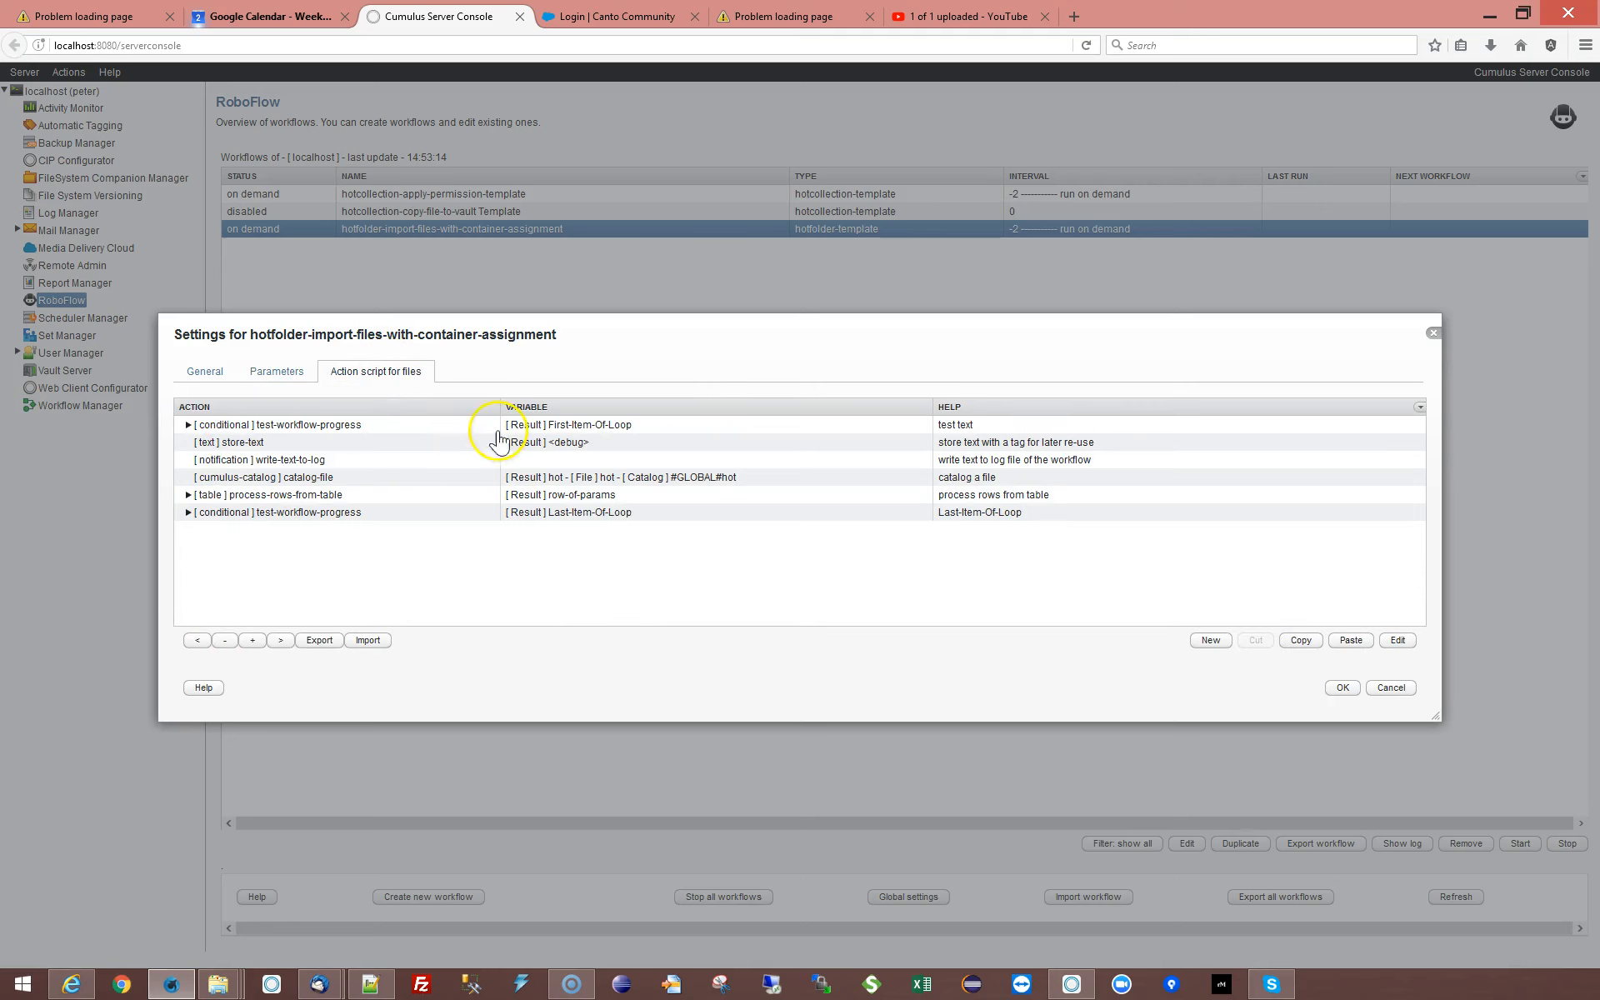
click(263, 377)
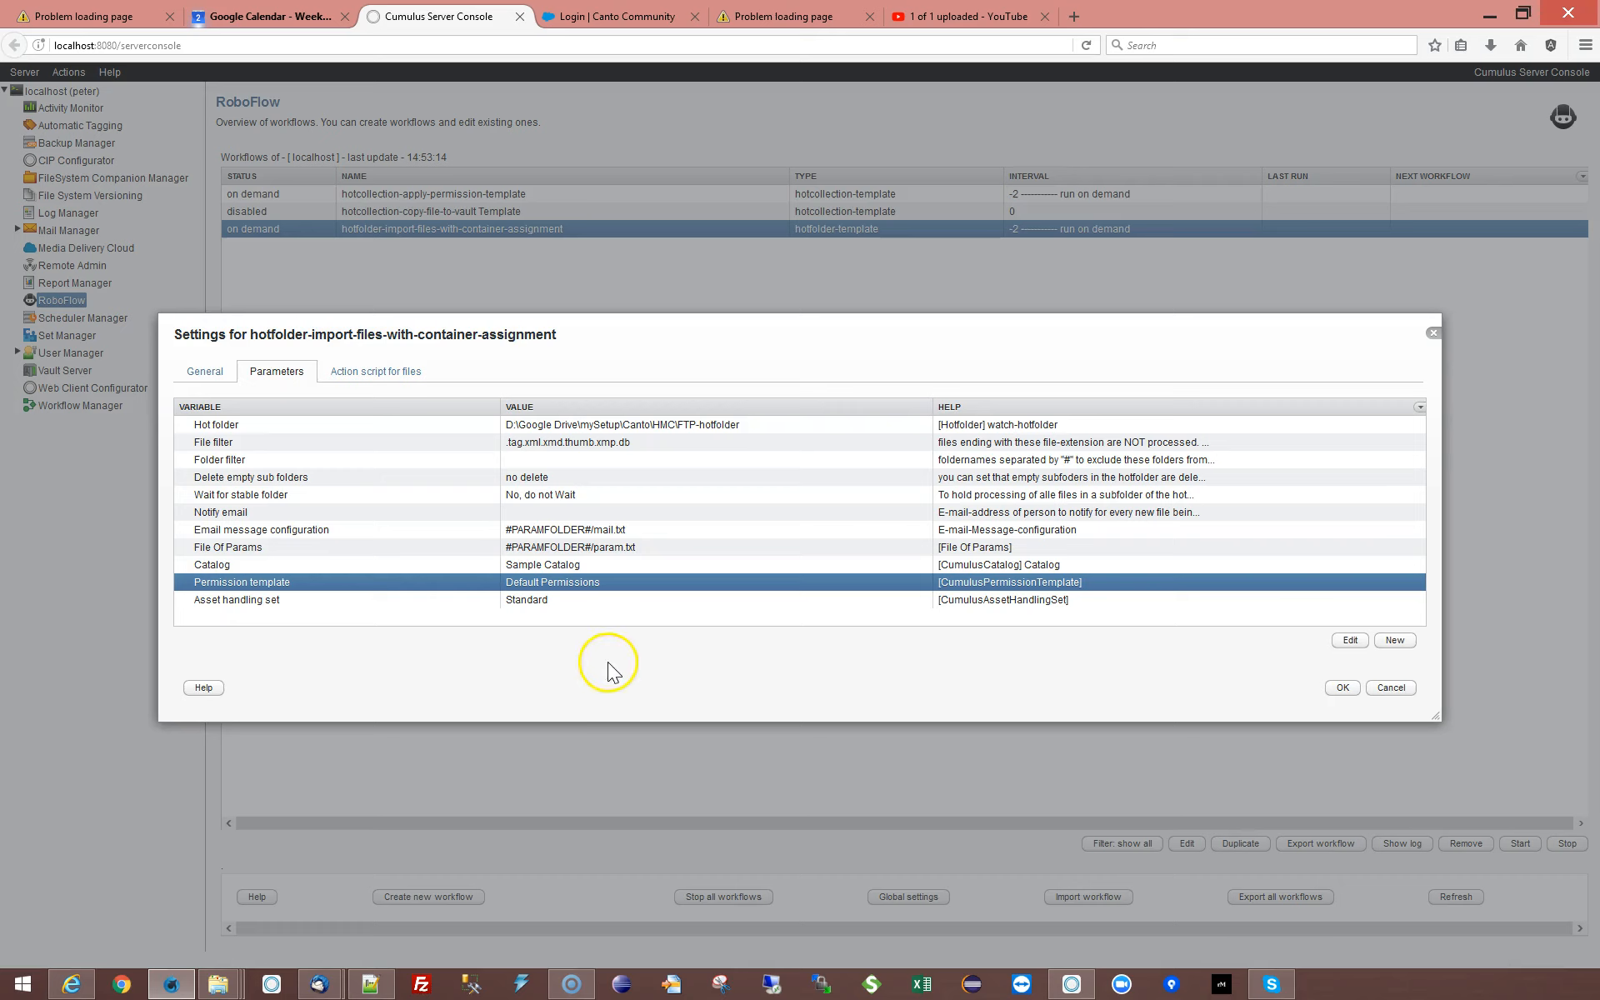
click(231, 597)
key(Up)
key(Up)
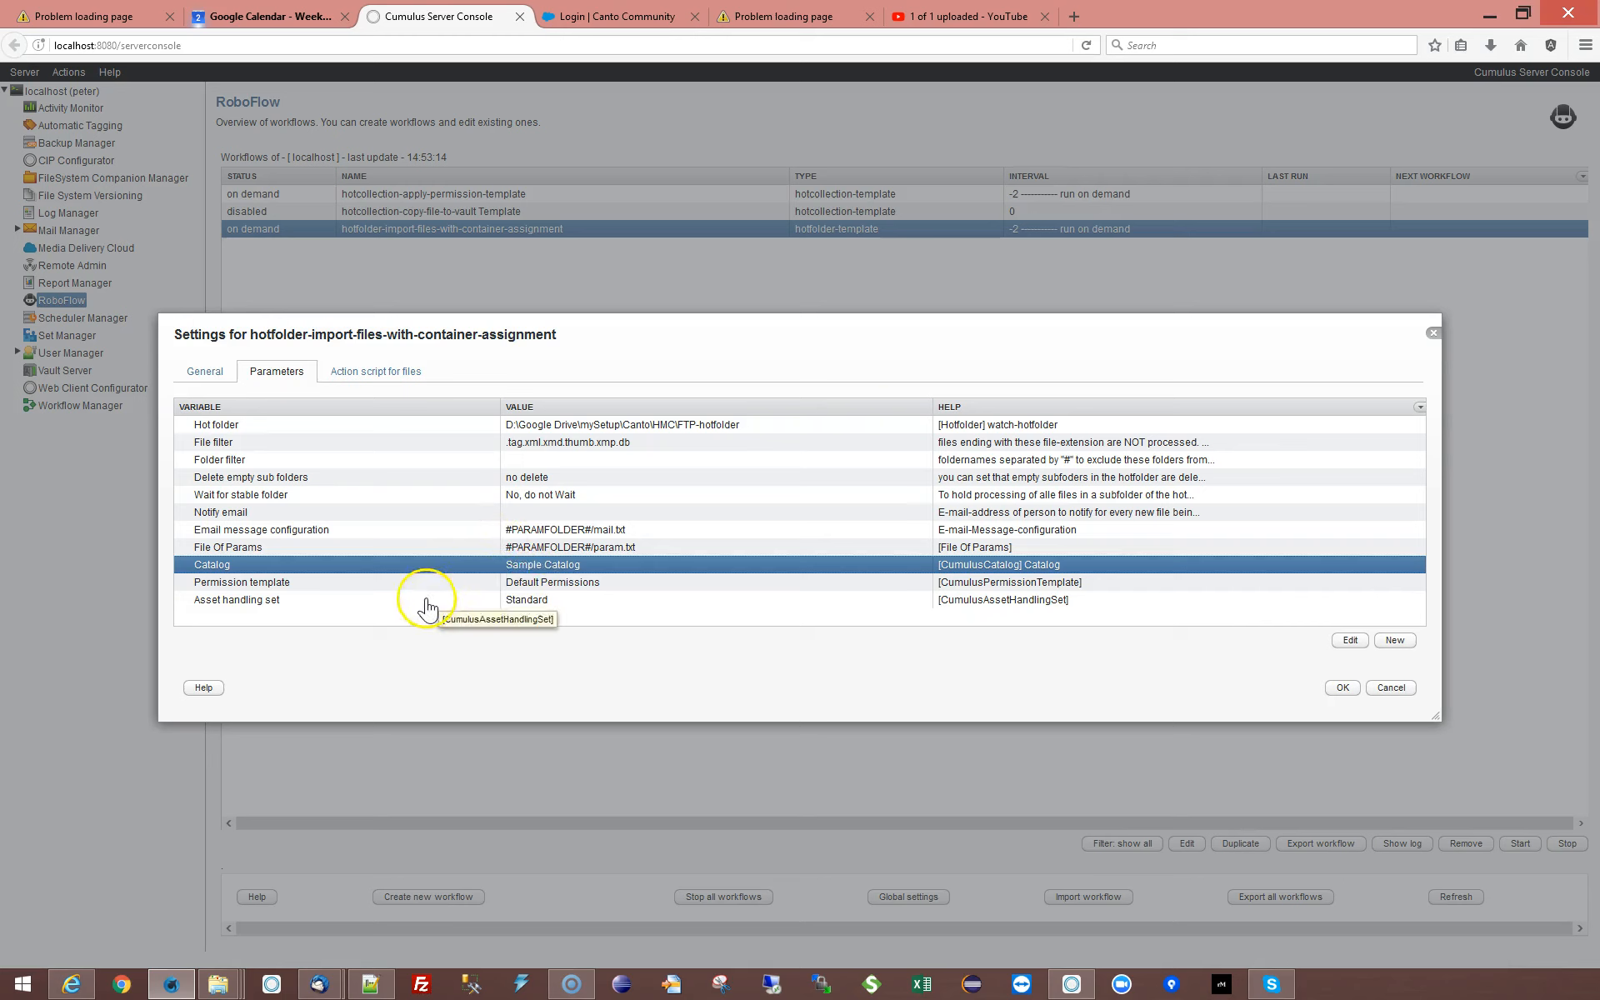
key(Down)
key(Down)
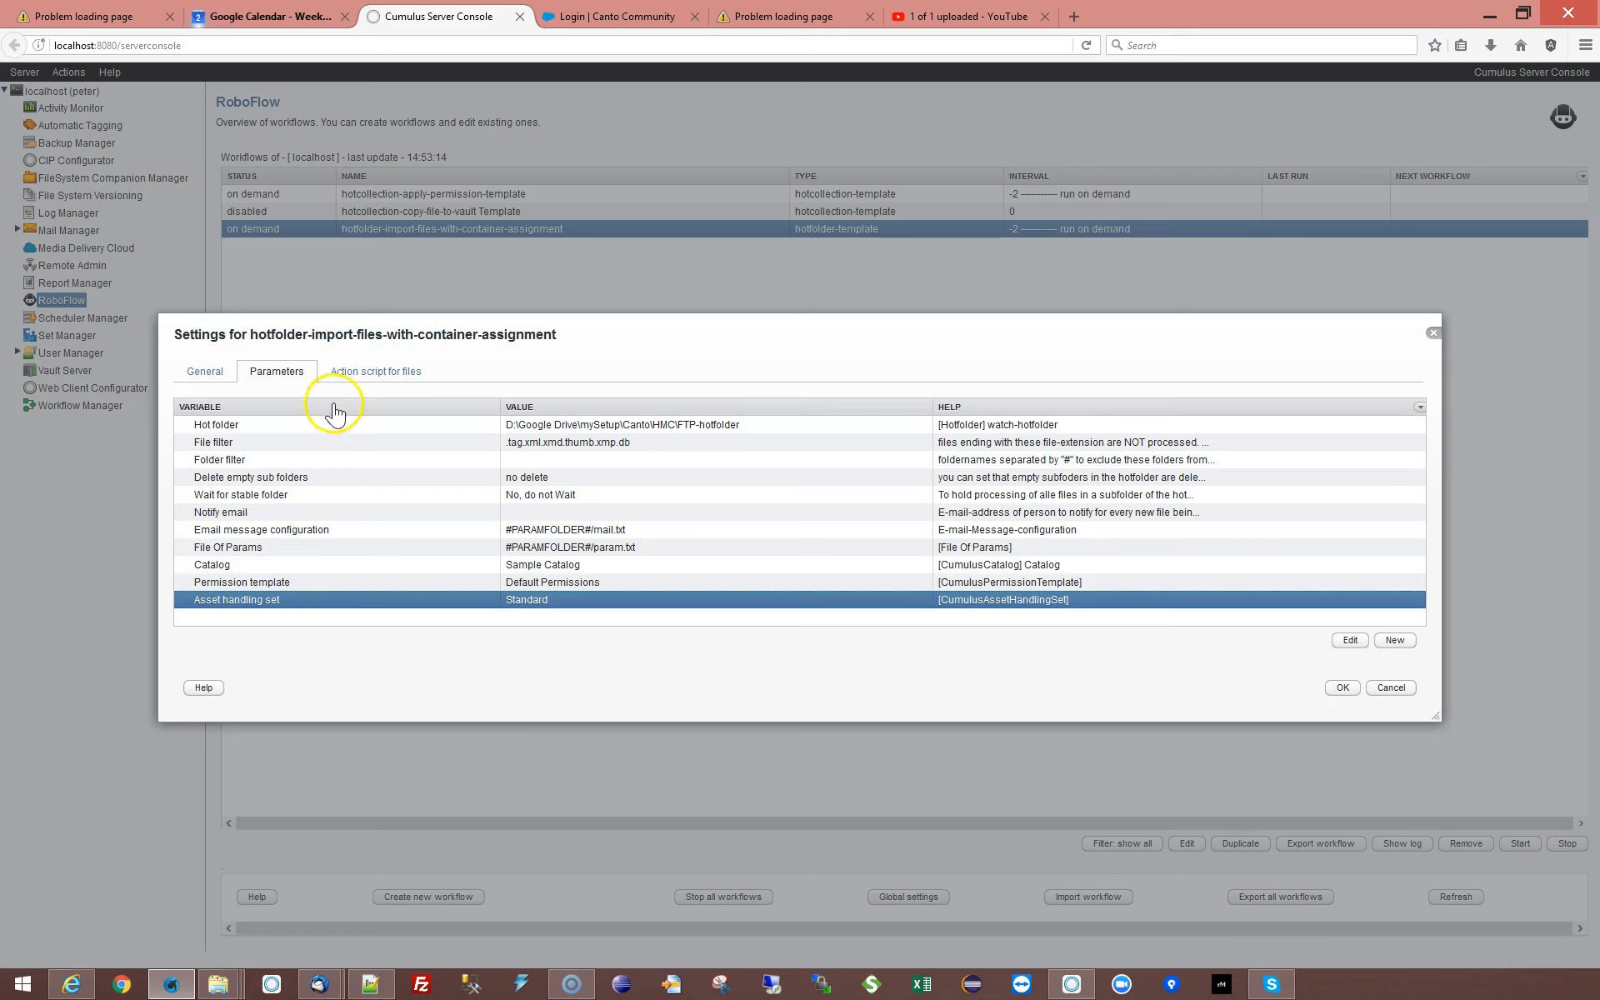
Open the File Of Params table for editing and examine its clown, tongue and catch-all condition rows.
click(271, 548)
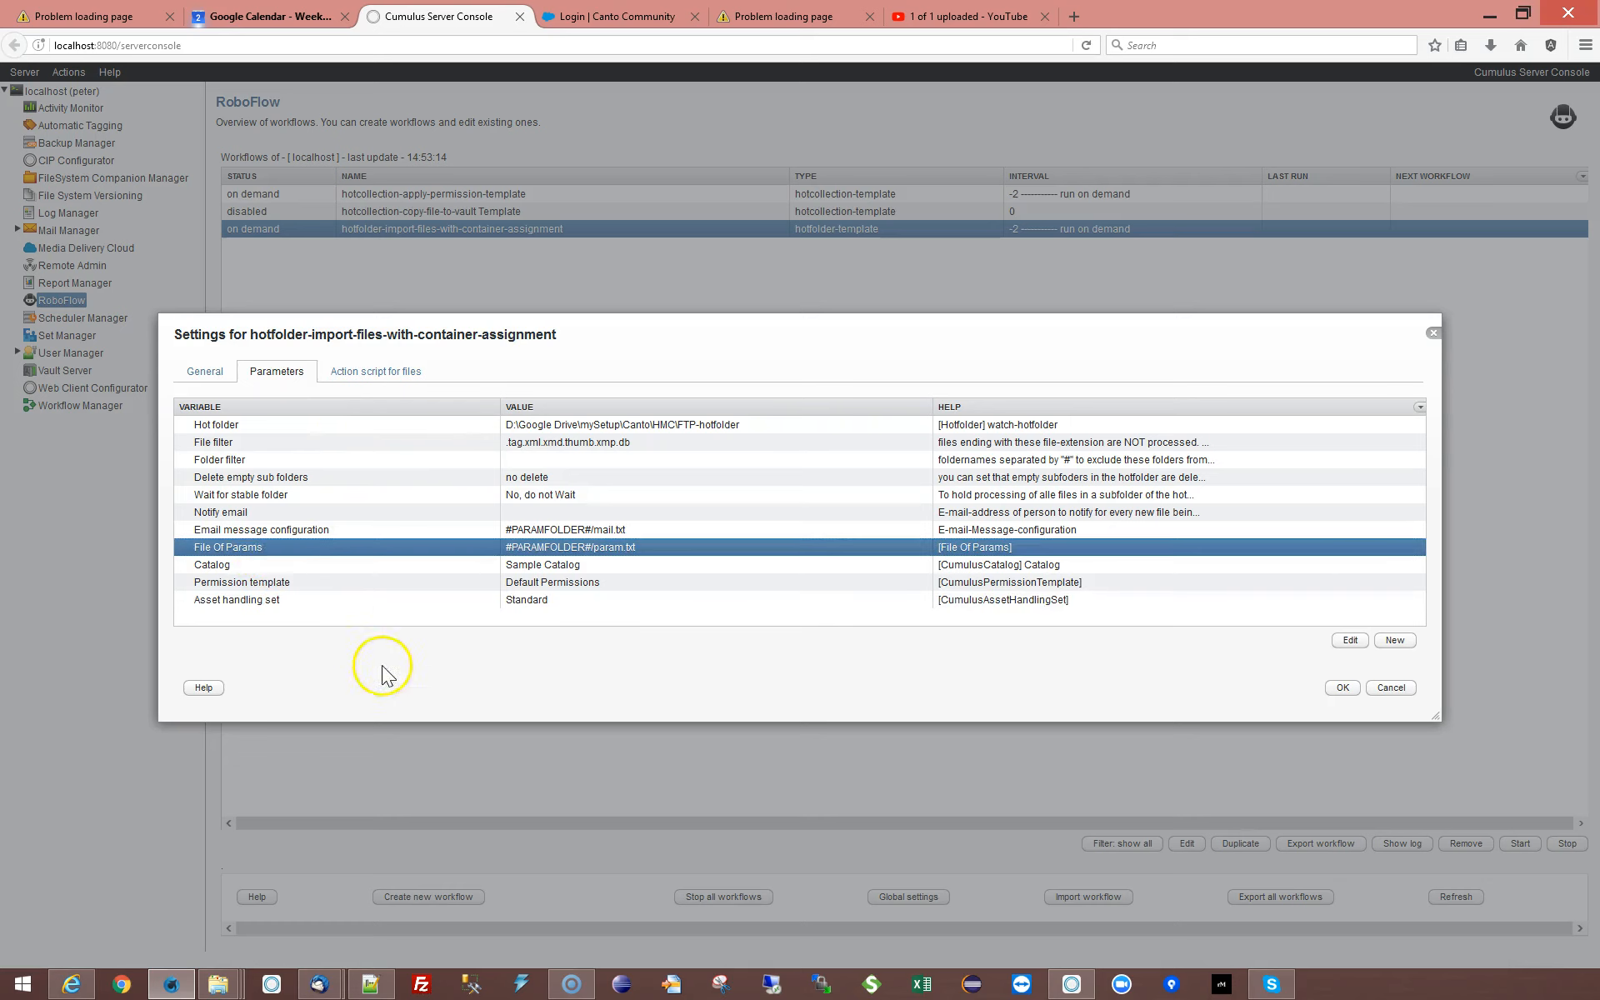
double_click(467, 549)
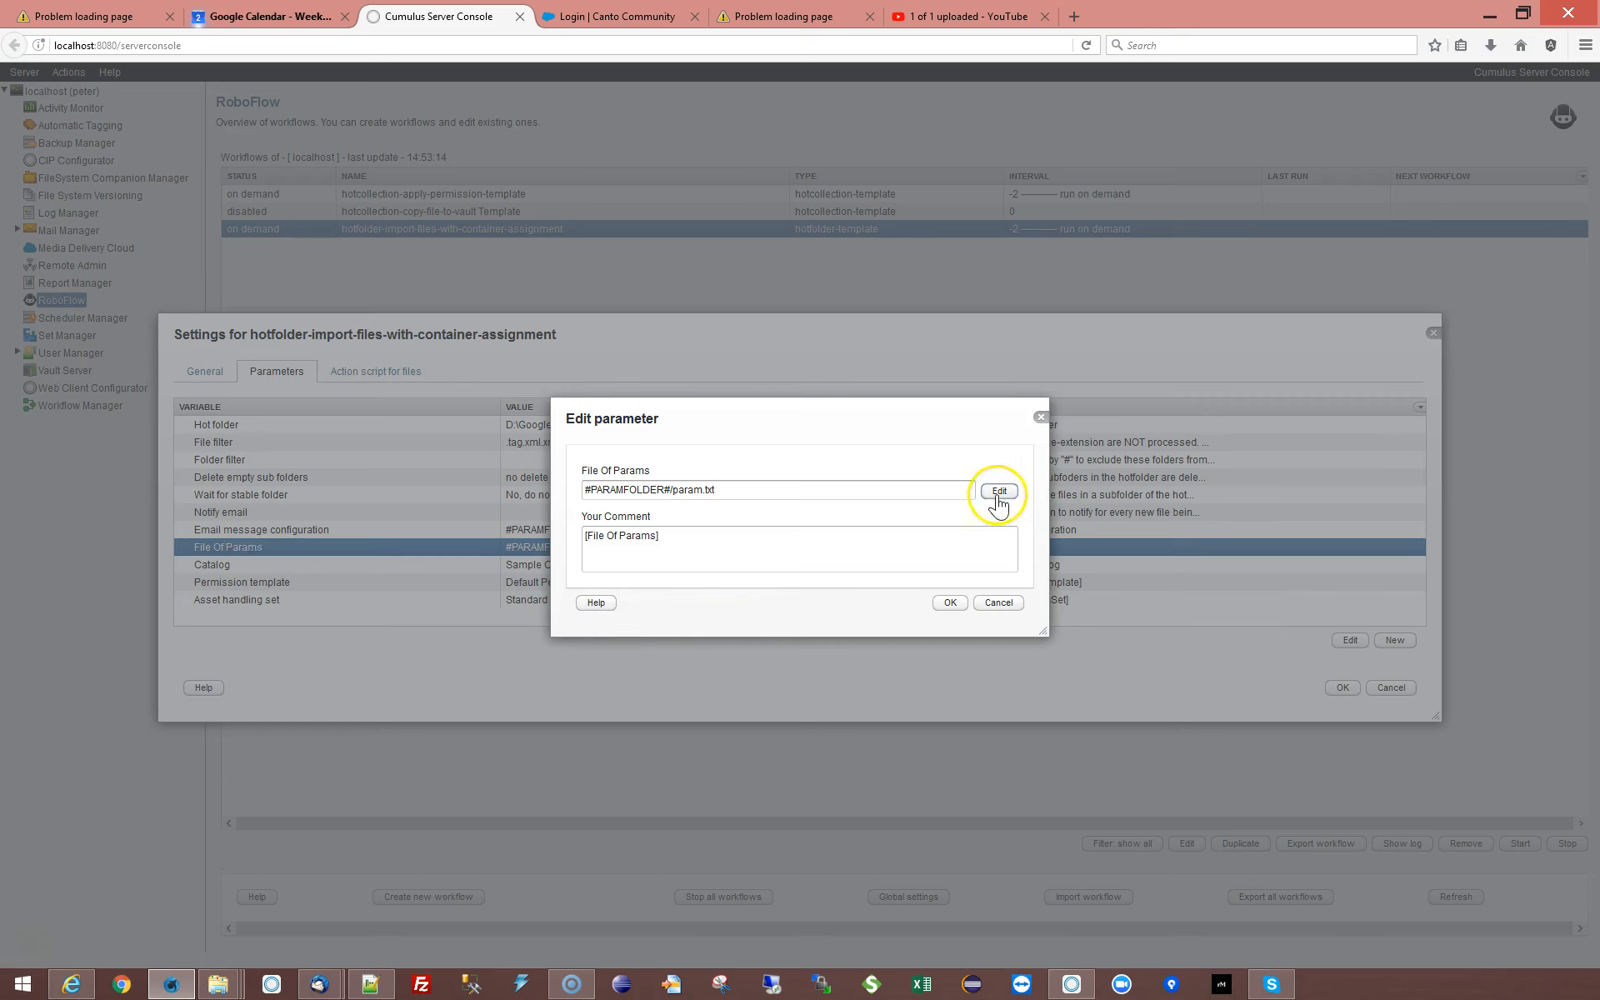
click(992, 489)
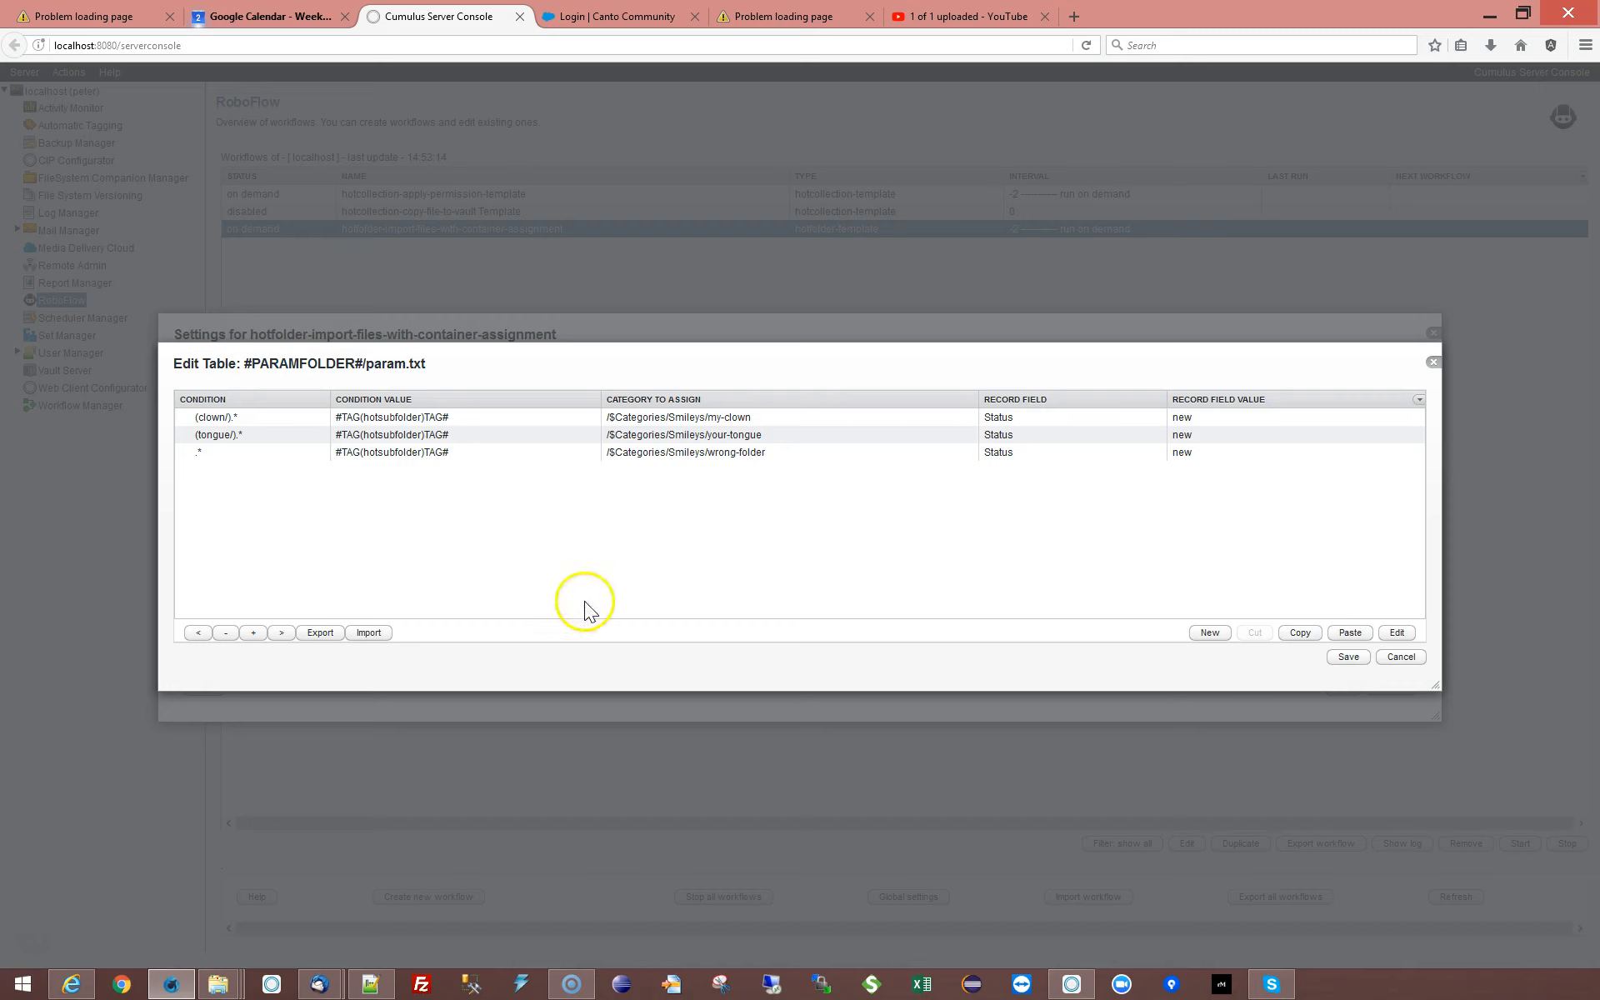
click(390, 419)
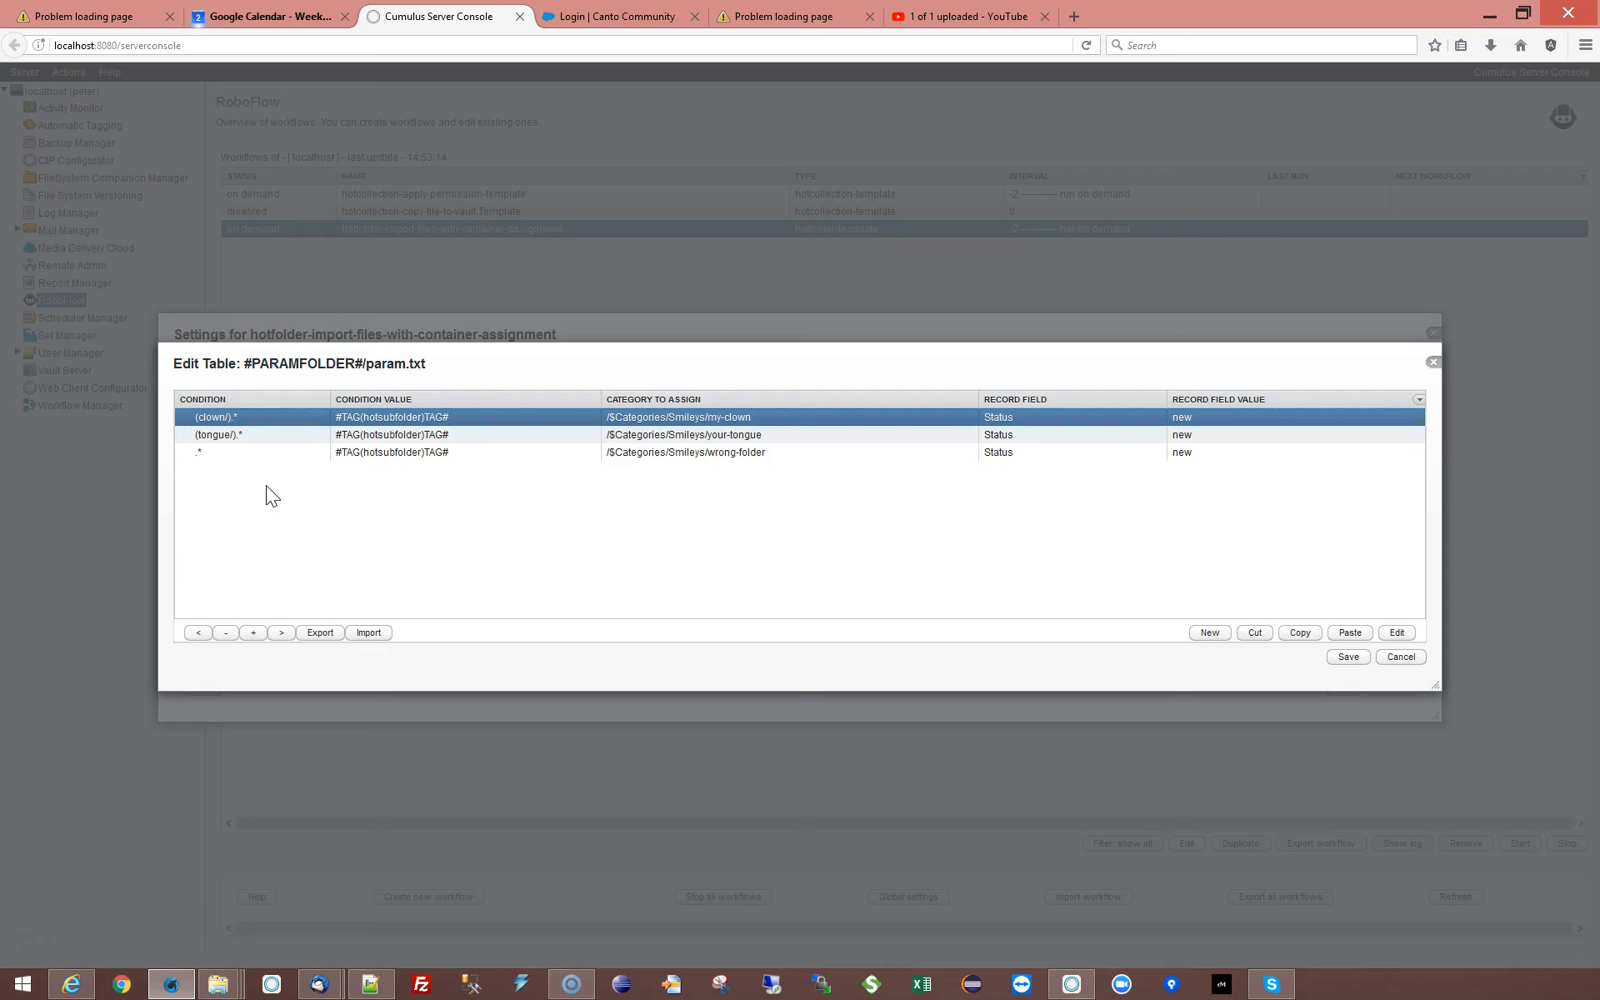
click(315, 699)
click(391, 676)
click(204, 440)
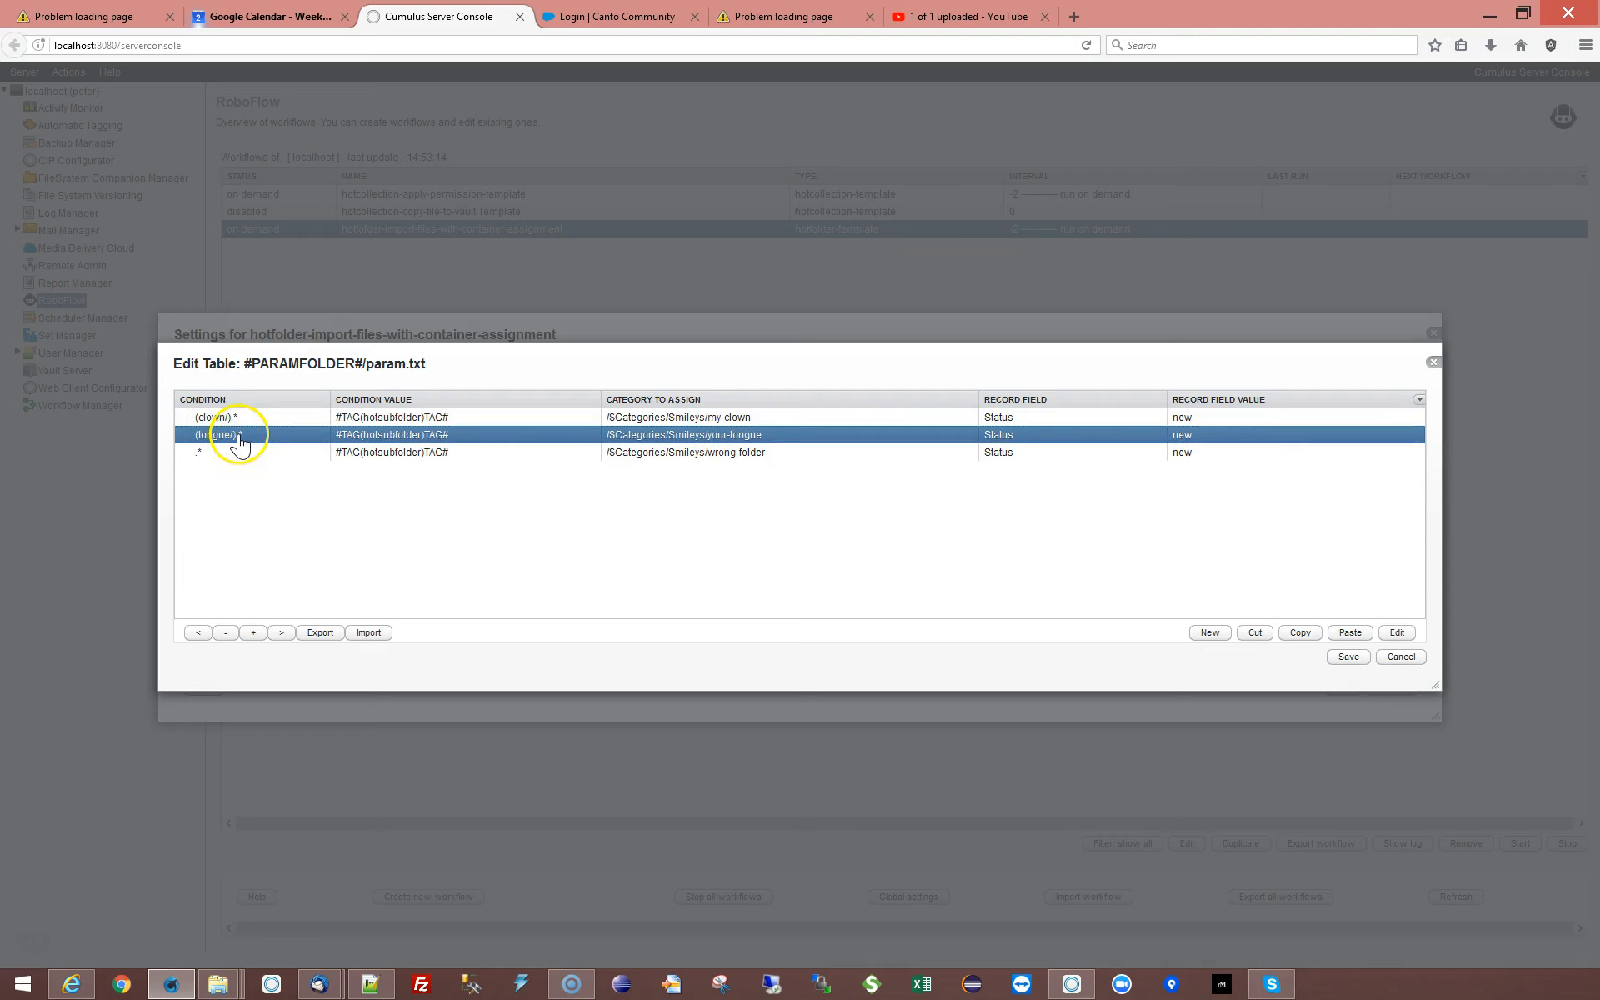
click(194, 455)
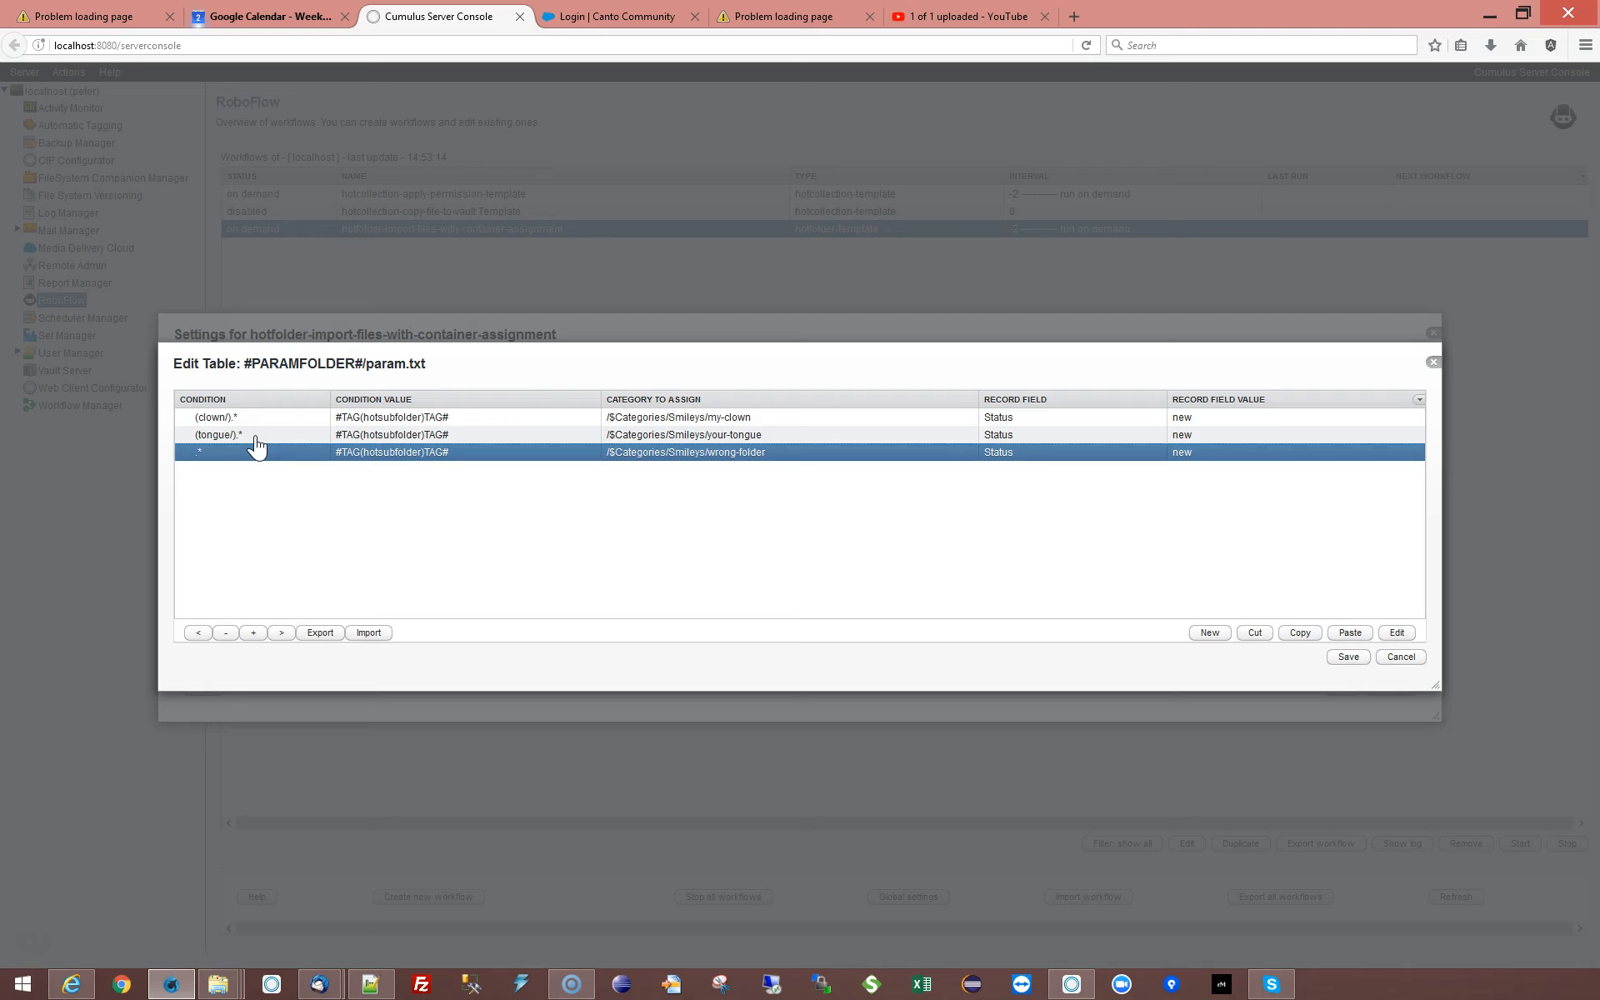
Try a different beginning for the clown row's condition and restore it to (clown/).*.
double_click(209, 418)
click(590, 395)
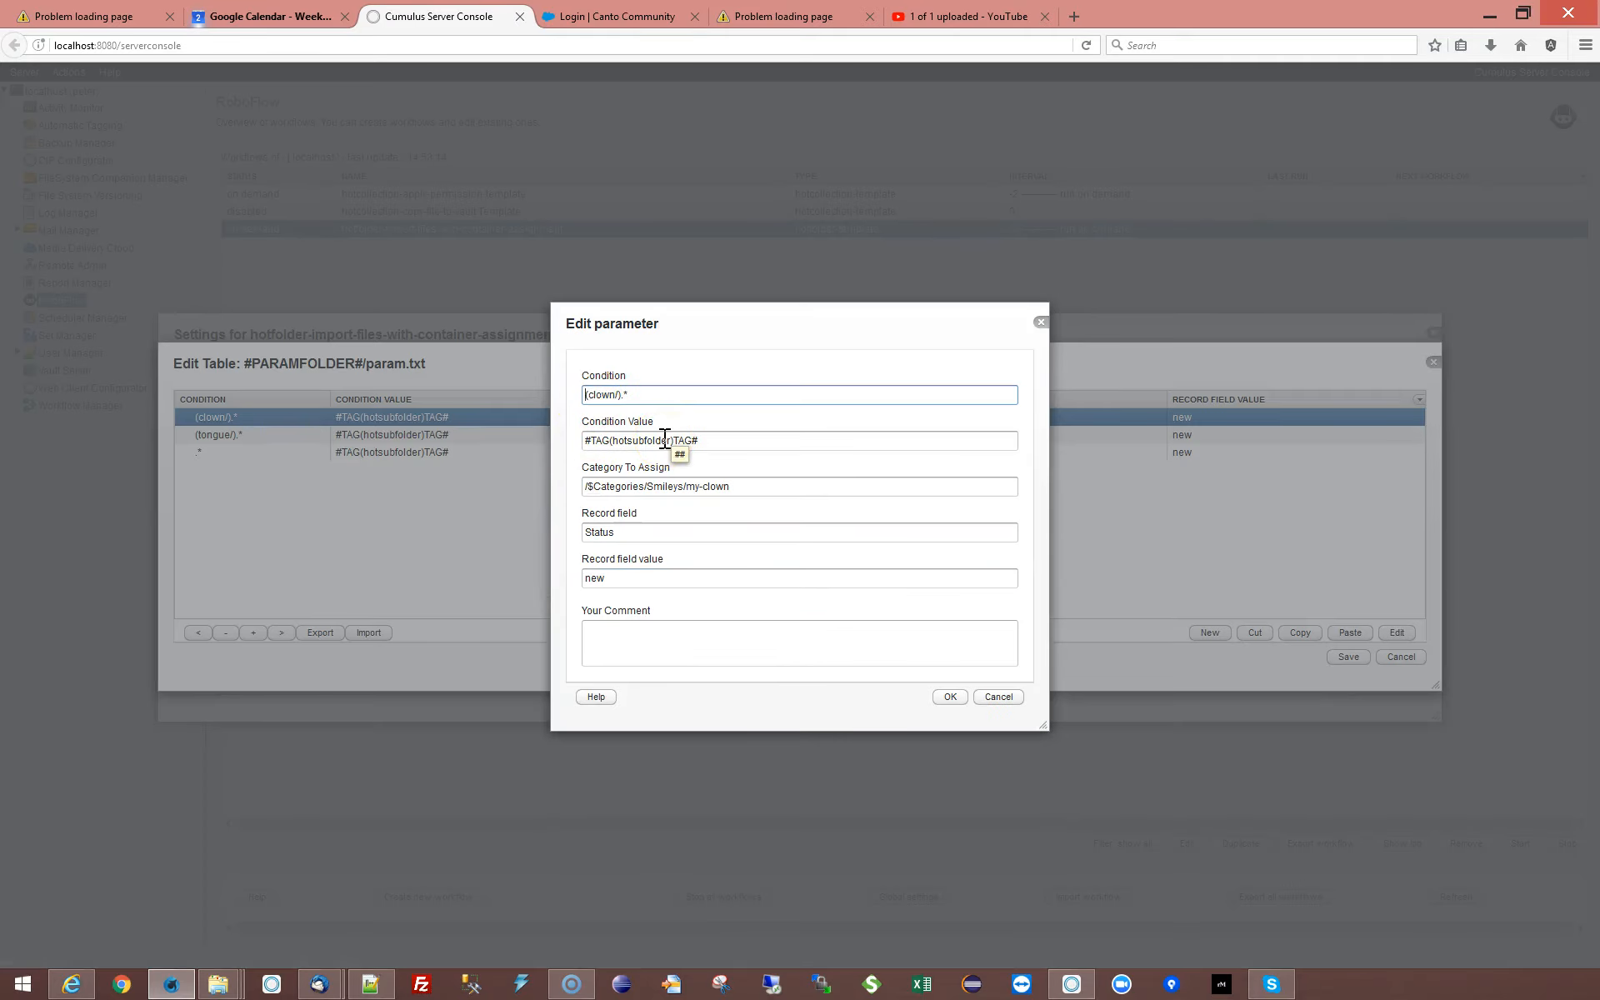
text([Co)
key(Delete)
key(BackSpace)
key(BackSpace)
key(BackSpace)
key(BackSpace)
text(c)
click(943, 698)
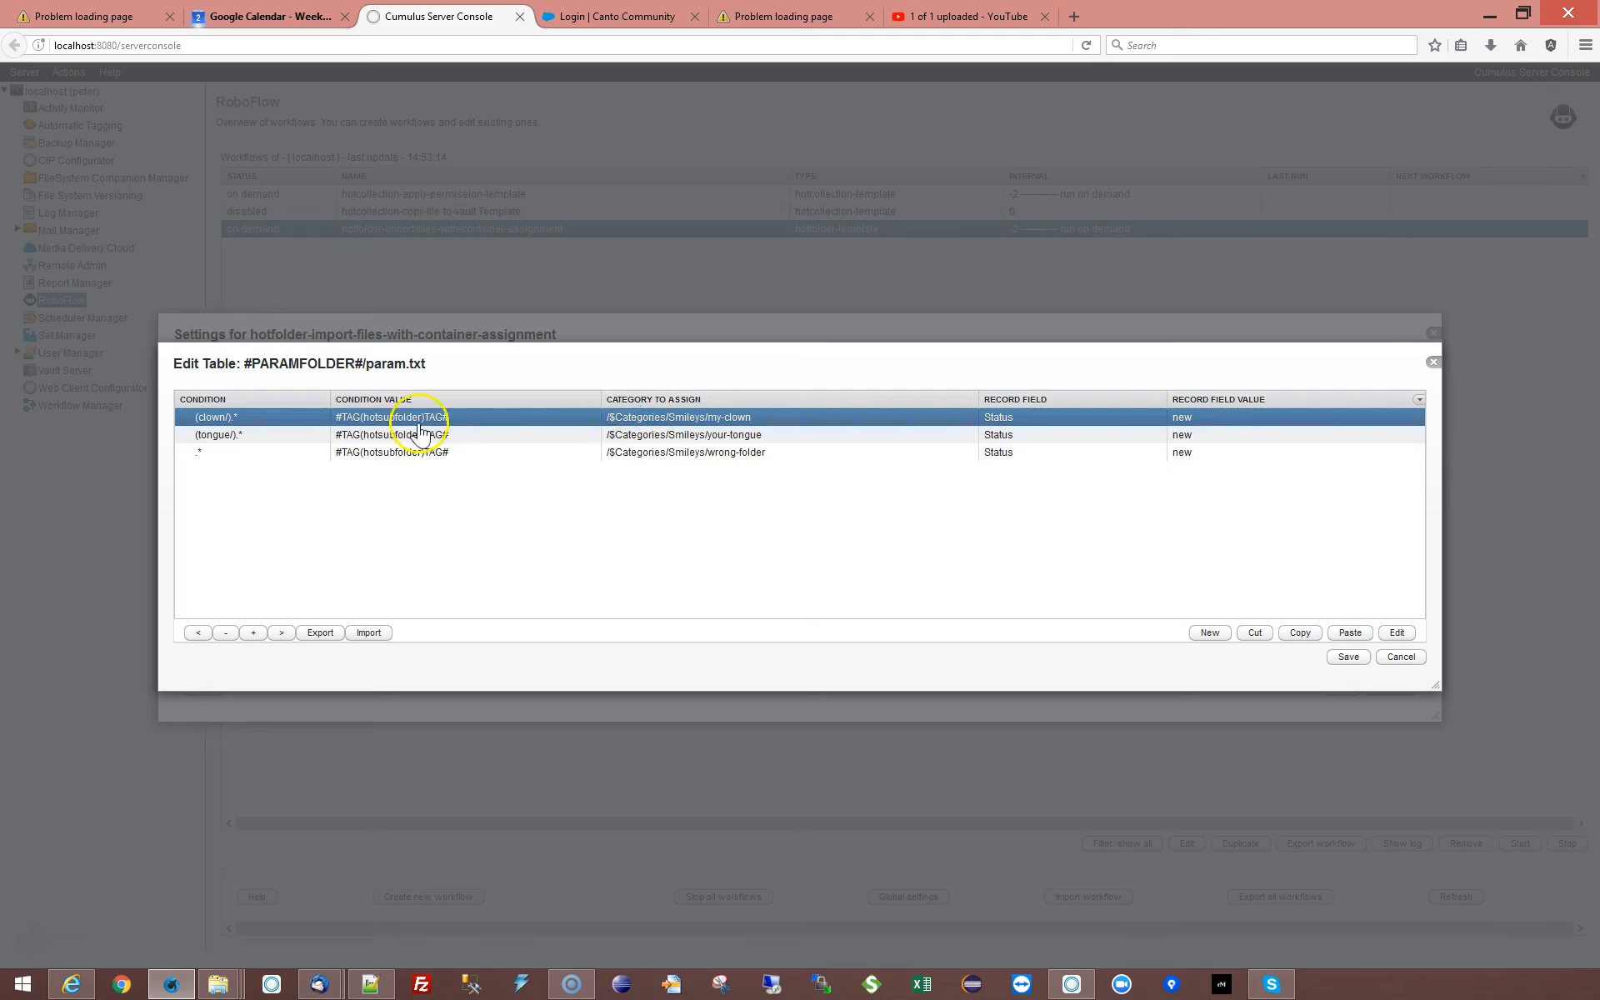
Review the tongue, catch-all and clown rows with their assigned categories and record field values.
click(209, 434)
click(207, 452)
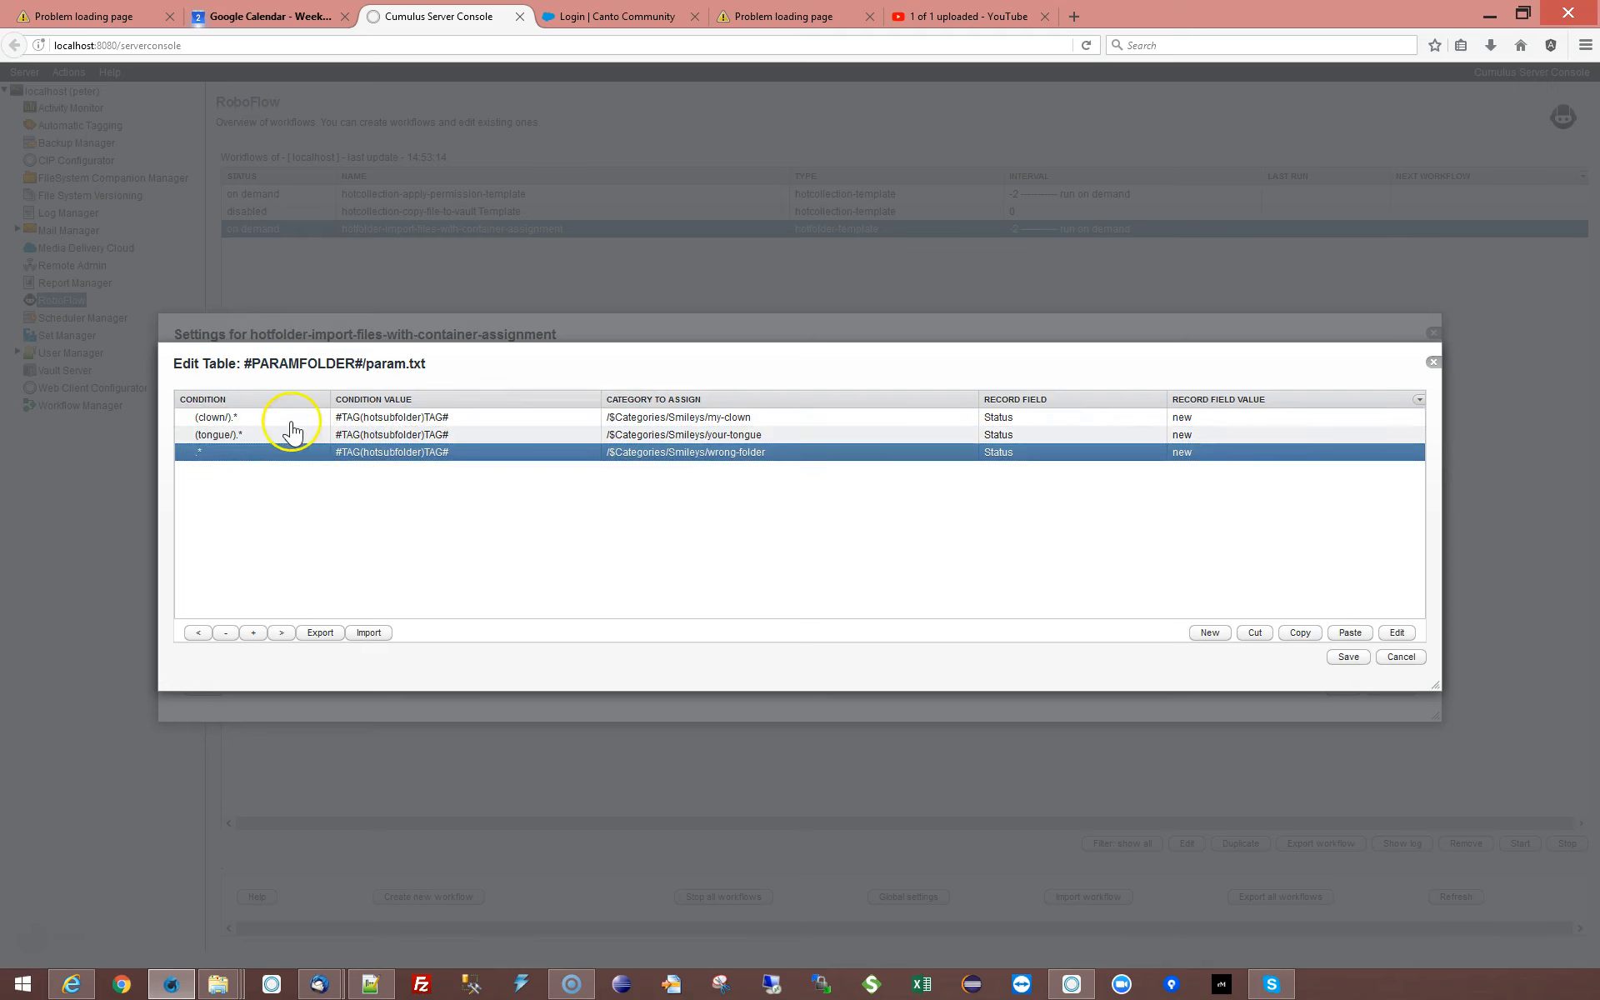
click(267, 417)
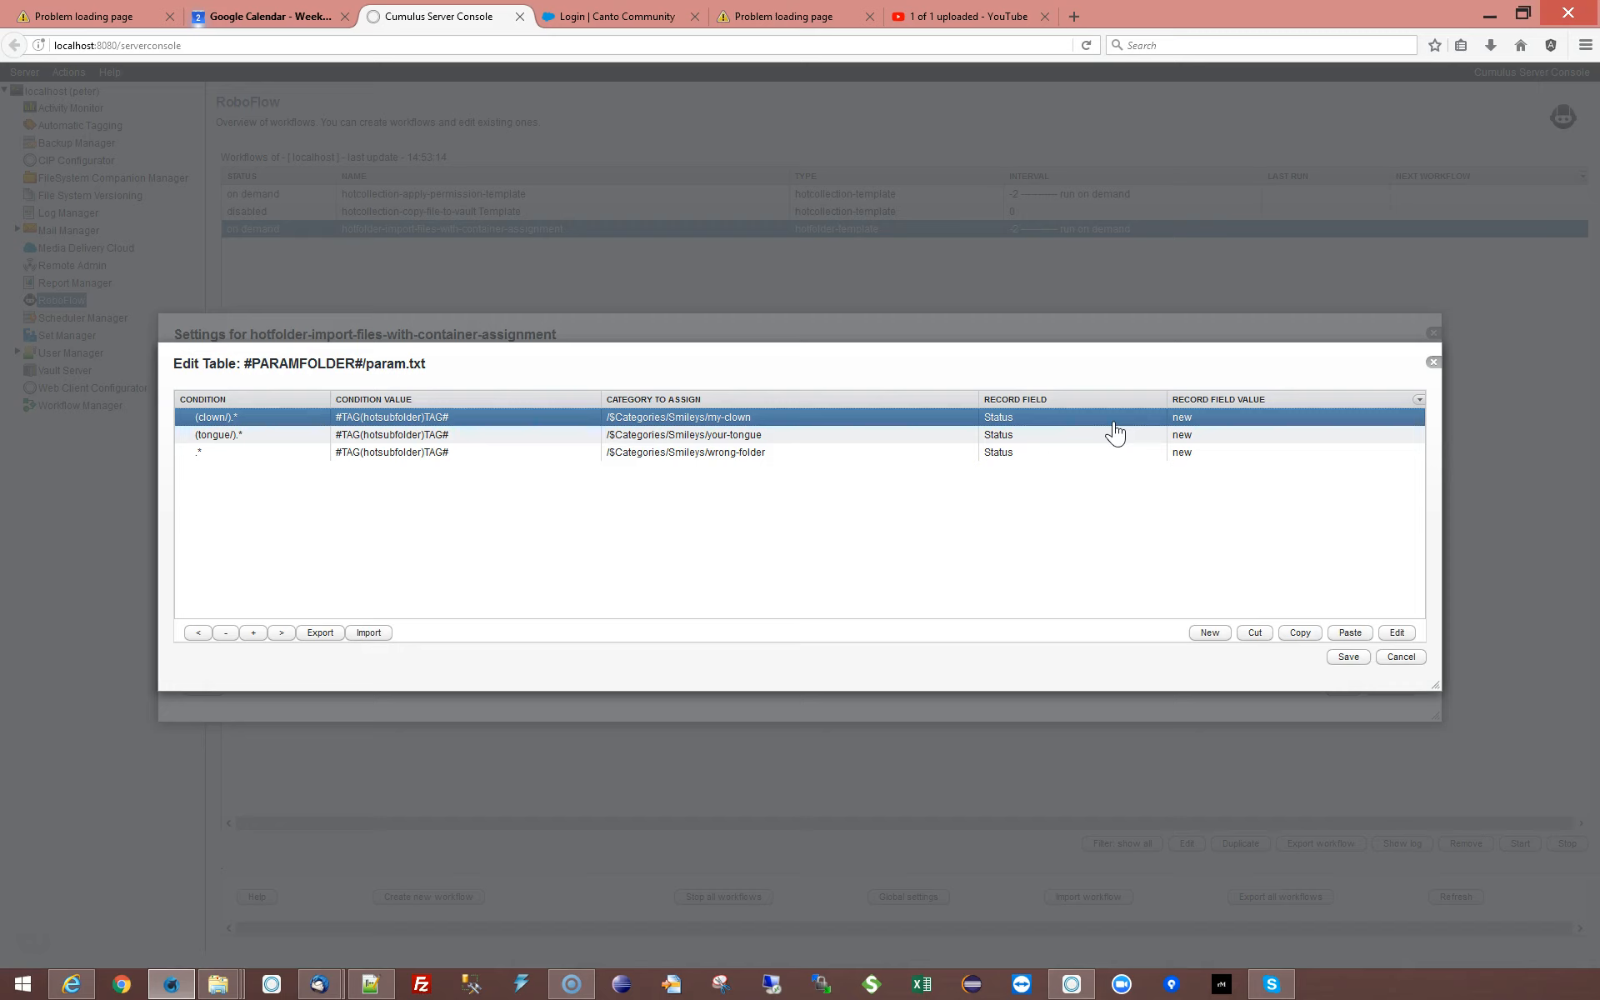
Try appending $TAB$Notes to the clown row's record field as a second field, and cancel the edit.
double_click(1020, 423)
click(643, 531)
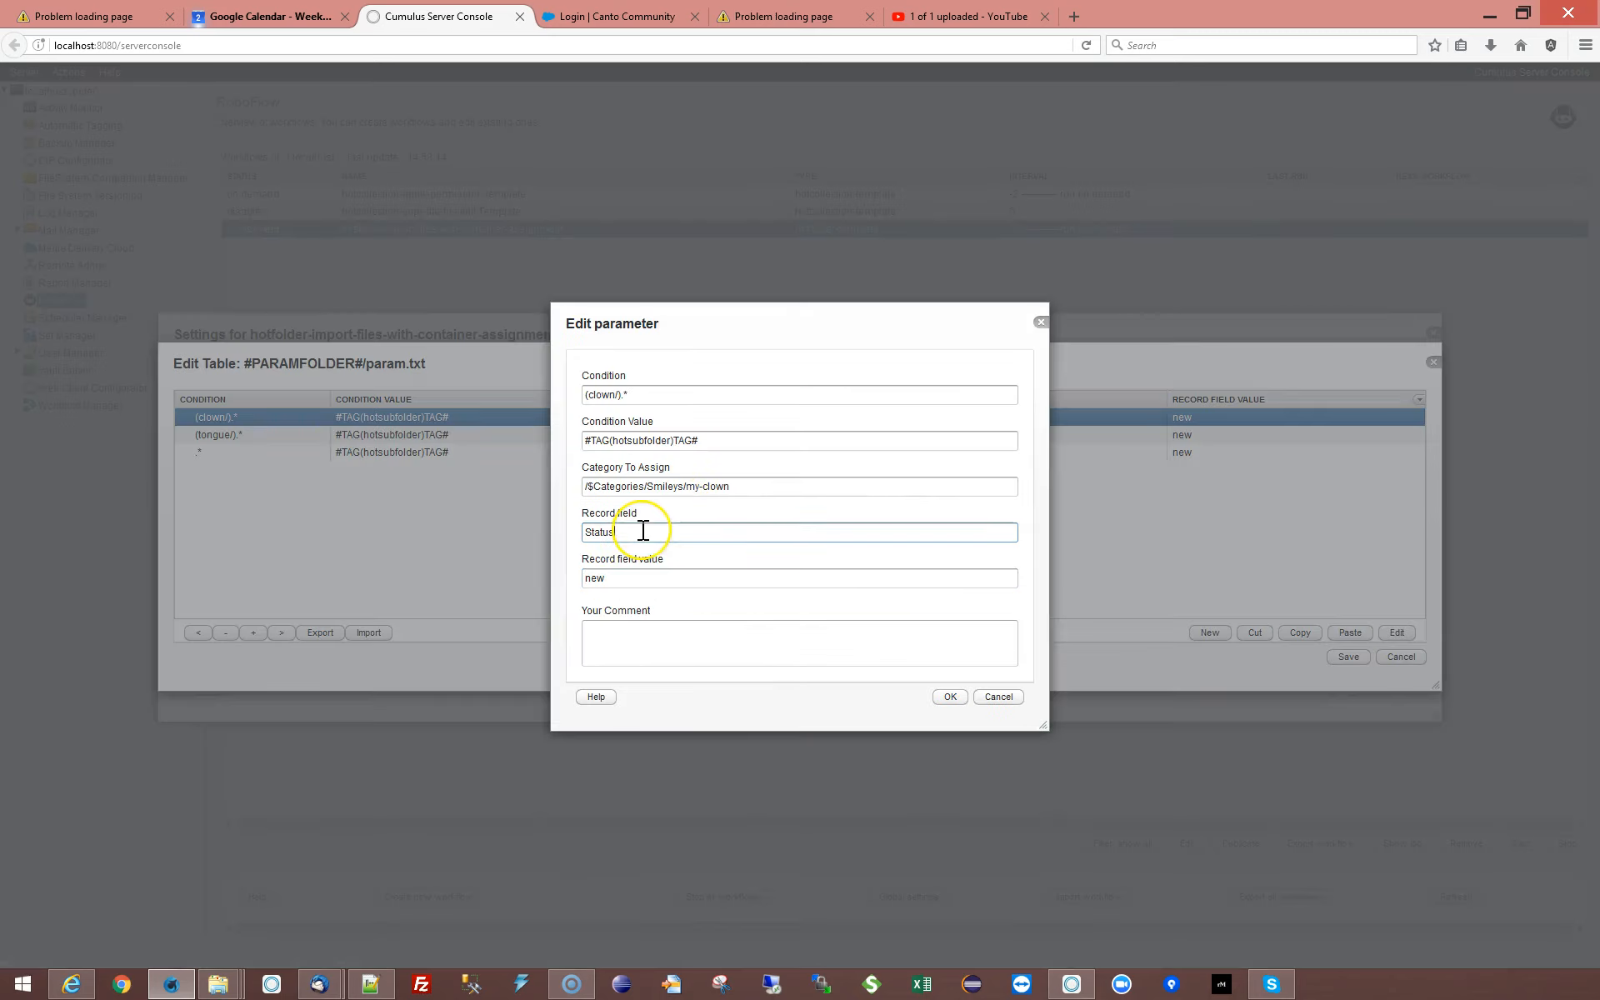
text($TAB$Notes)
drag(672, 530, 614, 530)
key(BackSpace)
click(998, 705)
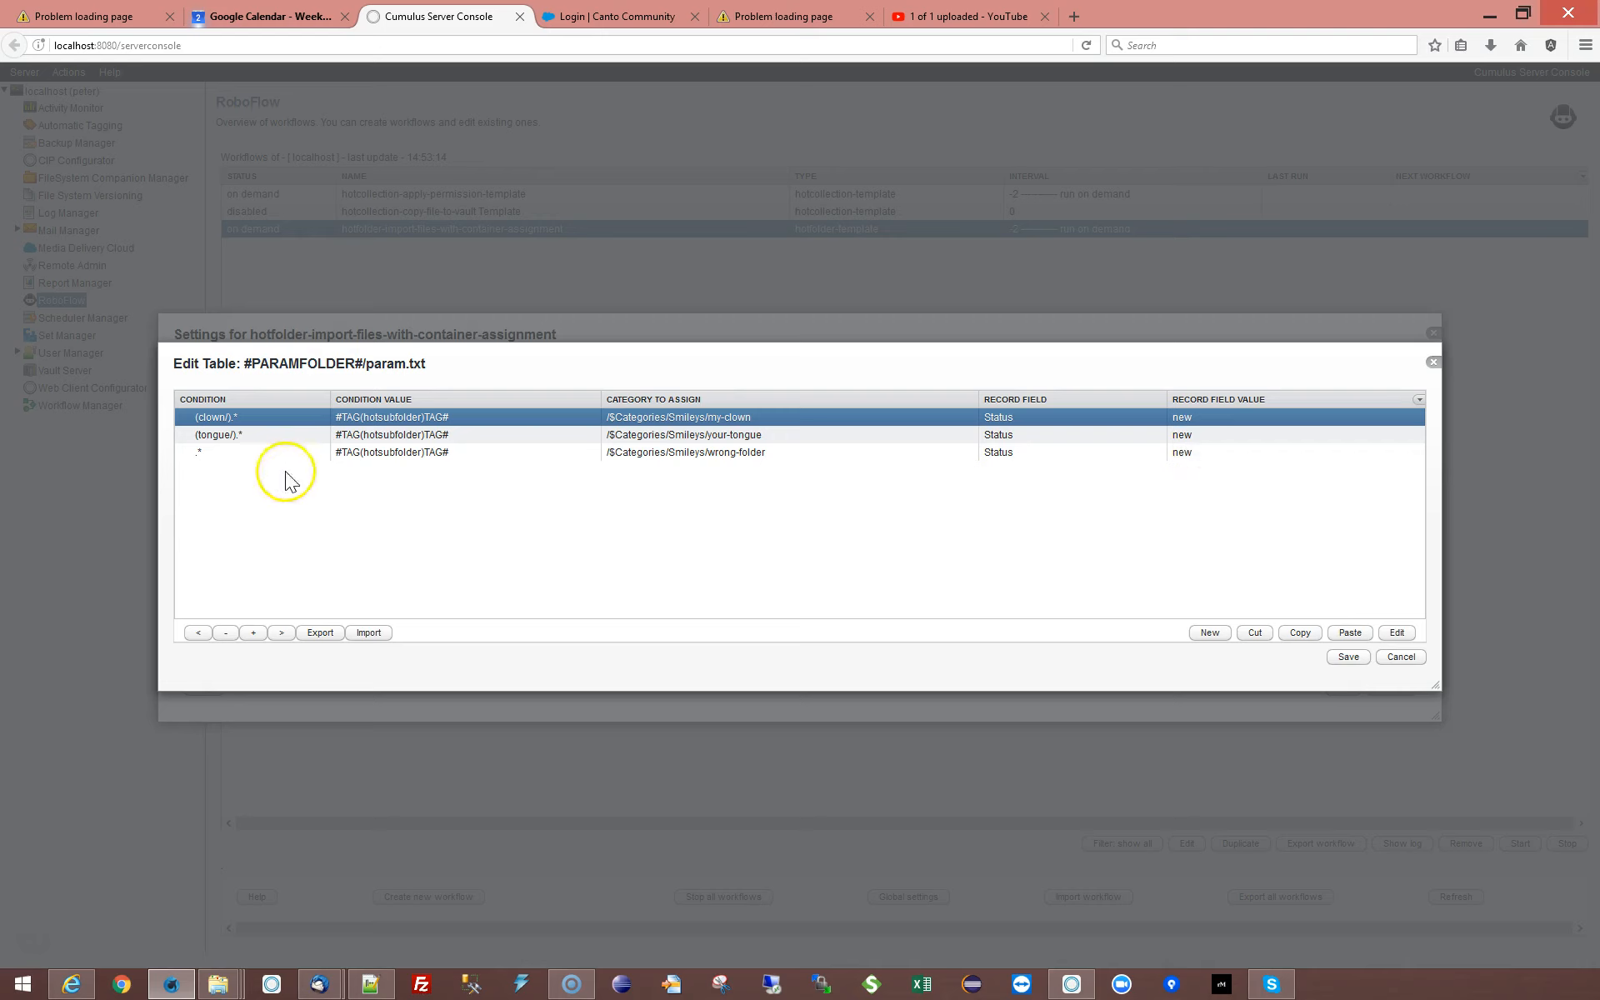
Review the order of the clown, tongue and catch-all condition rows in the param.txt table.
click(211, 436)
click(214, 417)
click(204, 435)
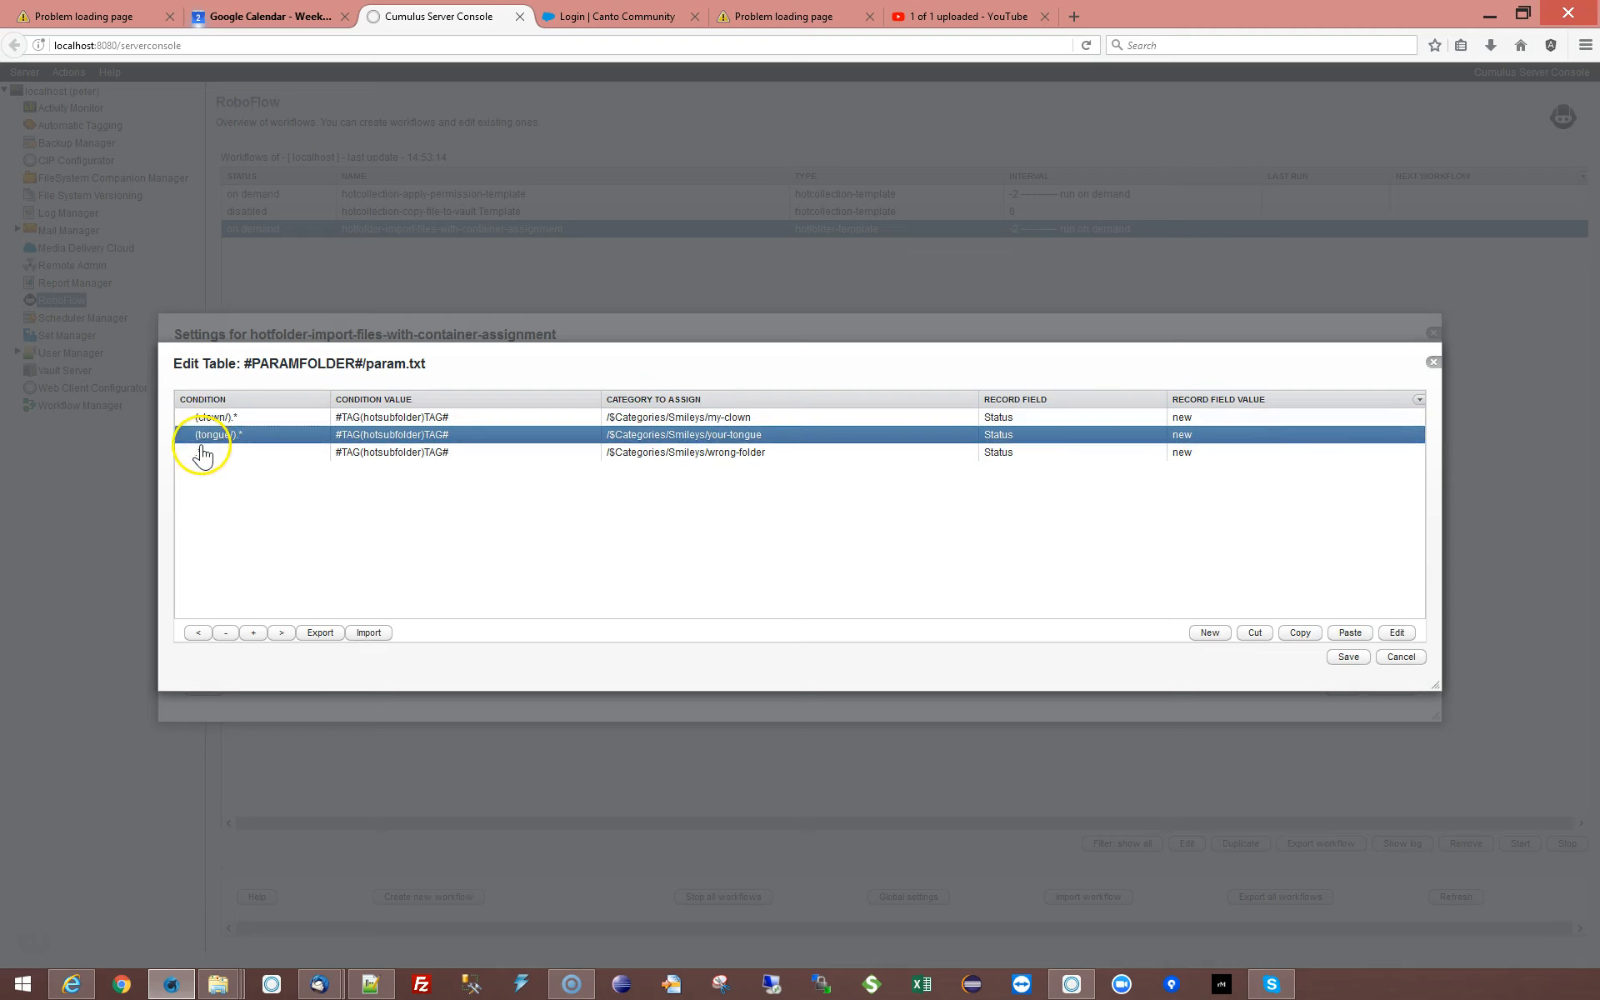
click(202, 451)
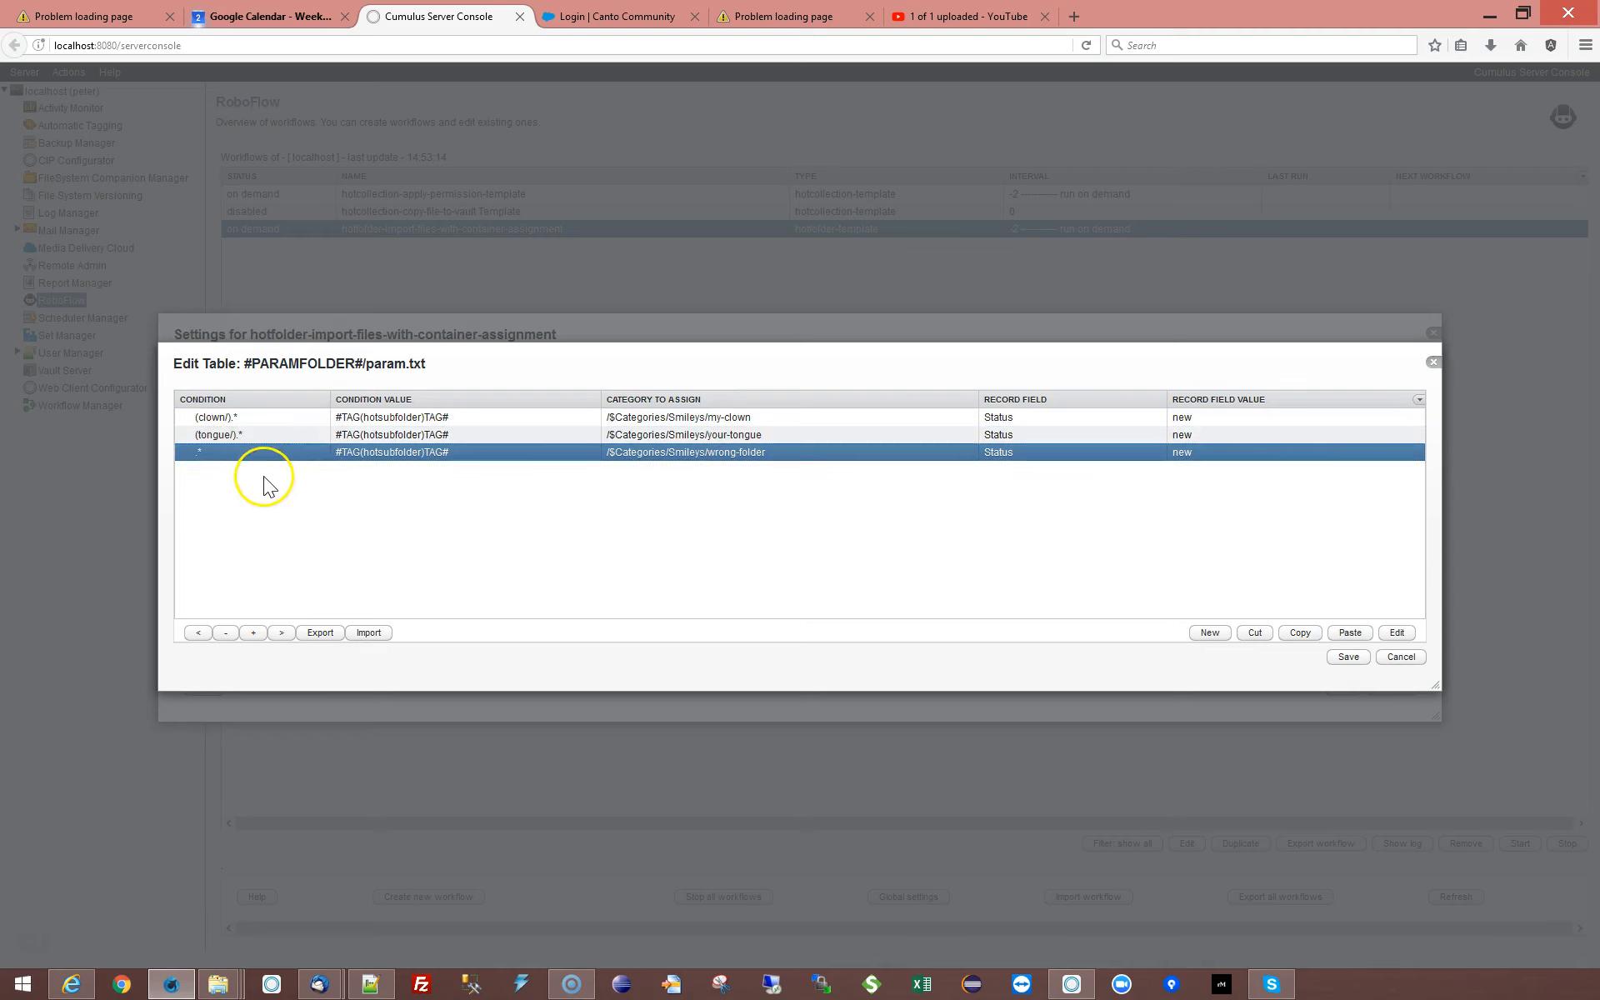
click(220, 418)
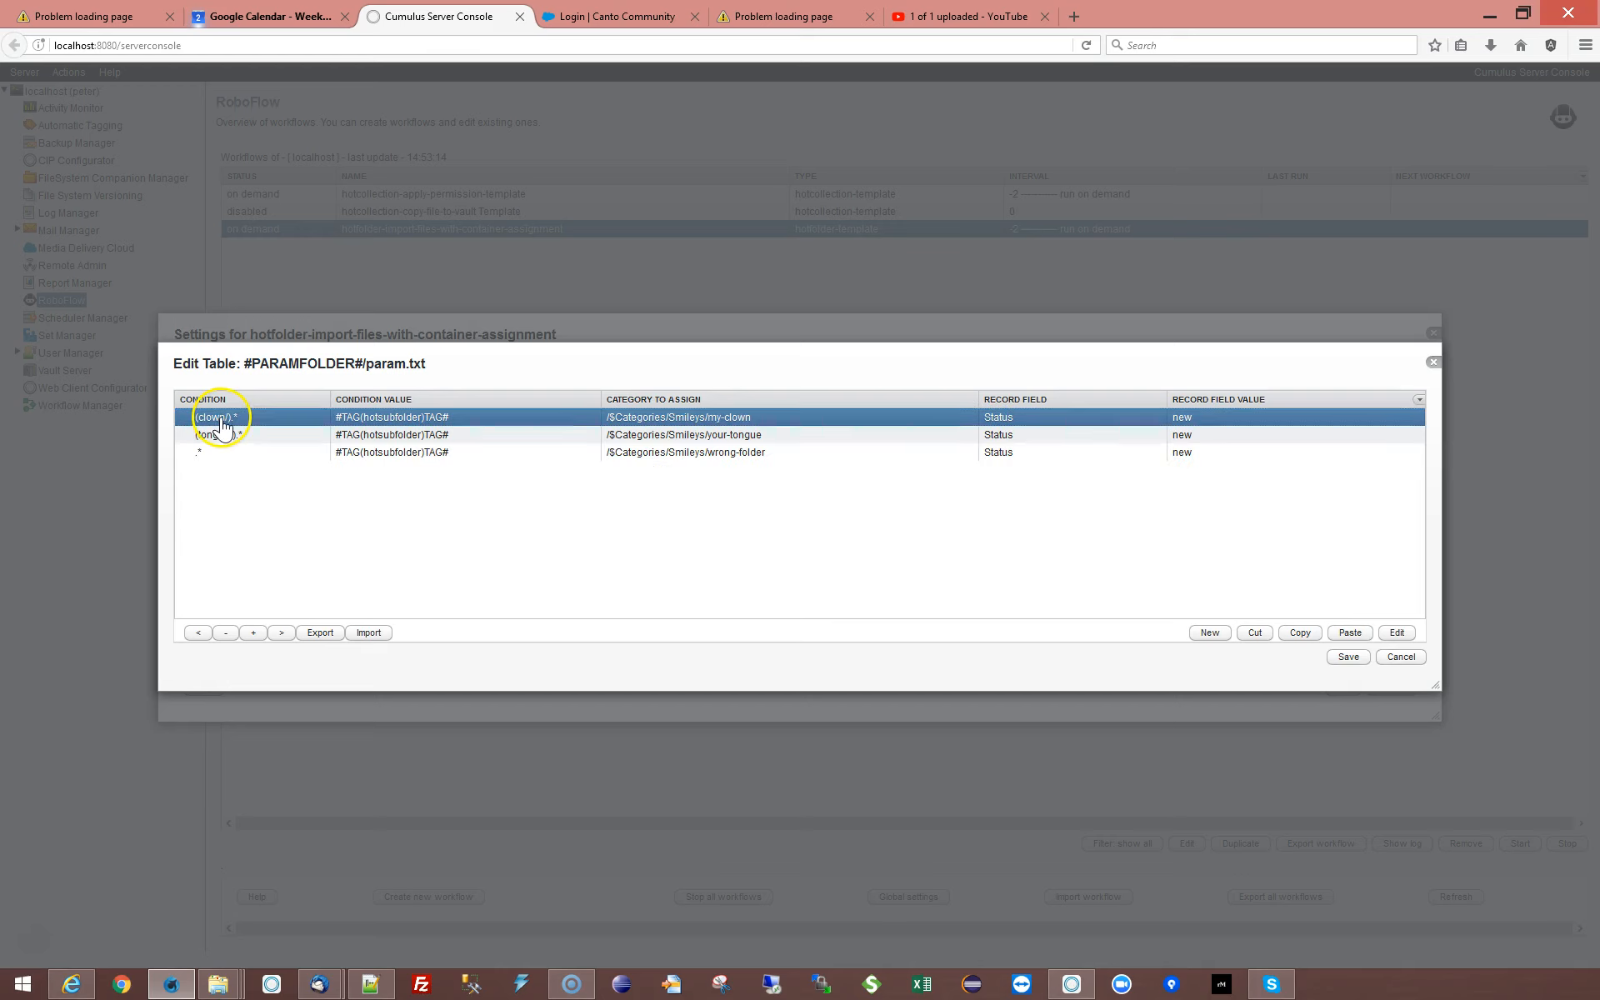
click(220, 440)
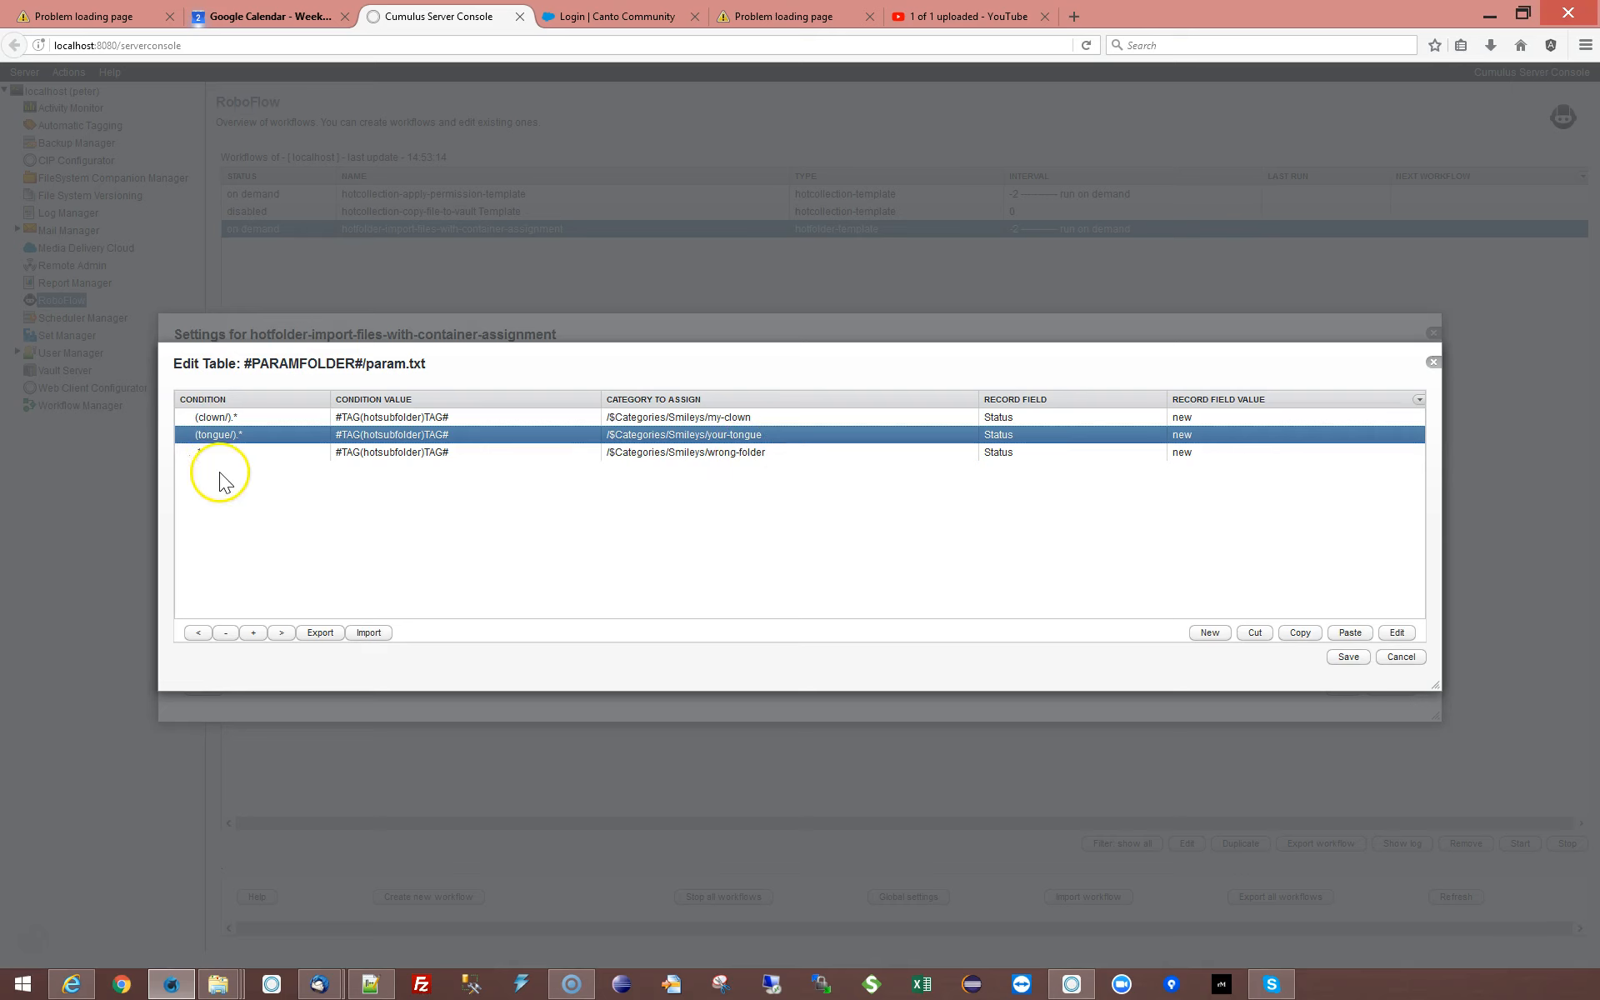
click(193, 454)
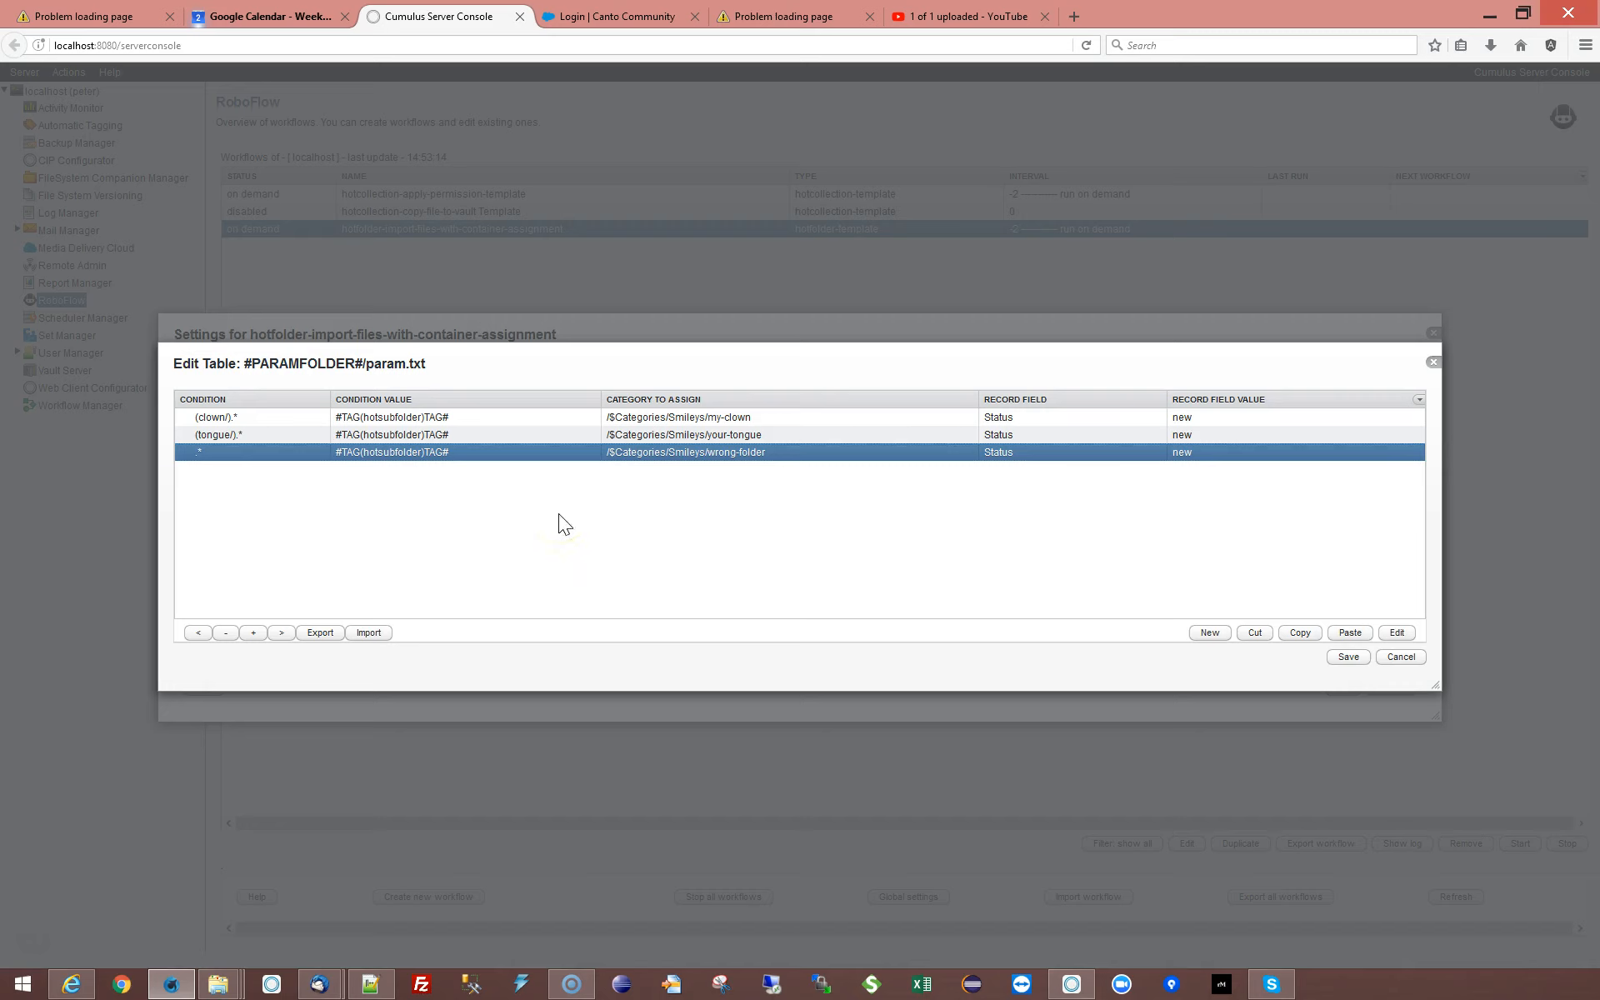
Save the param.txt table, accept the File Of Params parameter and save the workflow settings.
click(1348, 656)
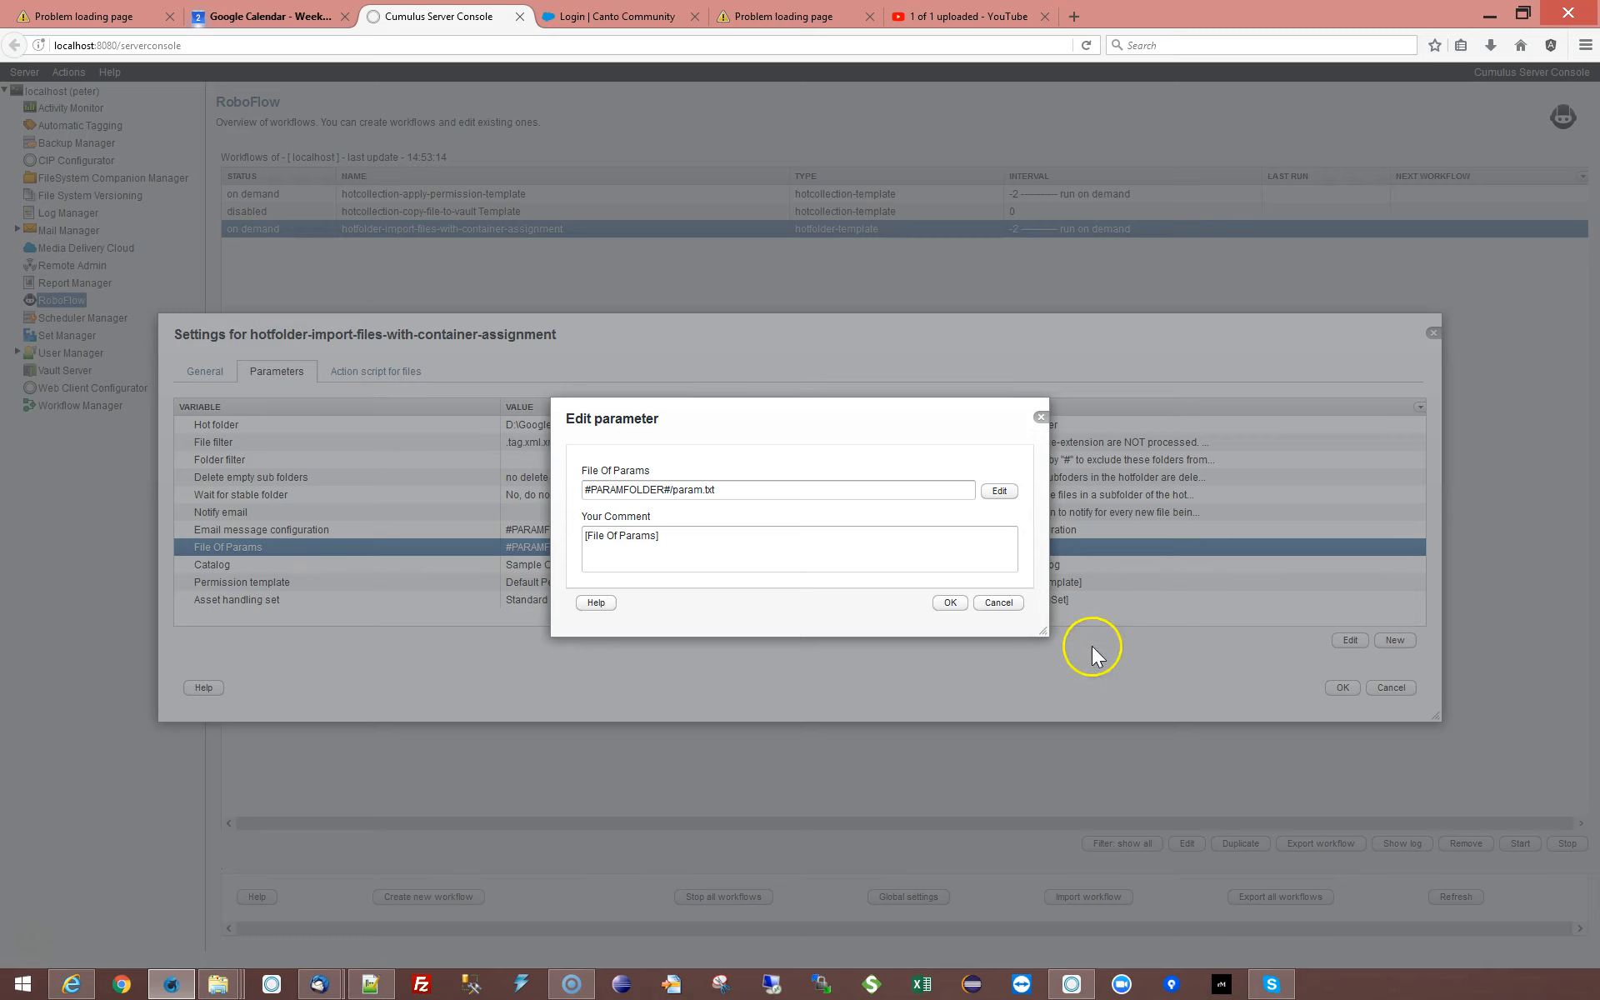
click(949, 605)
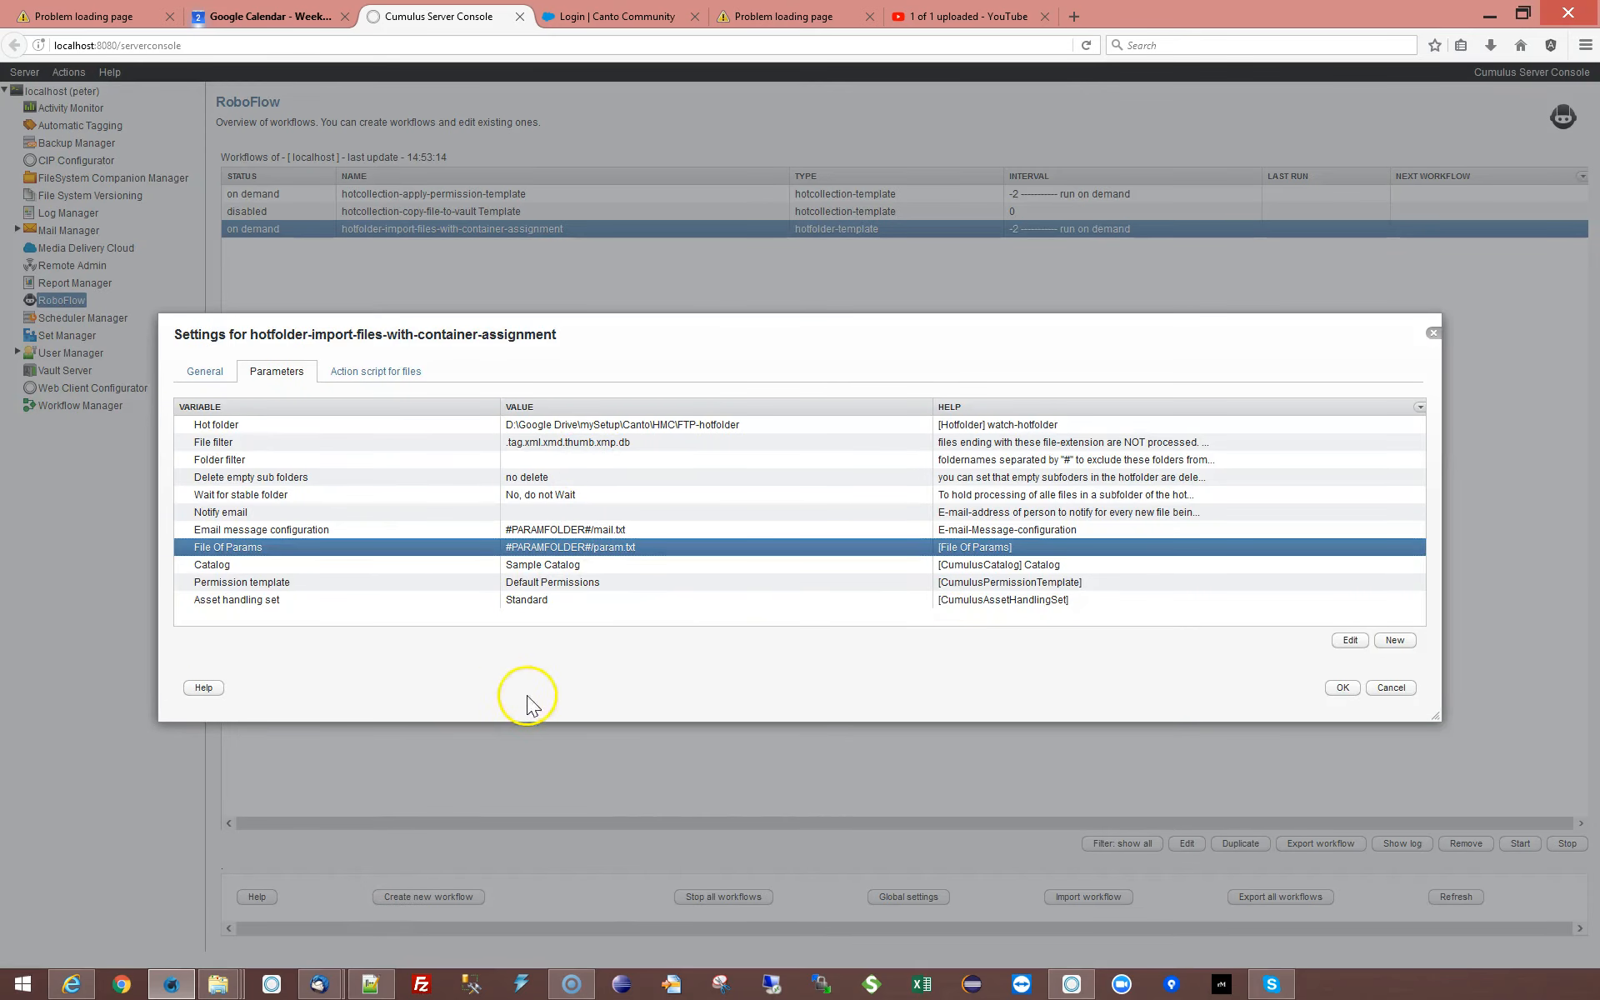
click(1342, 690)
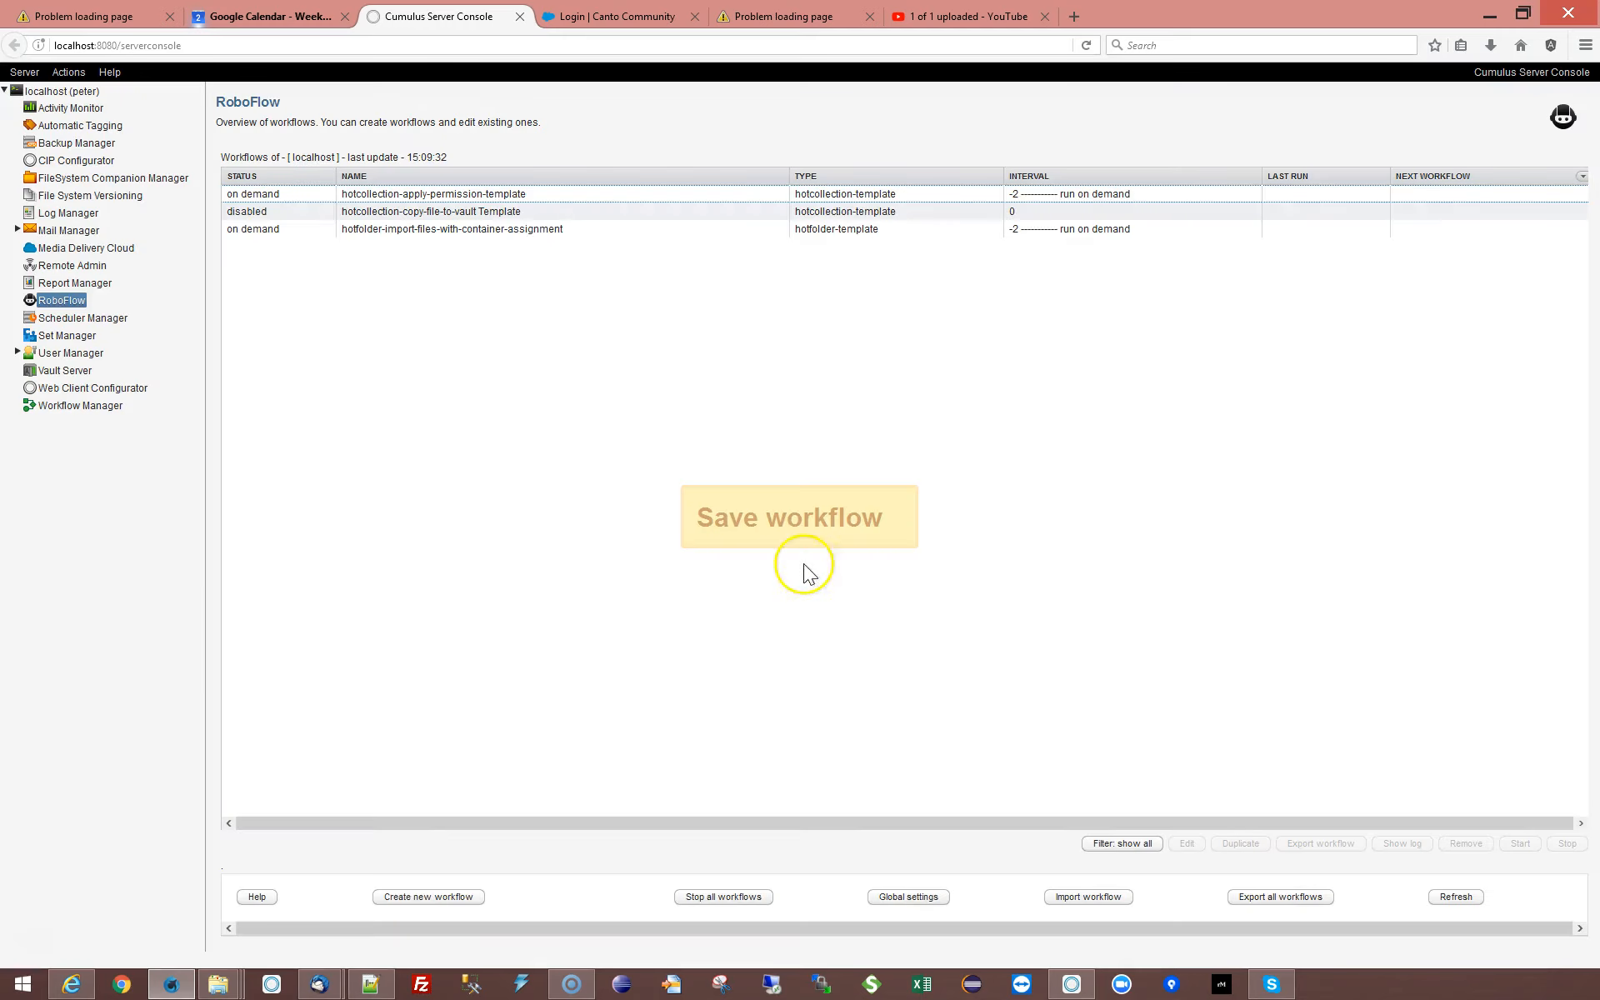
Bring the Sample Catalog in the Cumulus client to its last records and start the hotfolder-import-files-with-container-assignment workflow.
click(543, 229)
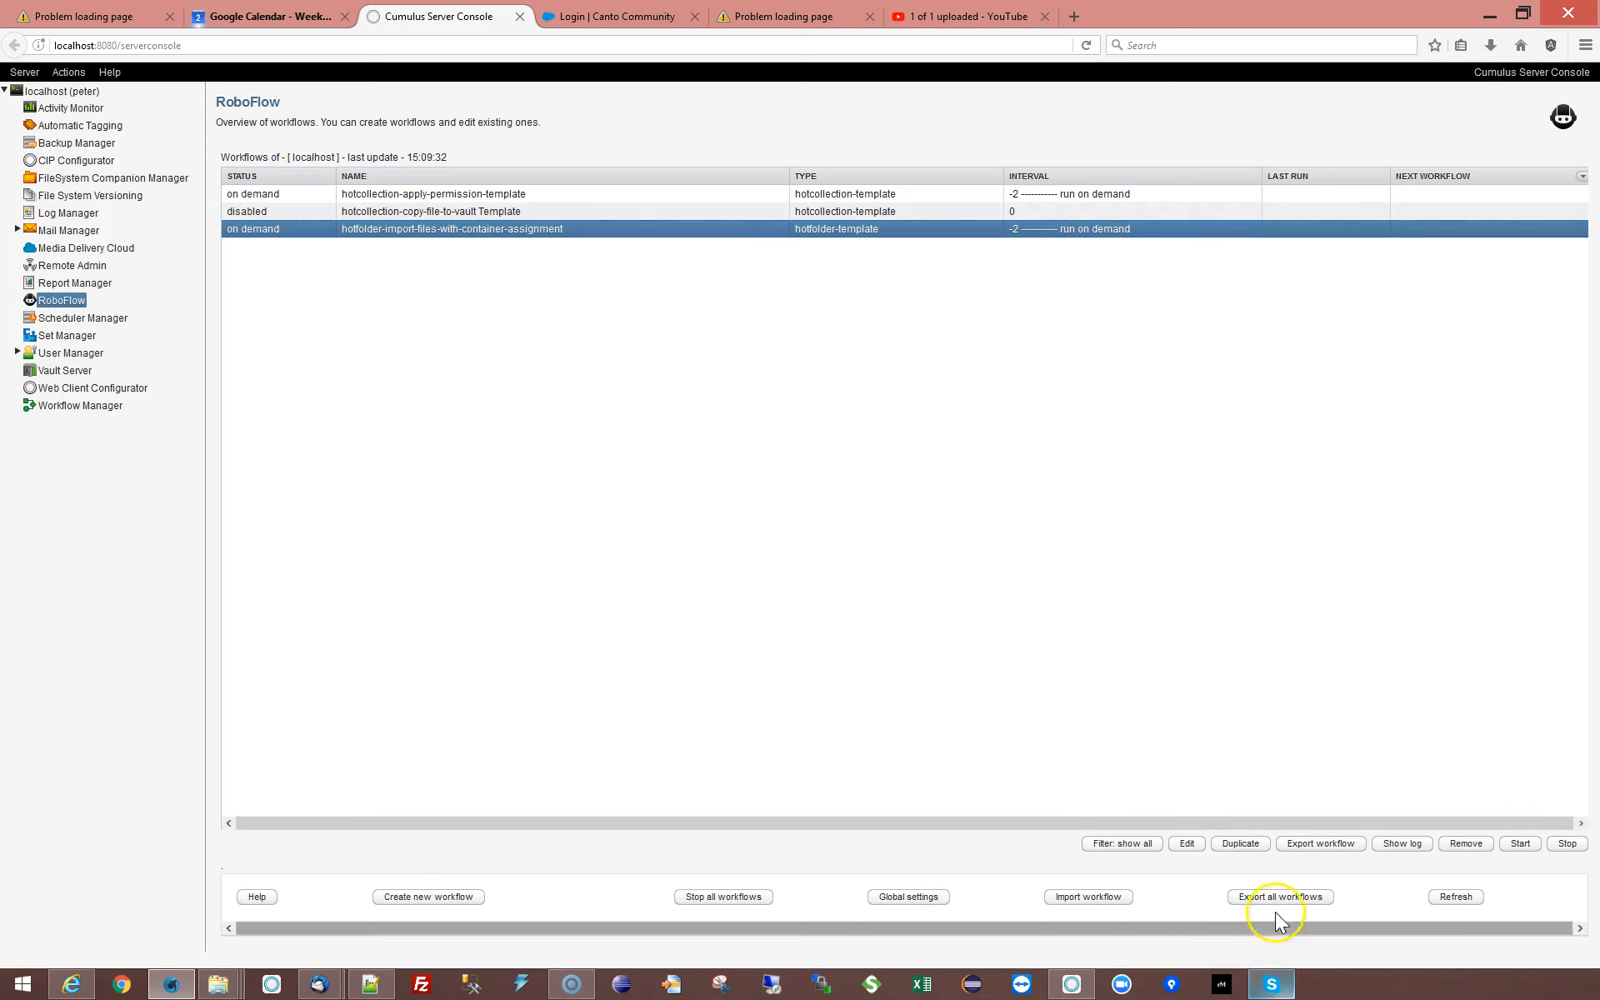
click(1072, 984)
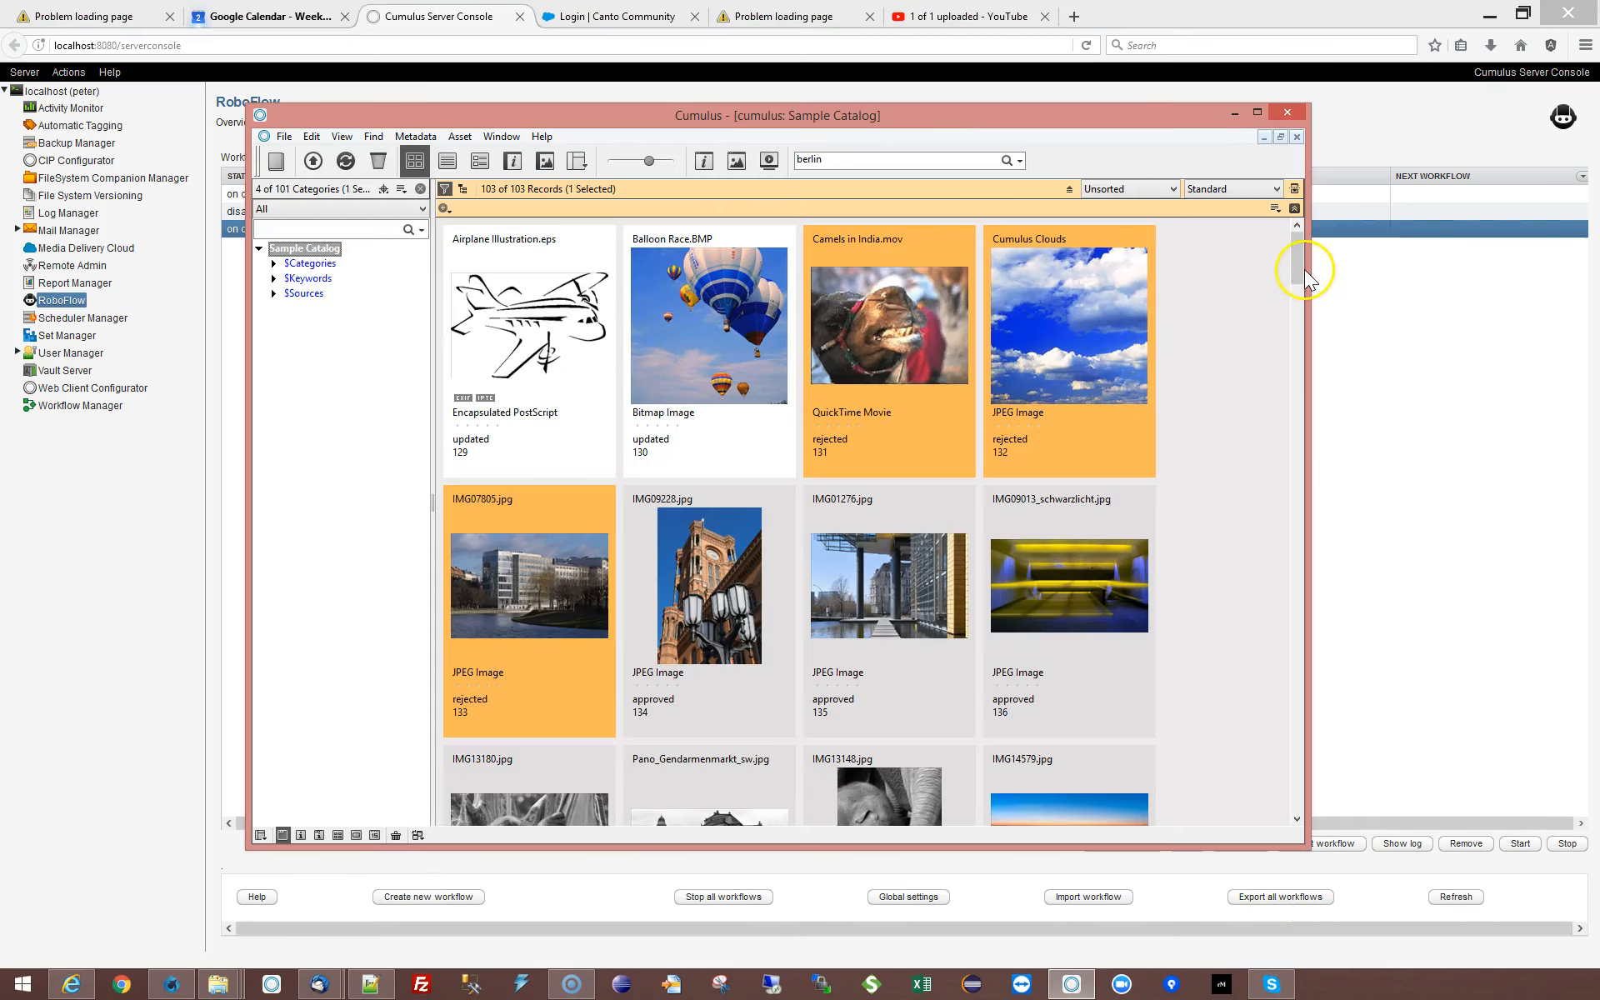
drag(1300, 256, 1307, 821)
click(1235, 113)
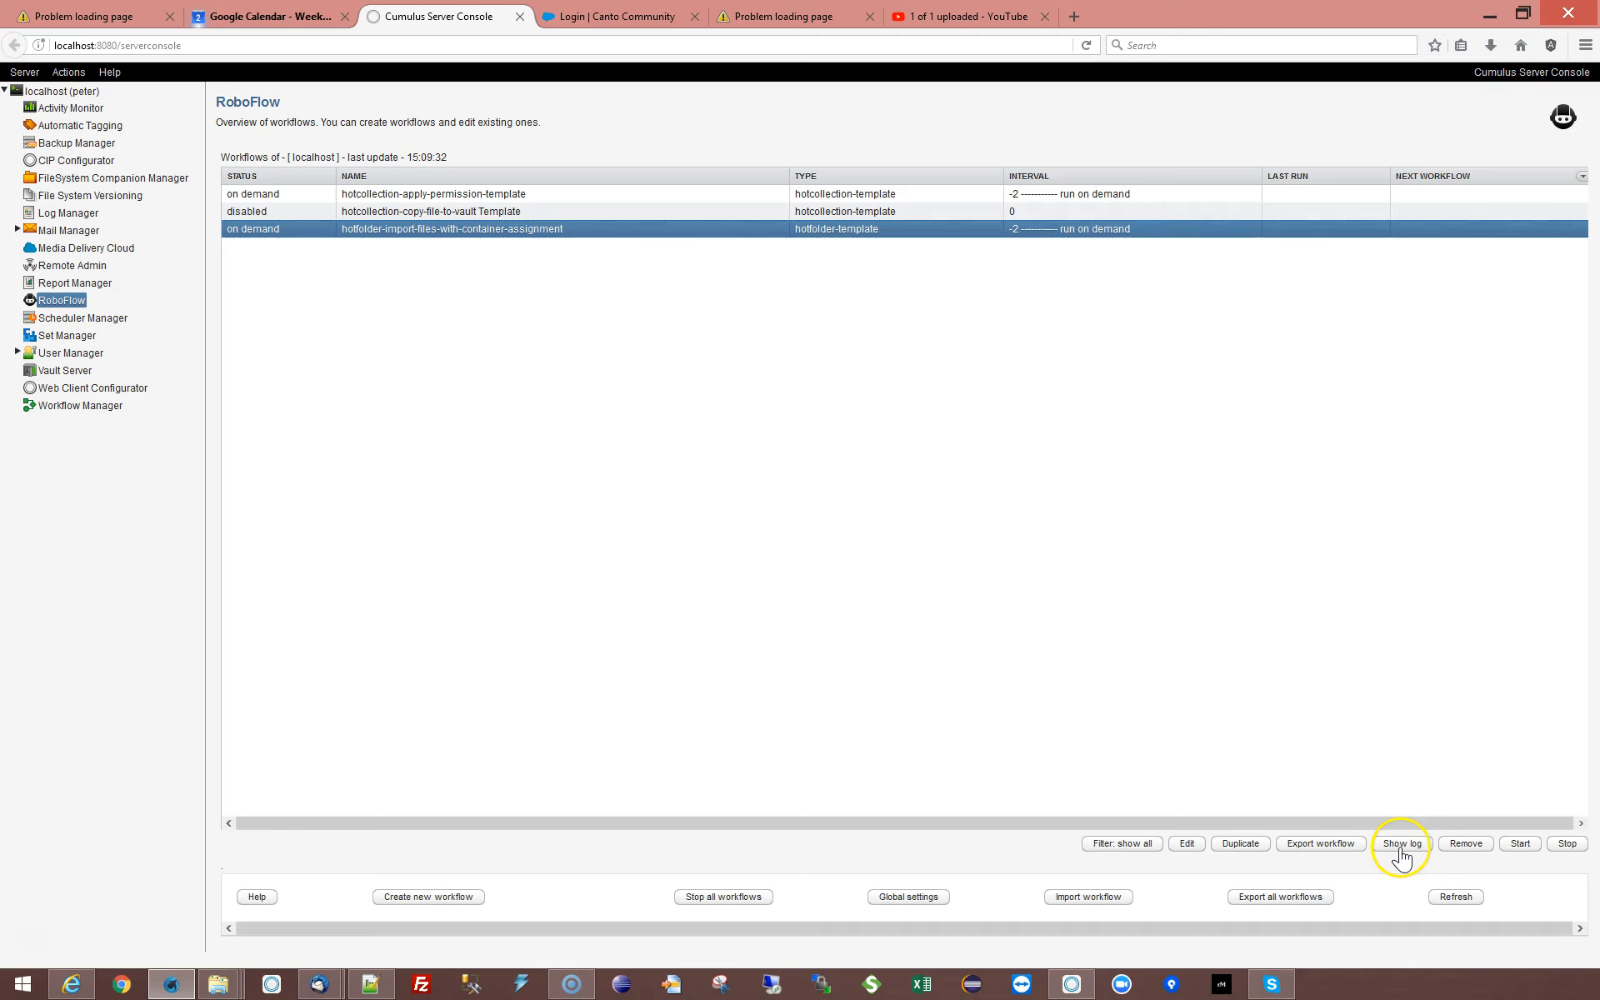
click(1519, 847)
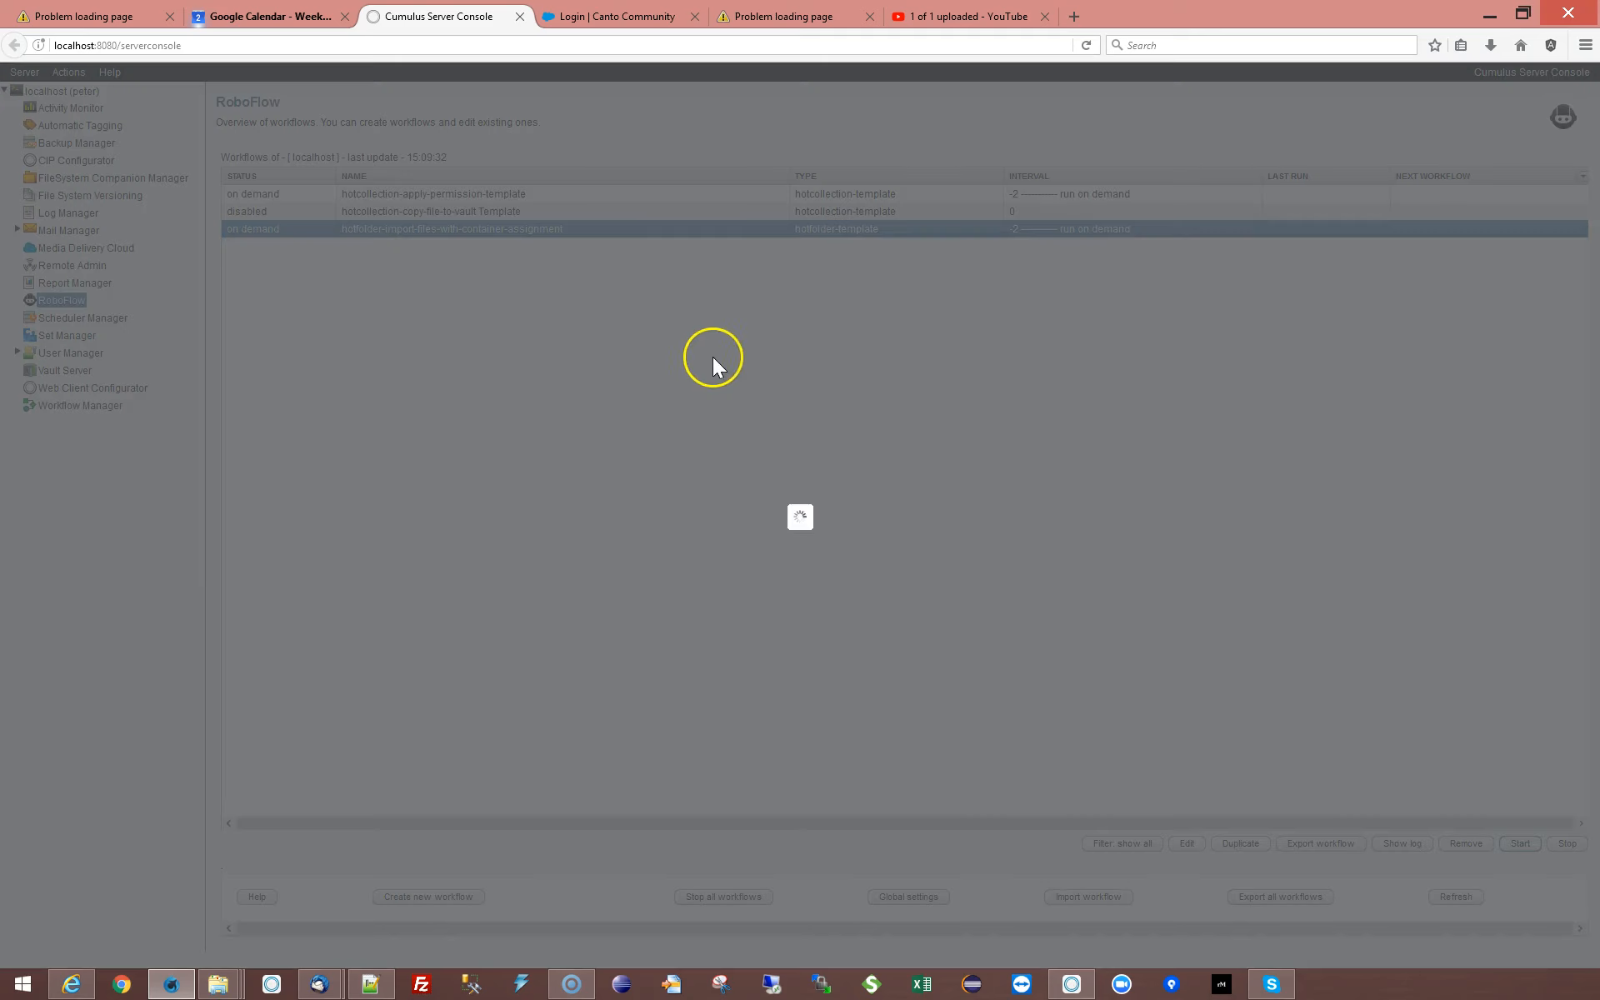
Switch to the Cumulus client and check the end of the Sample Catalog for the imported smiley records, selecting smiley-clown.jpg.
click(1074, 984)
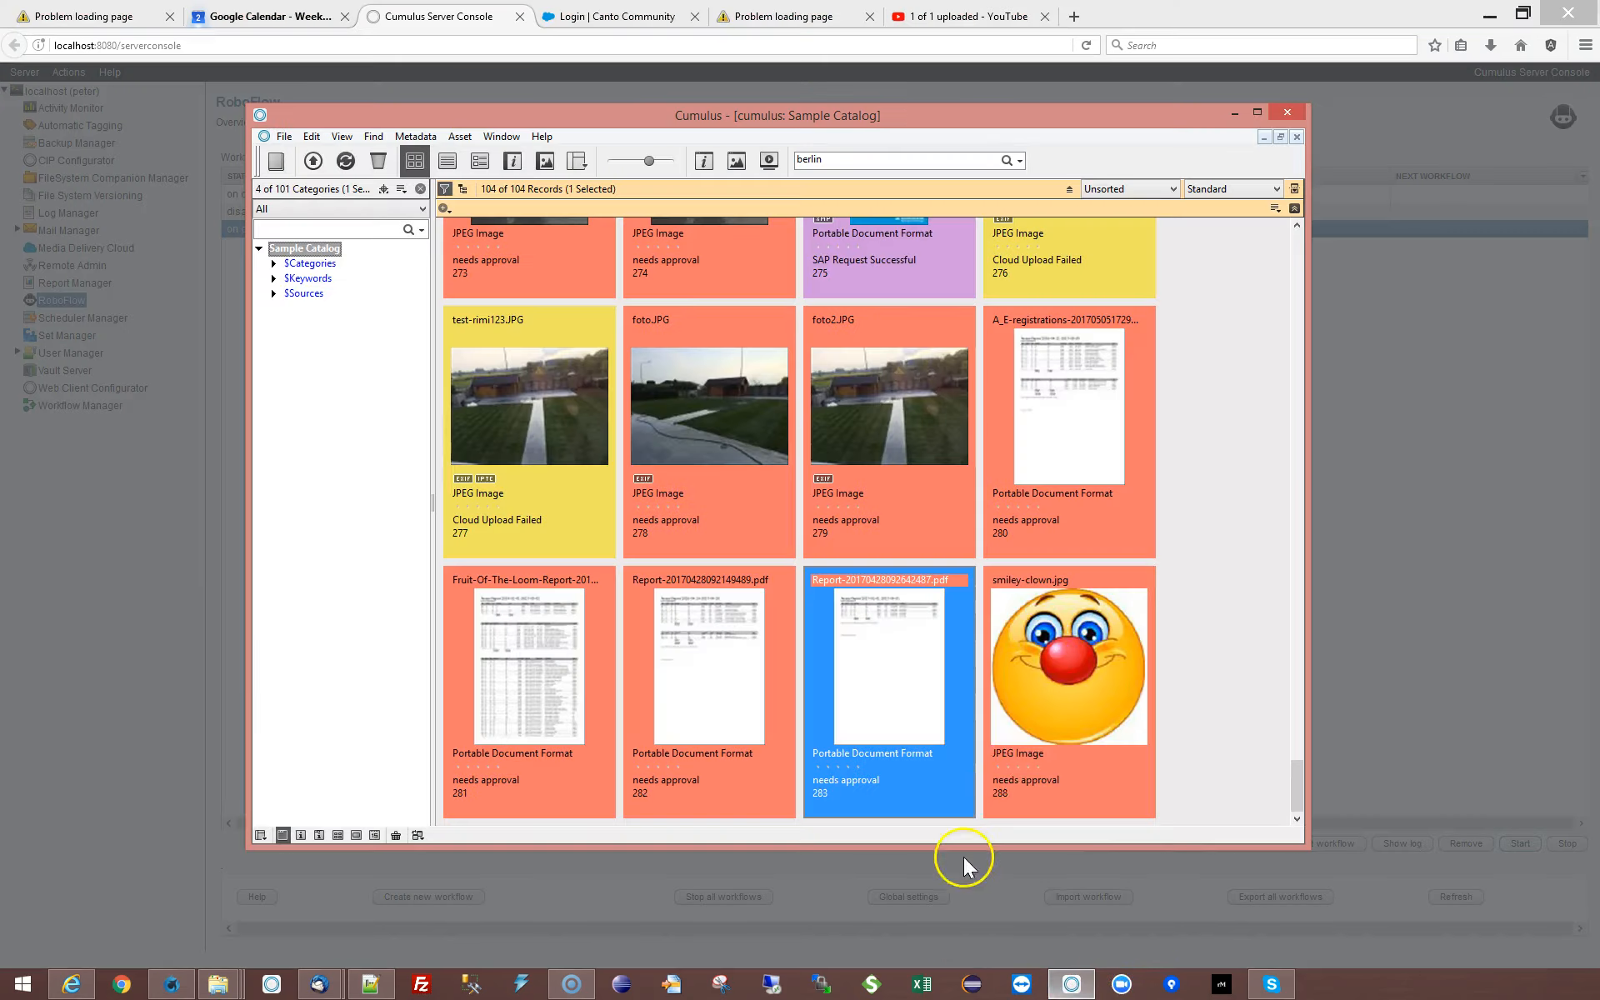
drag(1297, 753, 1298, 773)
click(1087, 444)
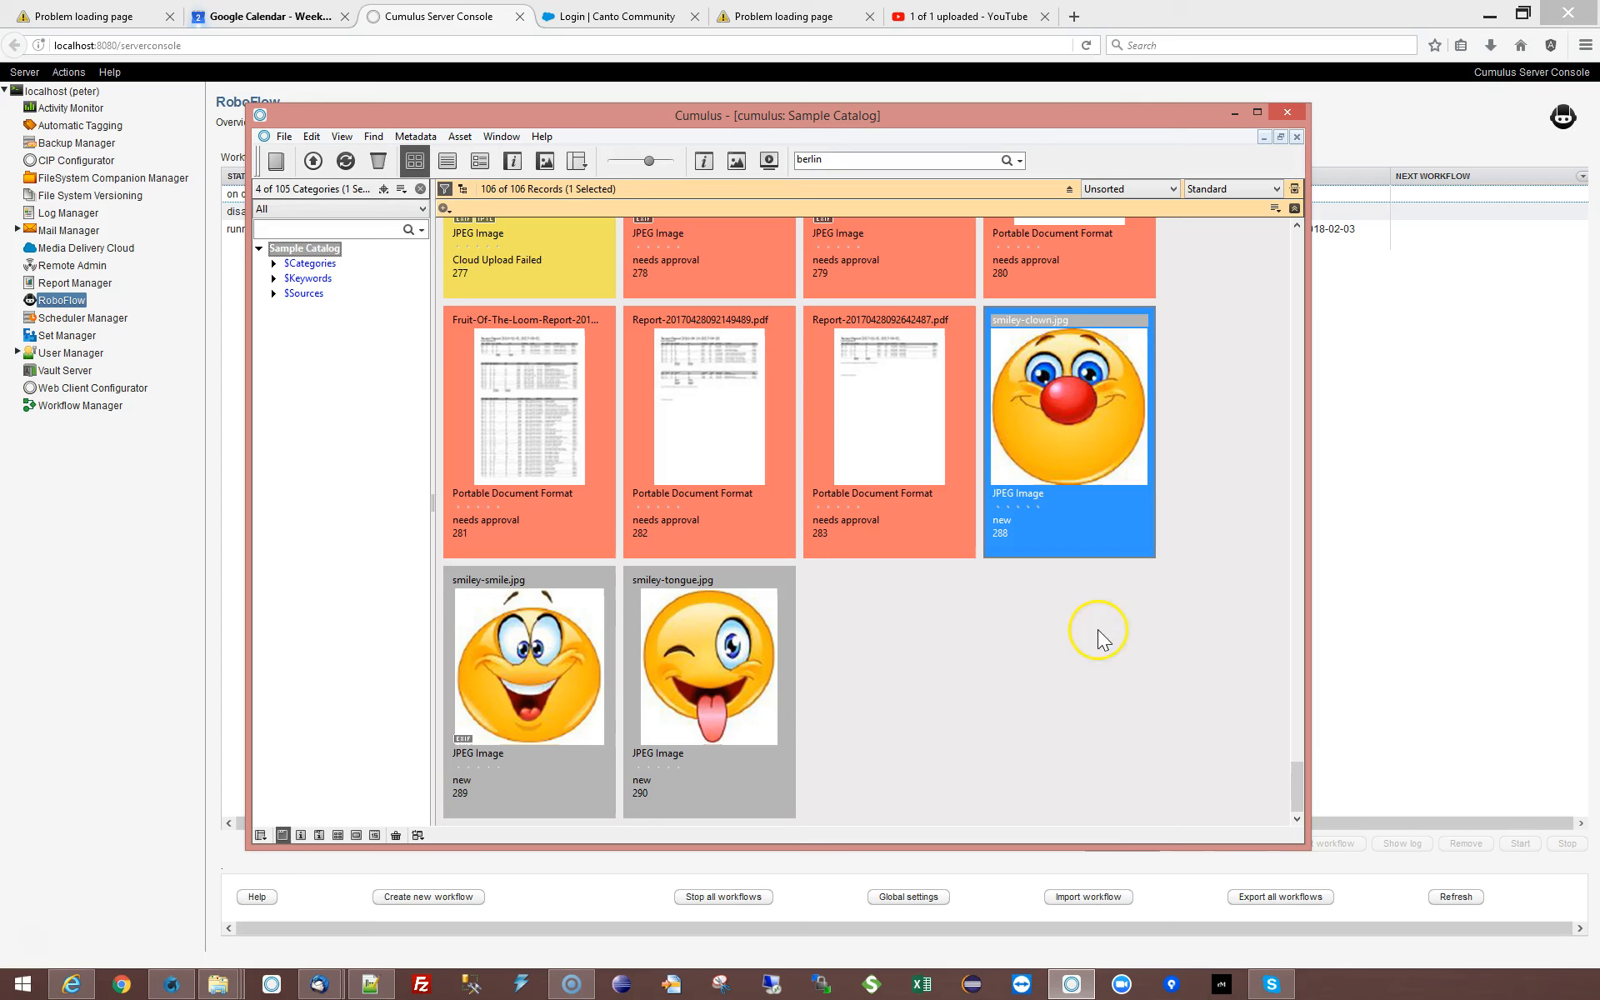
Switch to the FTP-hotfolder in File Explorer and check its clown, clown/red and tongue subfolders for remaining files.
click(233, 987)
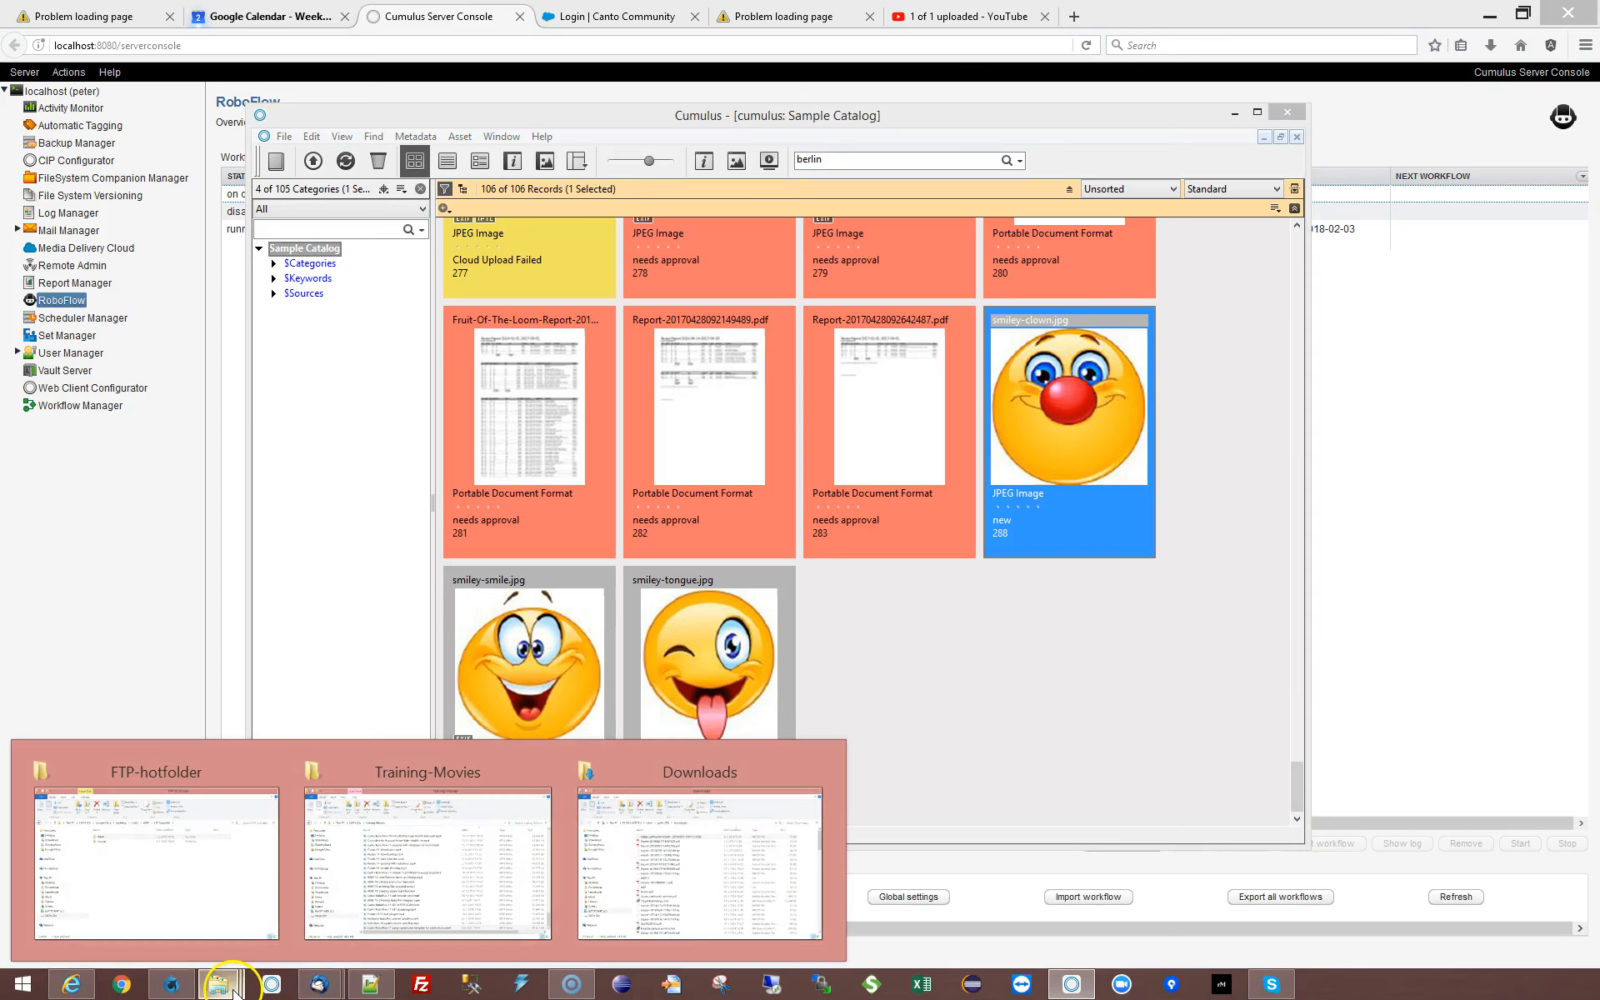
click(203, 881)
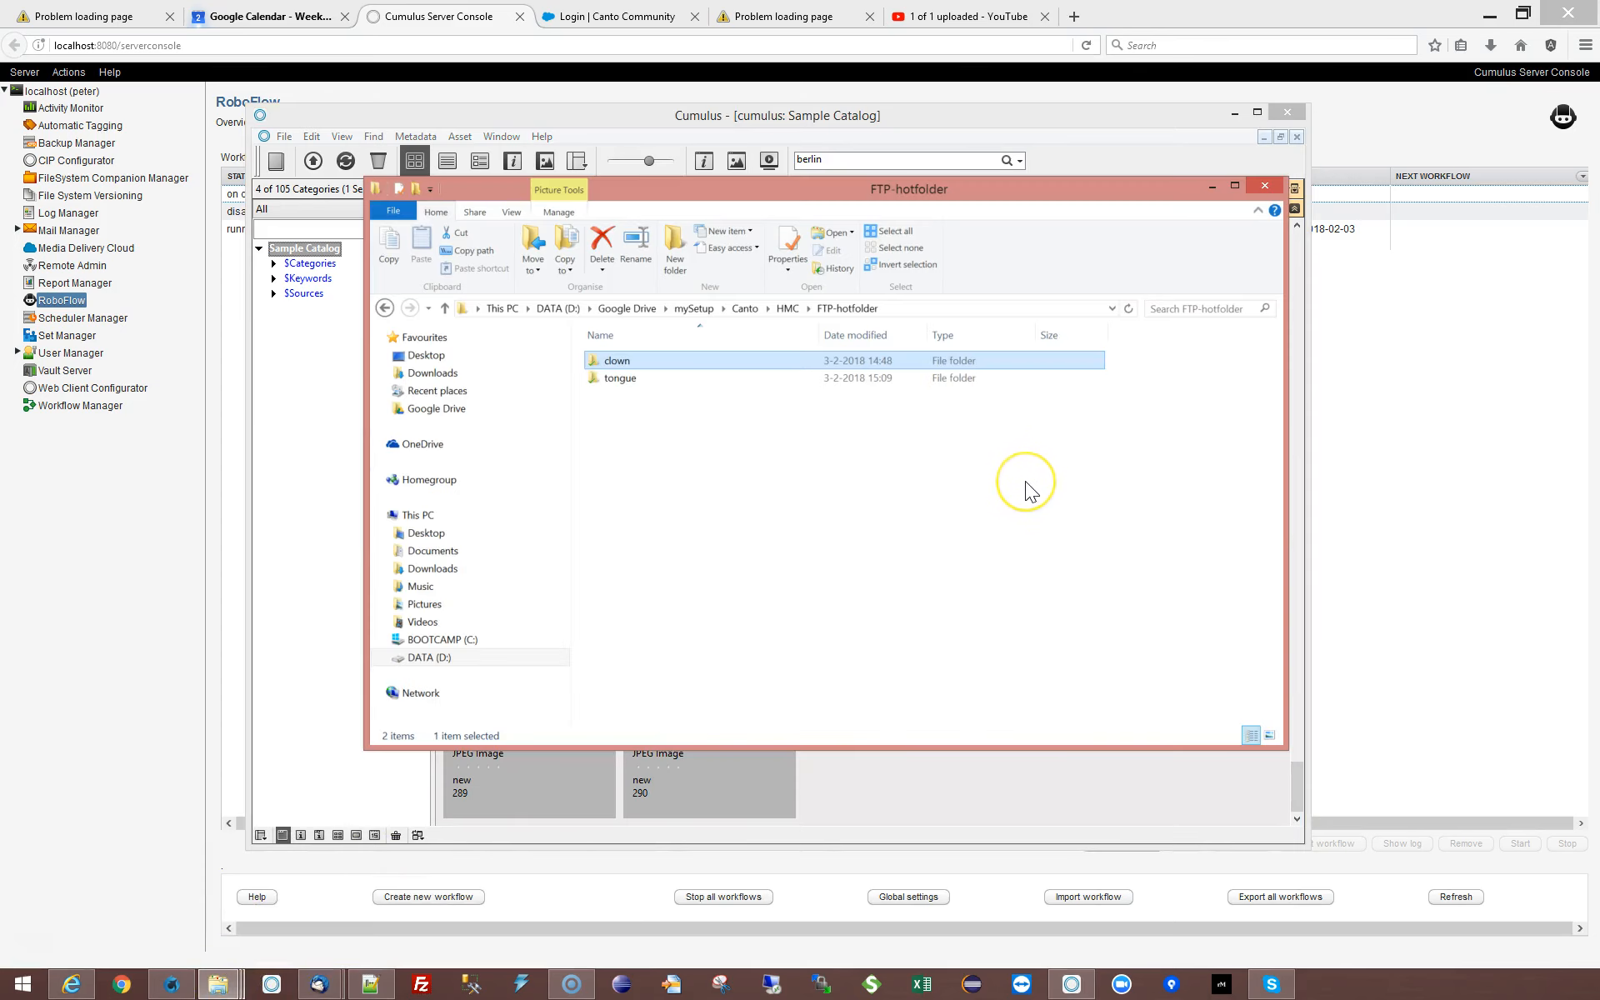
drag(938, 432, 627, 387)
double_click(627, 382)
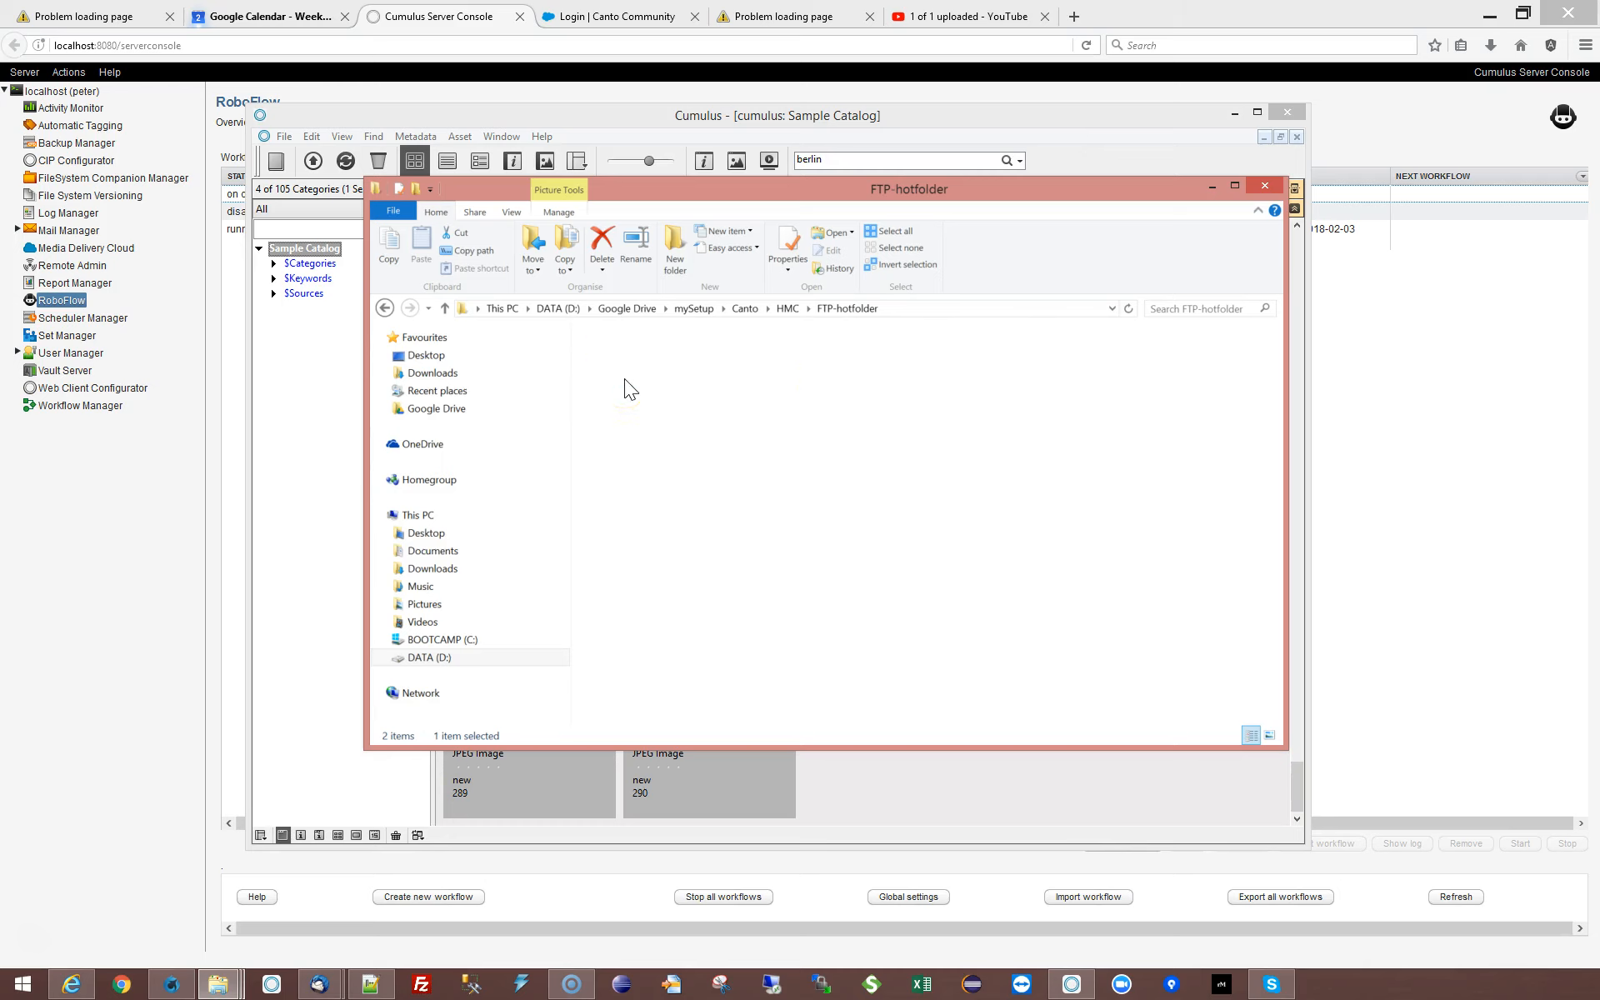
click(845, 309)
double_click(617, 360)
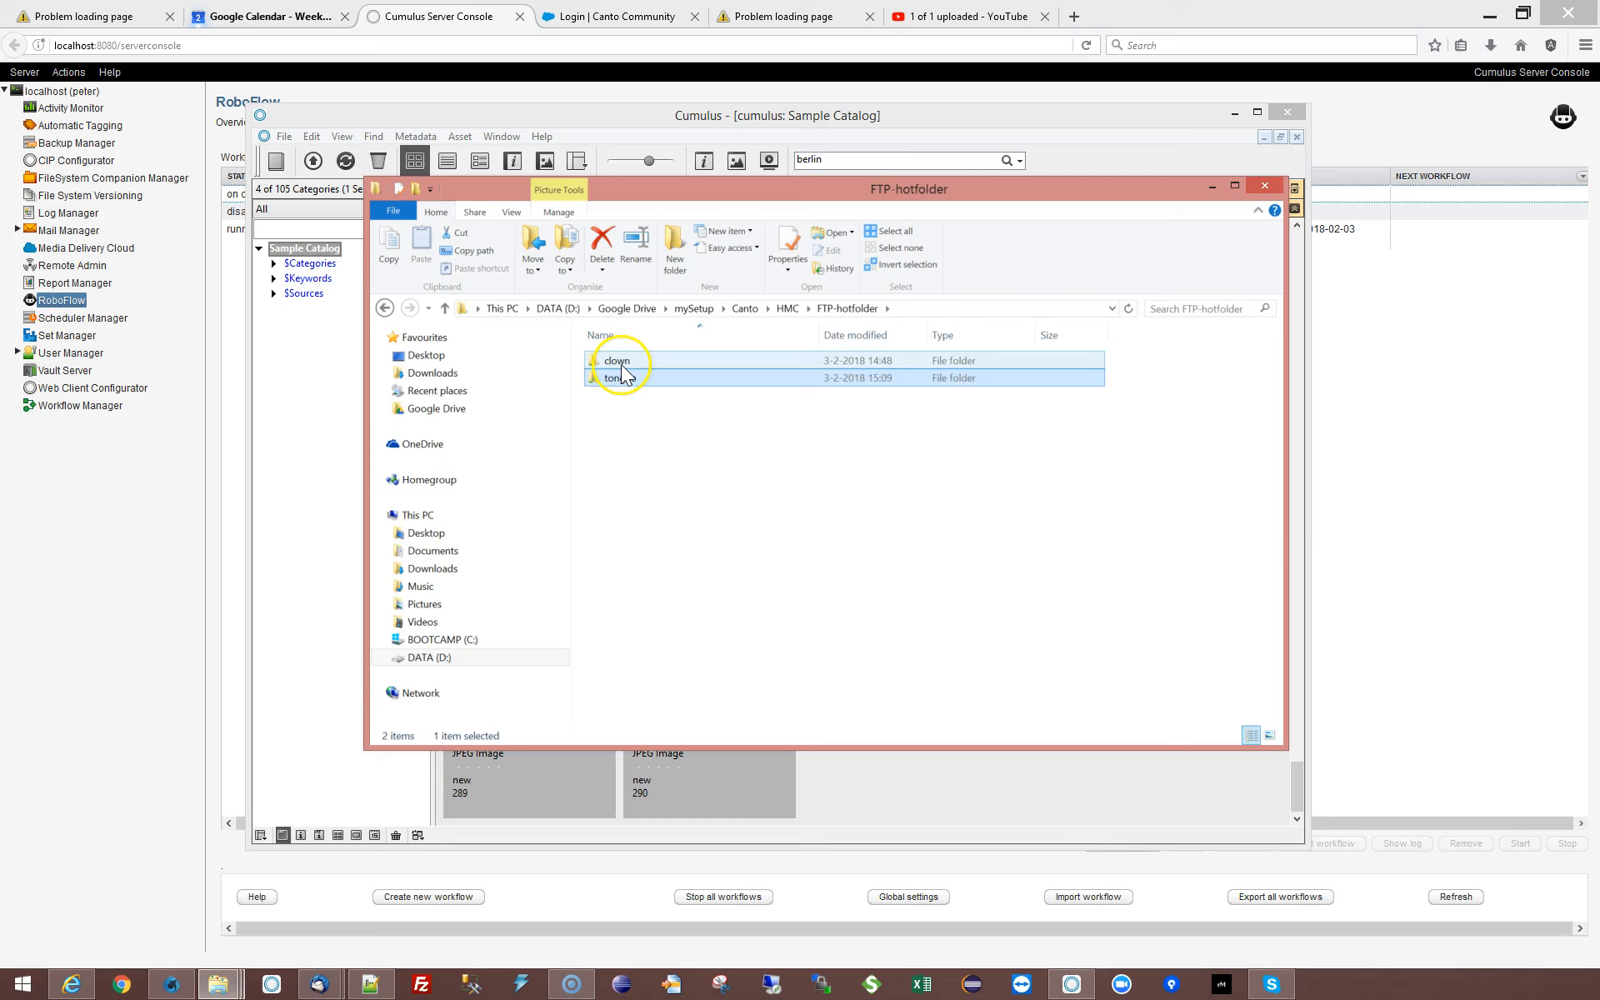
double_click(630, 364)
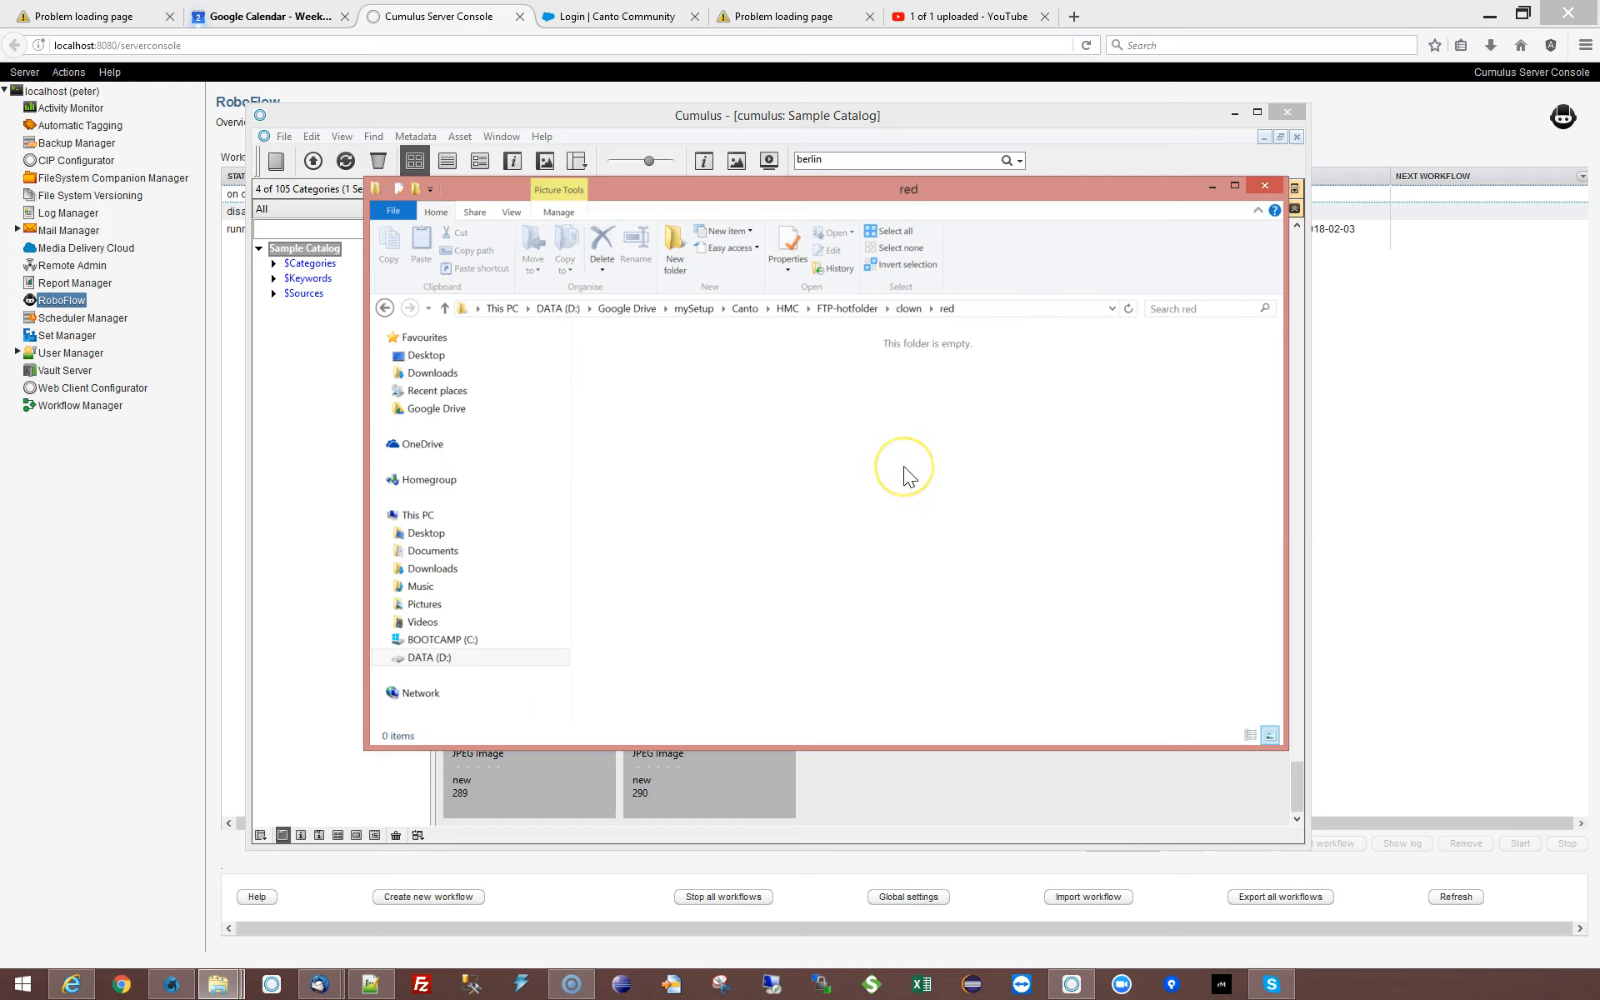
click(837, 310)
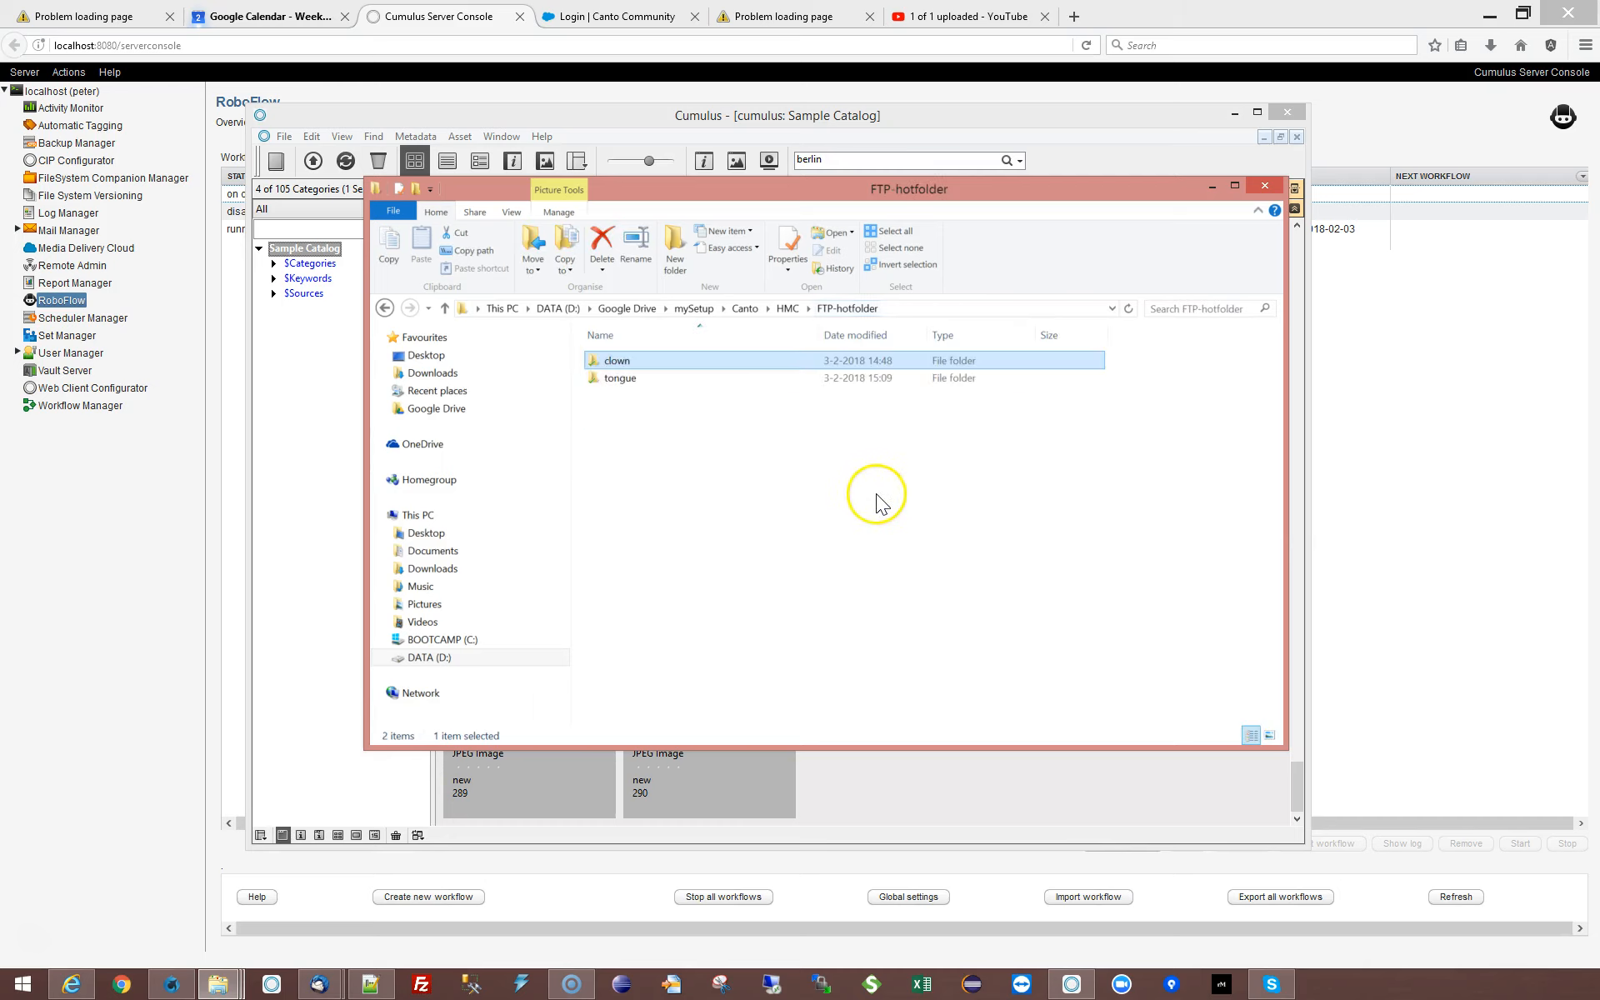
double_click(629, 381)
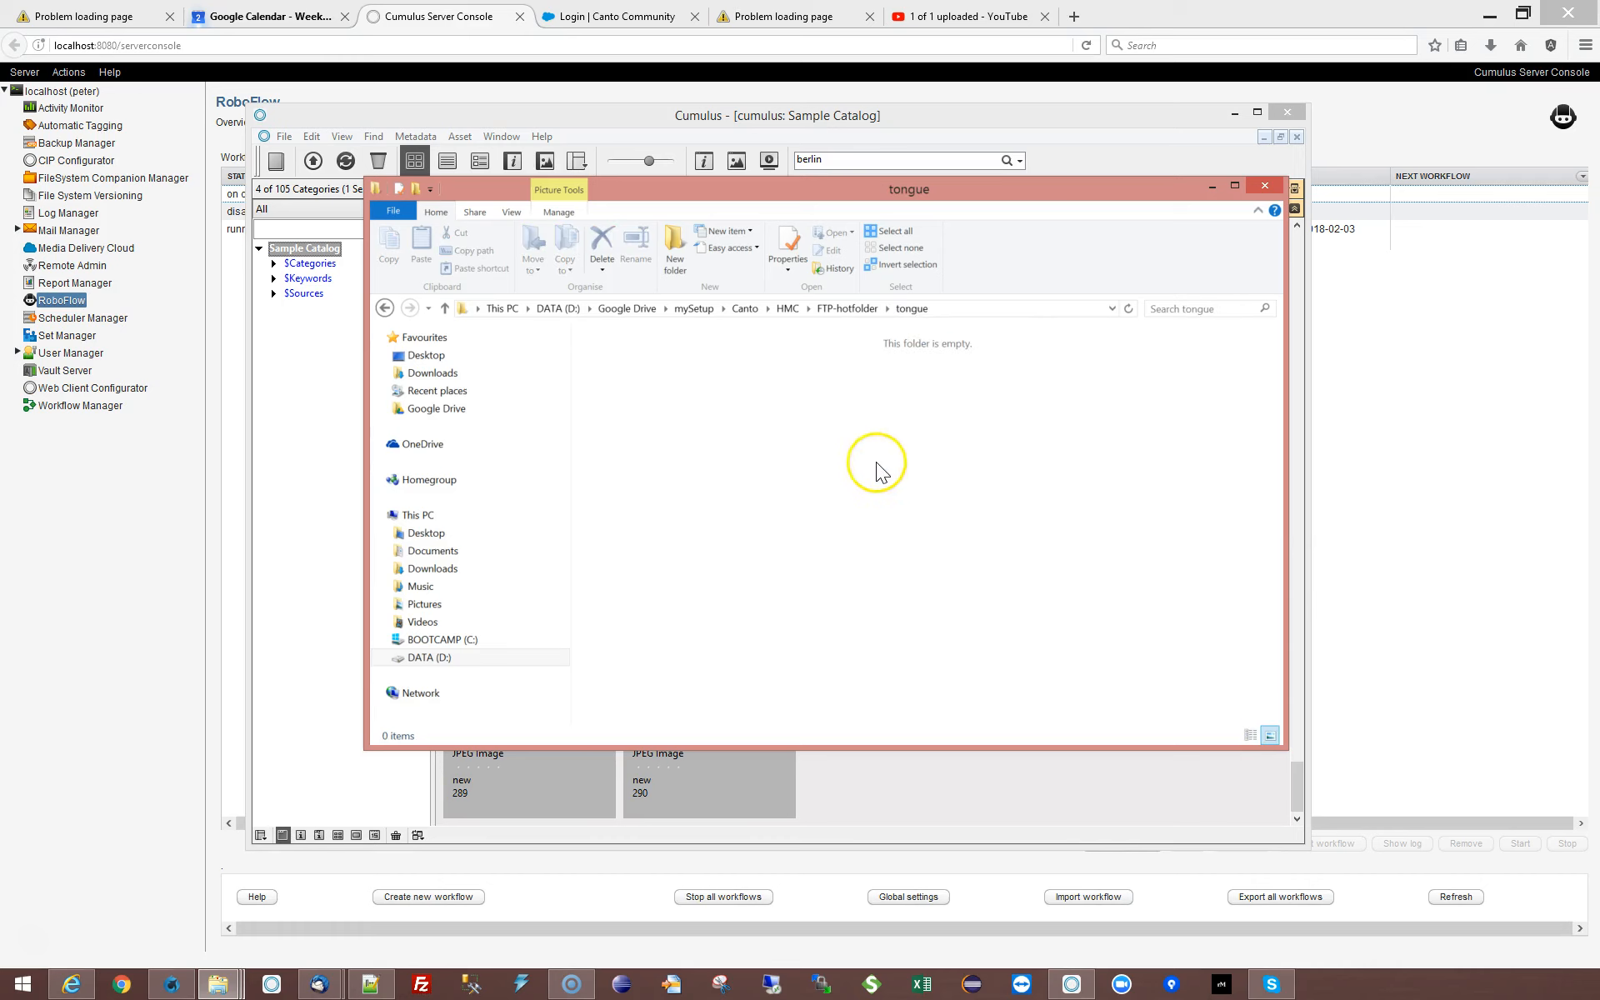
click(846, 315)
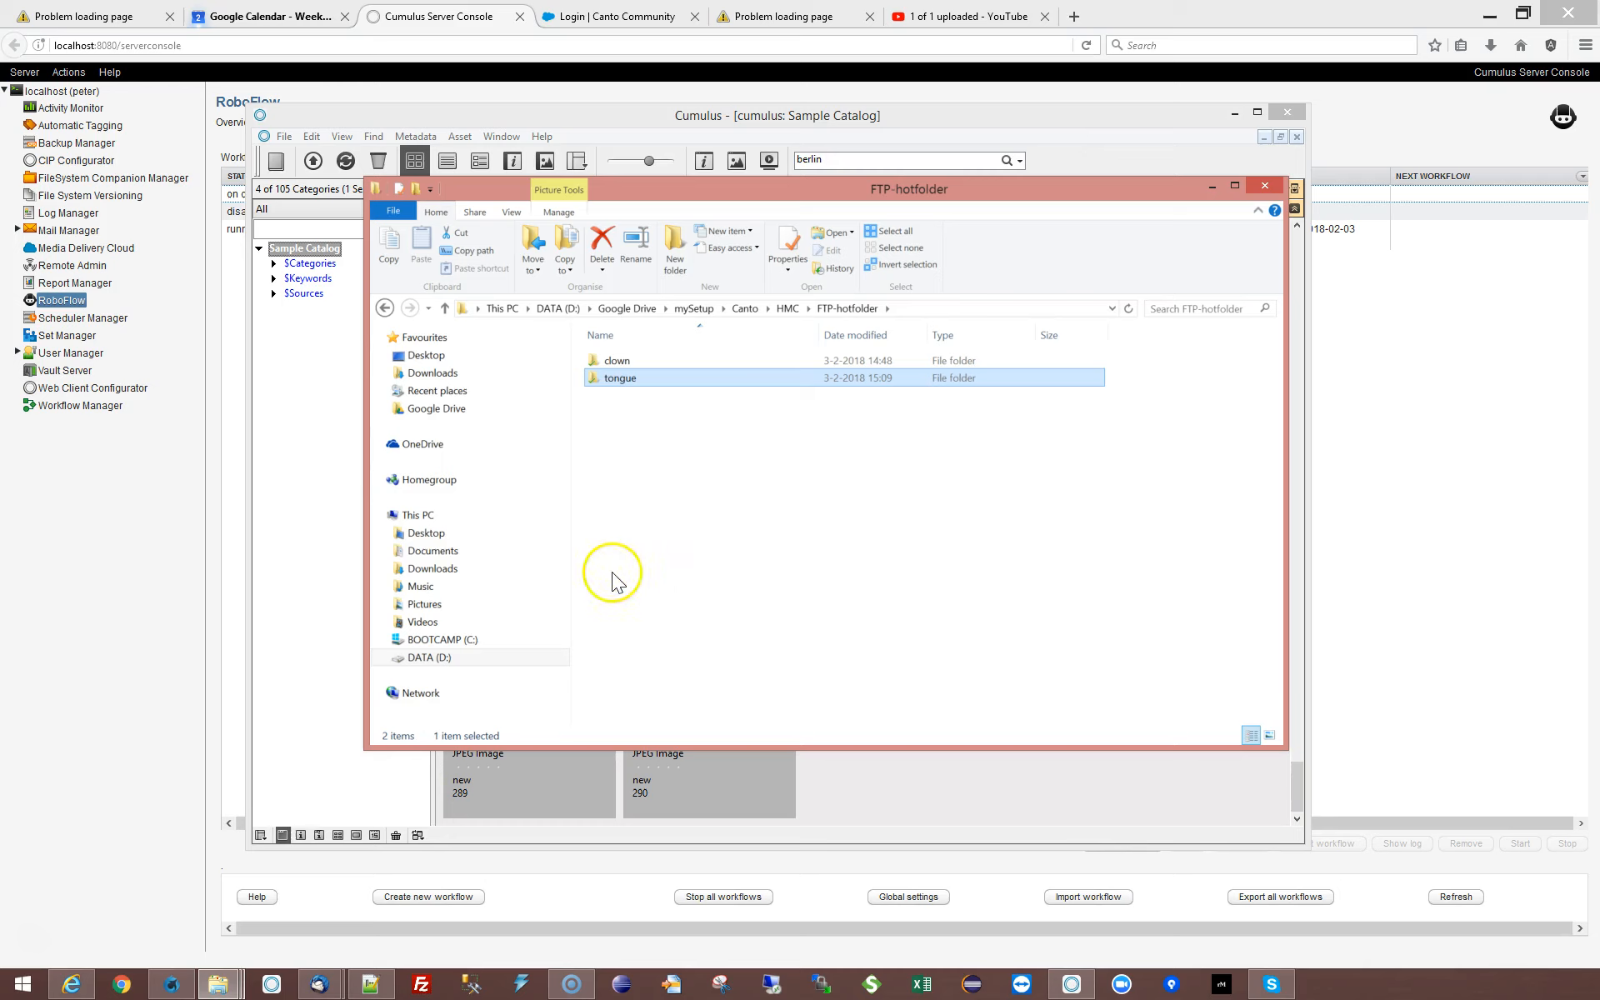
Return to the Cumulus client, view the asset information of smiley-clown.jpg and locate its my-clown category in the category tree.
click(1003, 807)
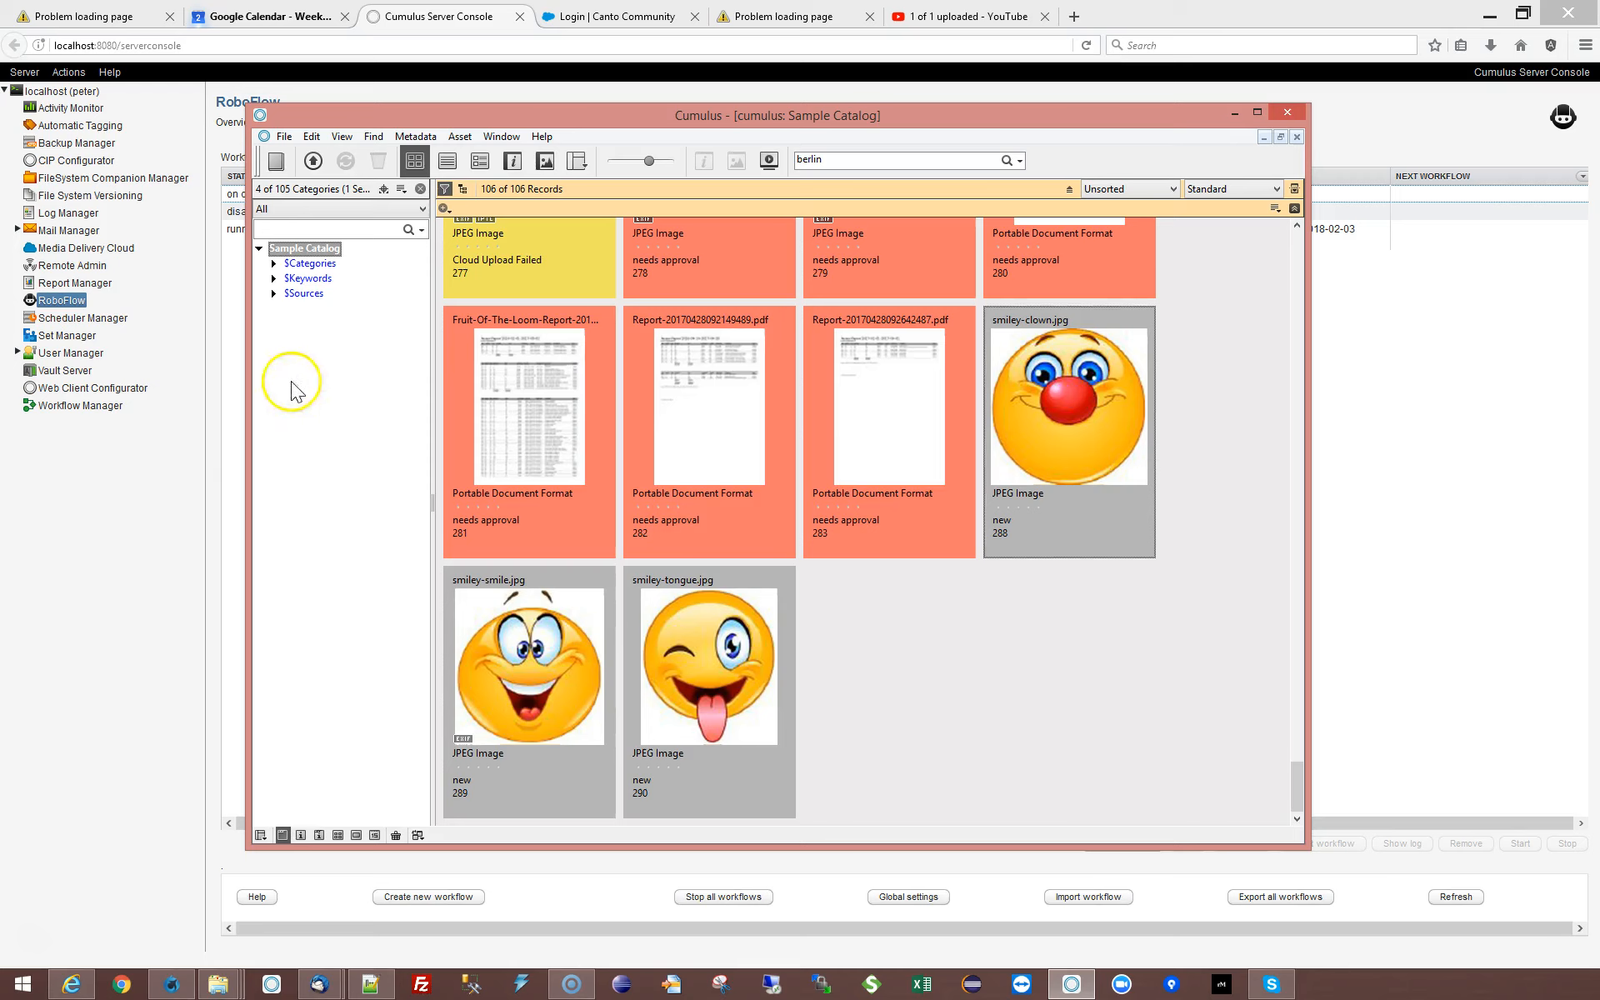
click(210, 442)
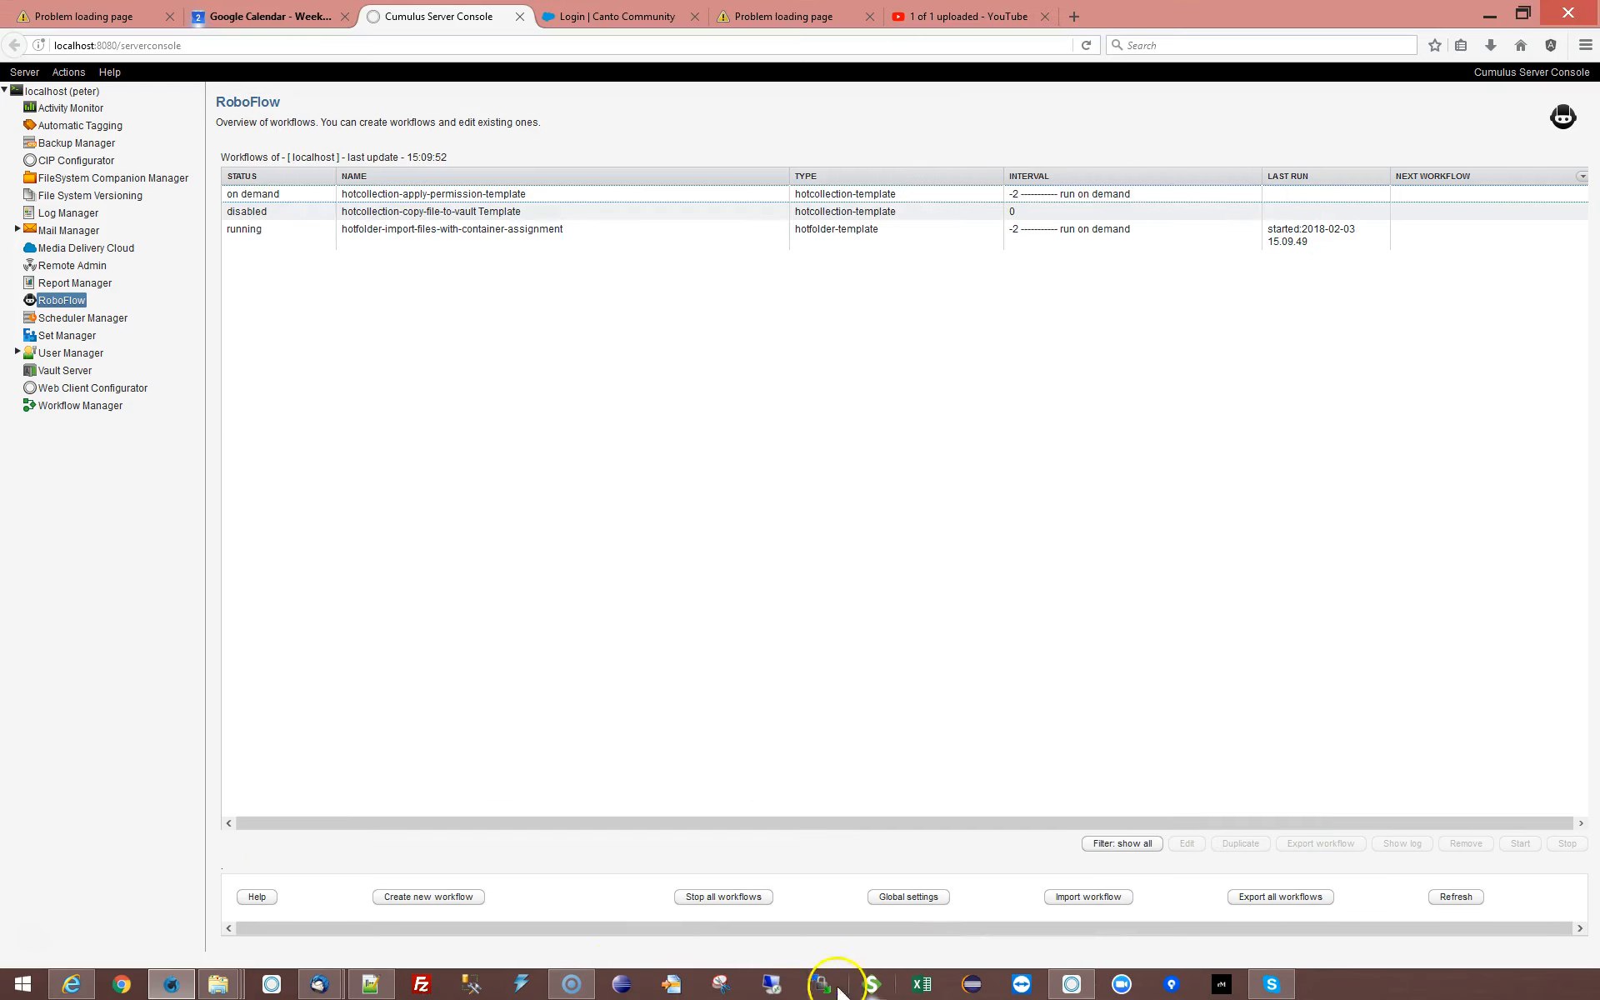
click(1070, 985)
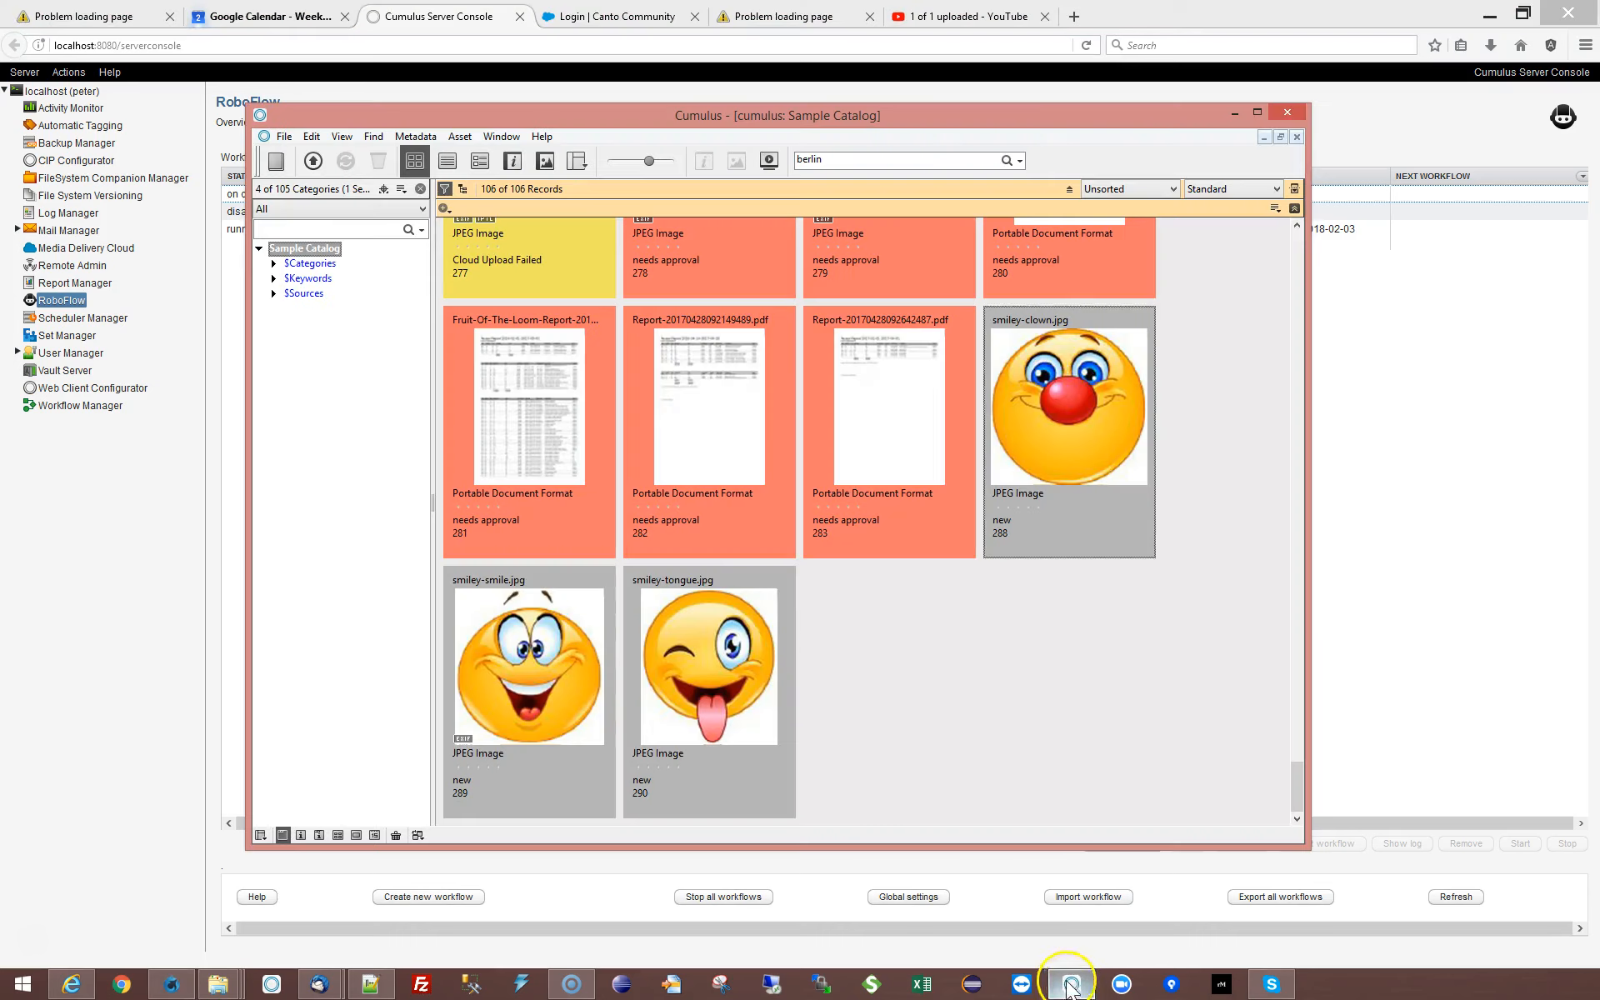
click(1048, 417)
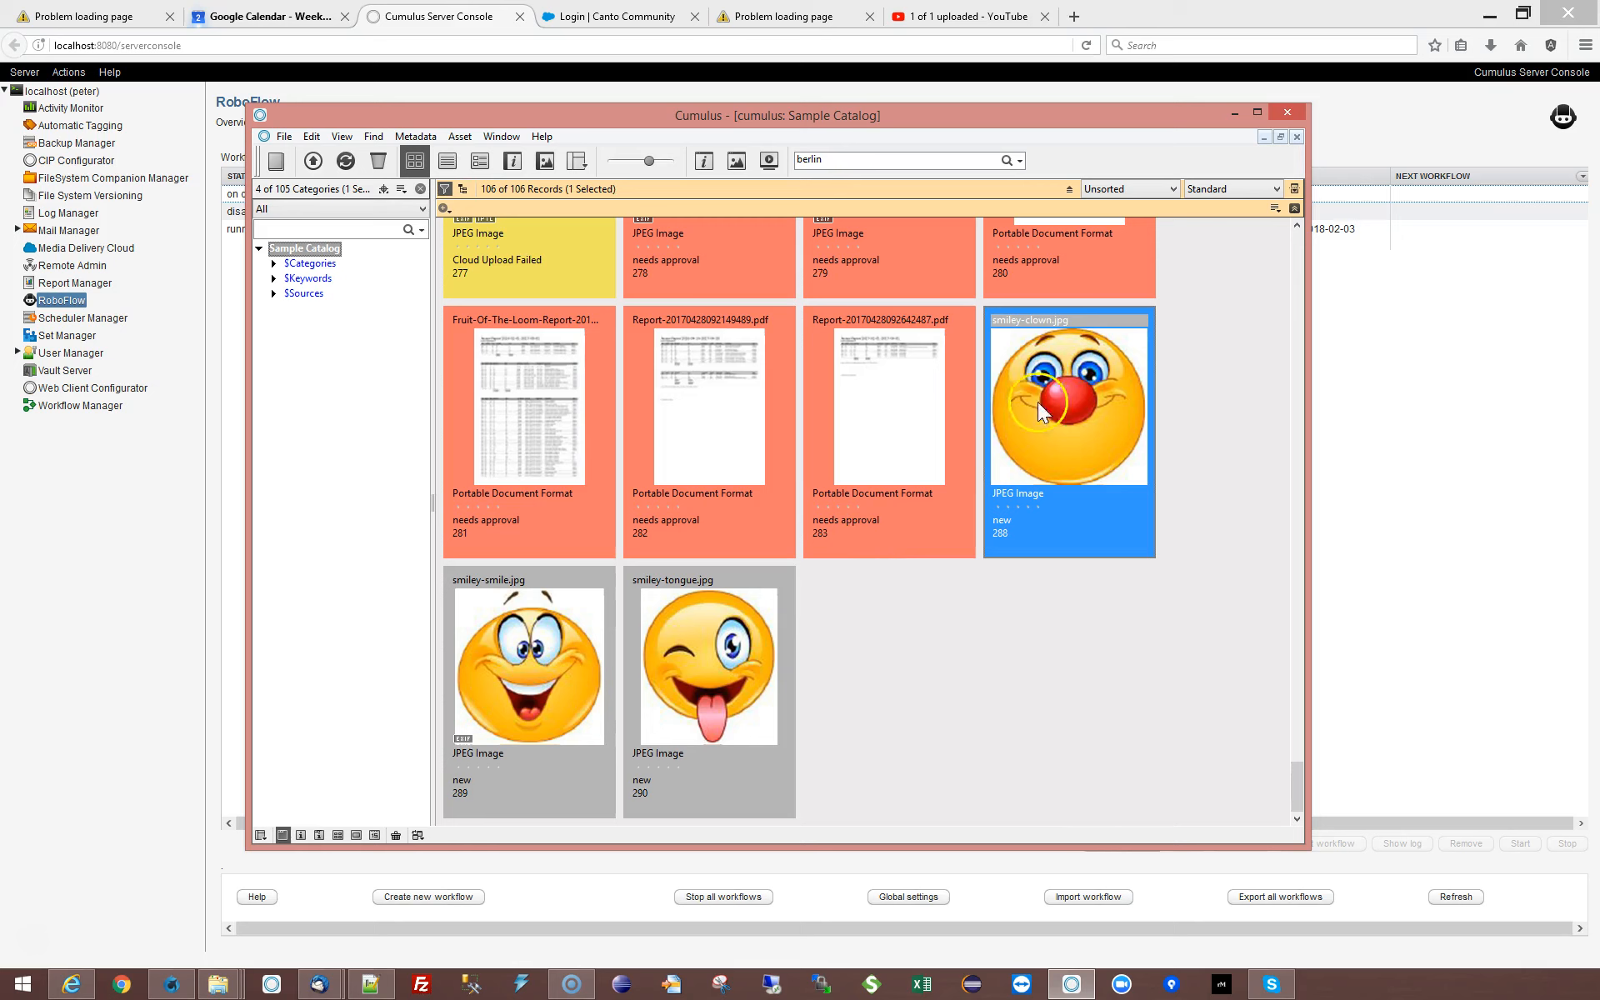
key(ctrl+i)
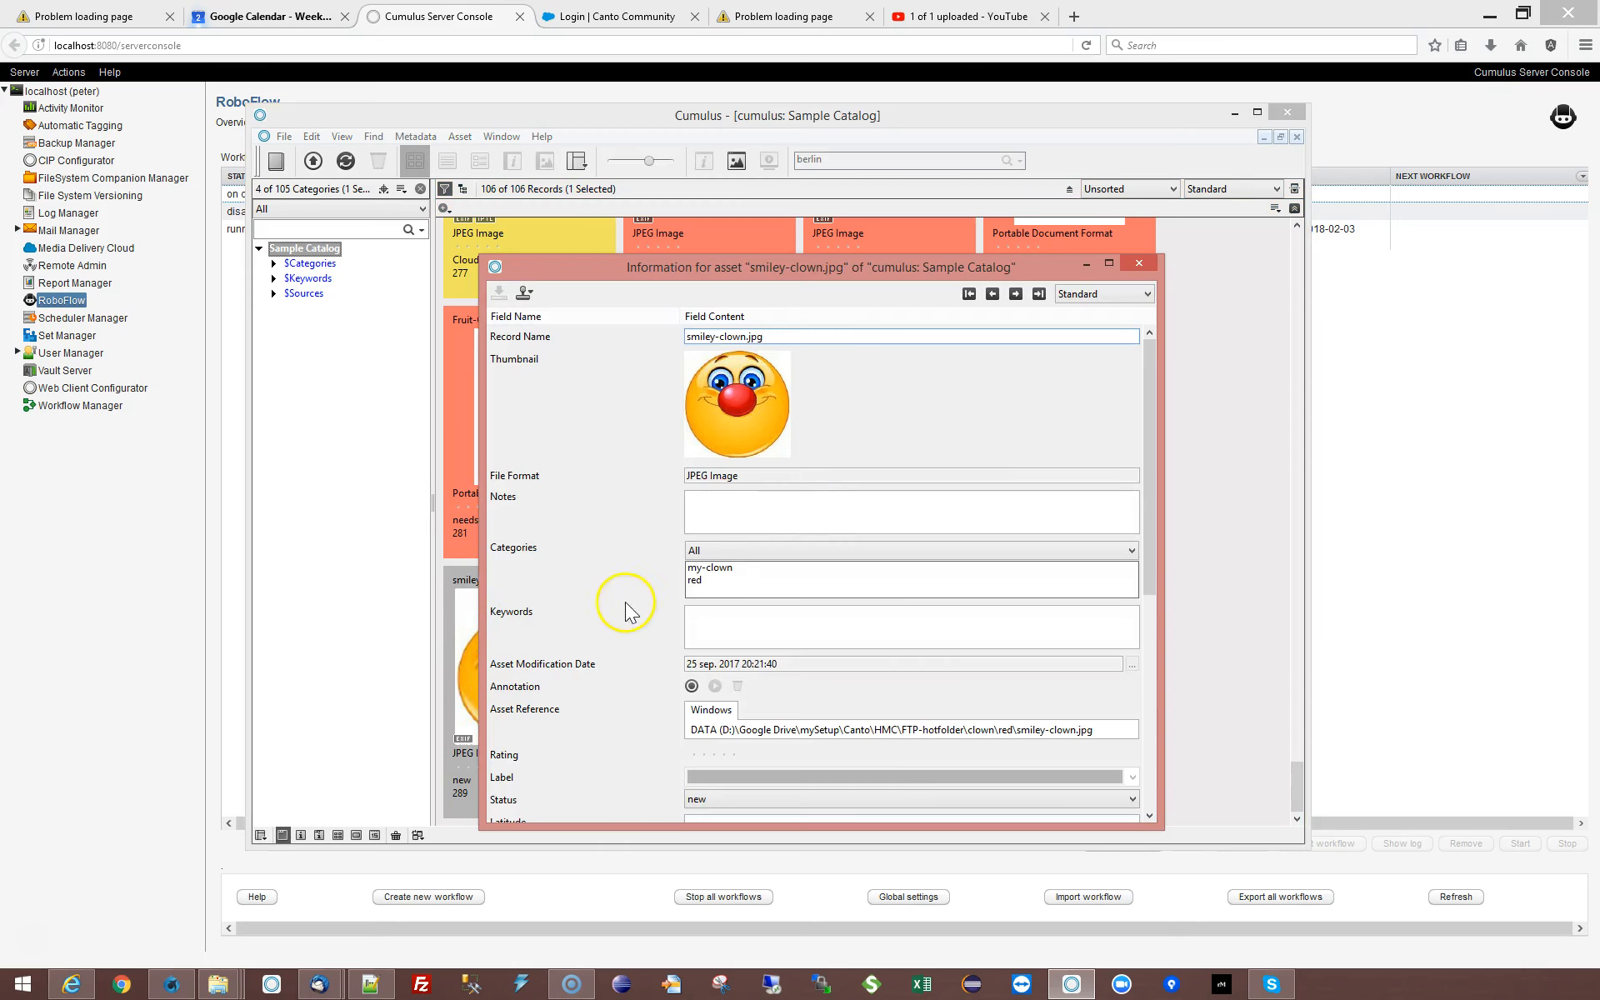
click(722, 568)
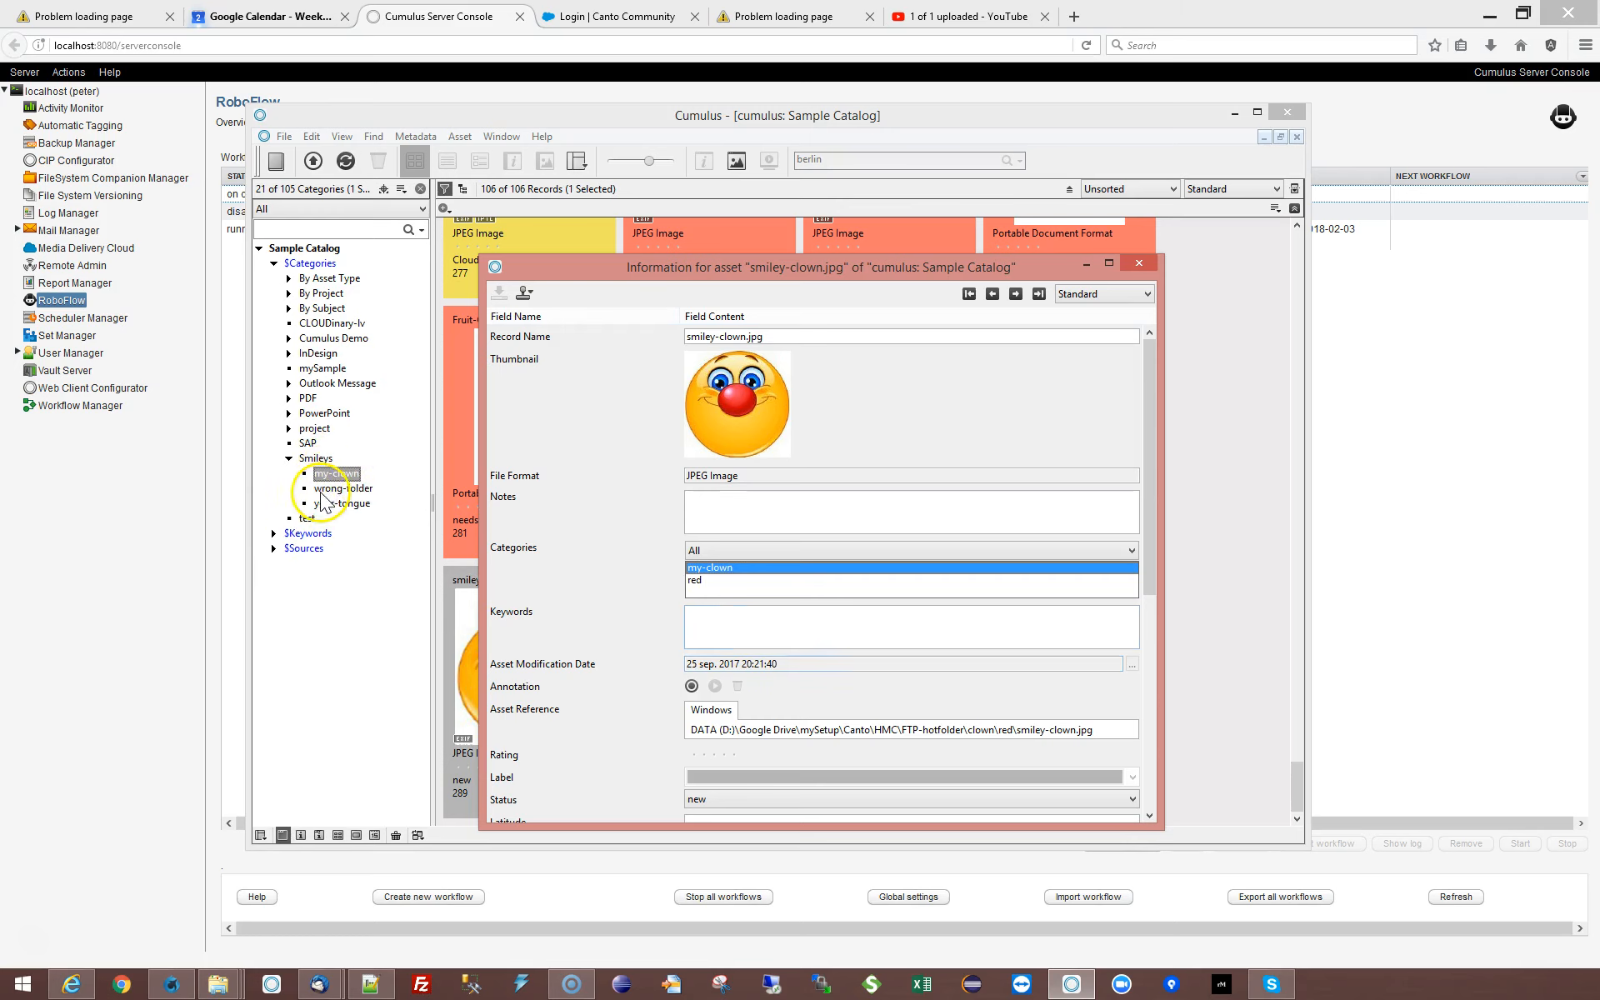
click(1137, 265)
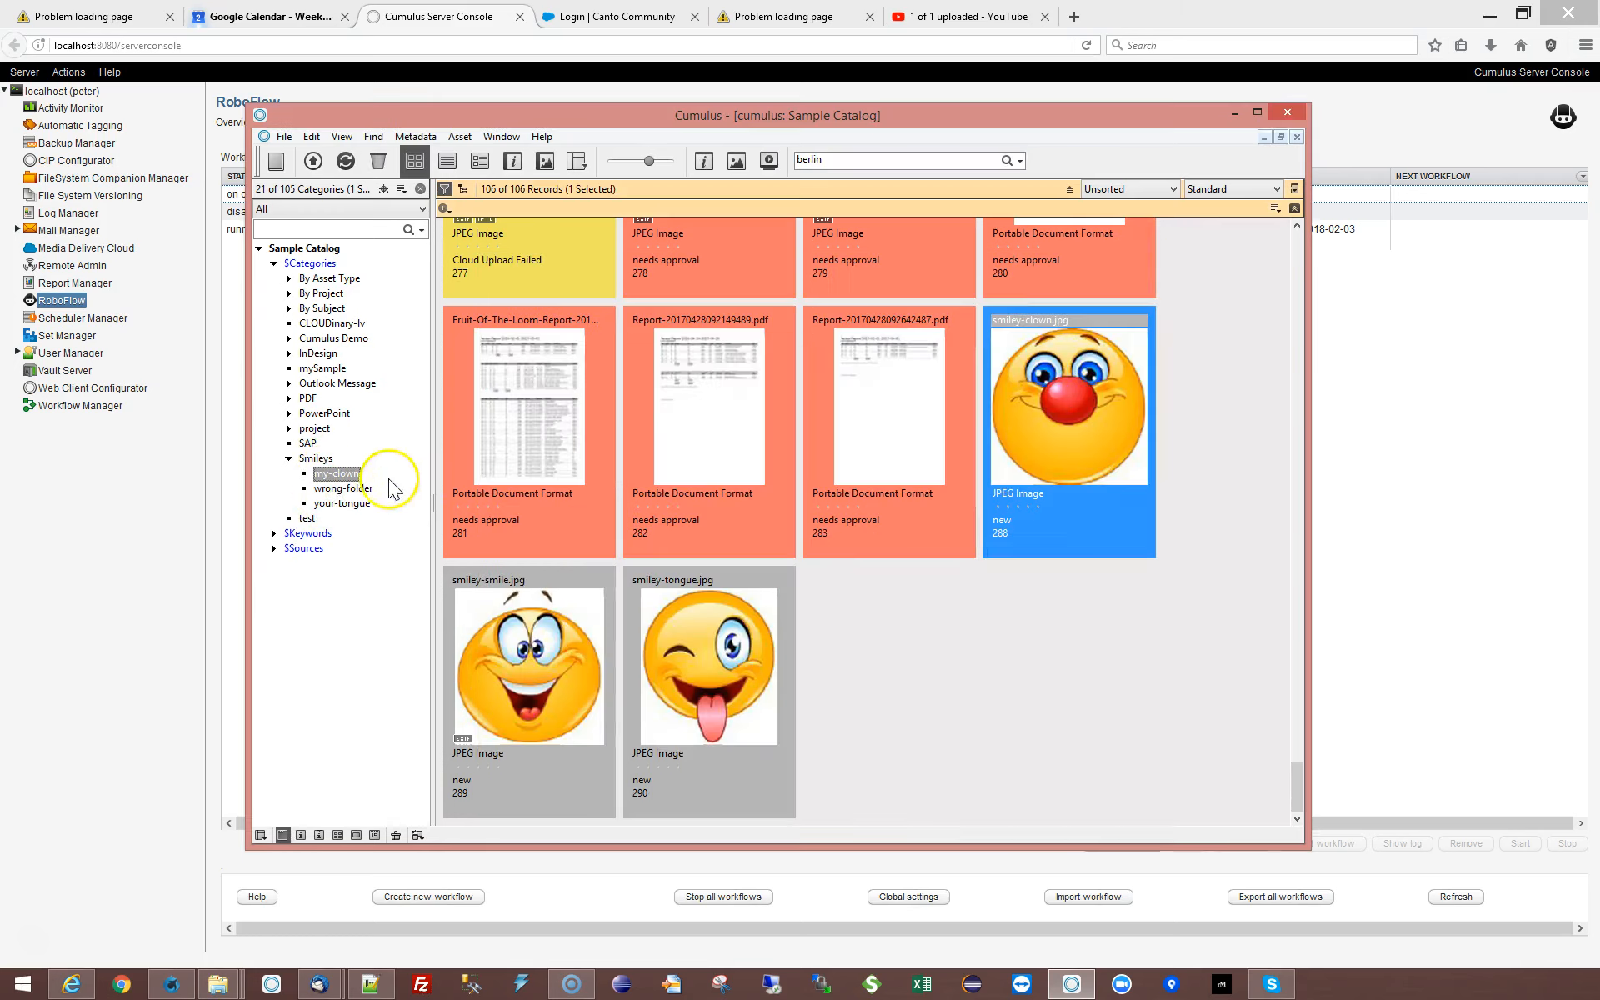
Show the records assigned to the wrong-folder and your-tongue categories under Smileys, and return to the Server Console.
click(338, 490)
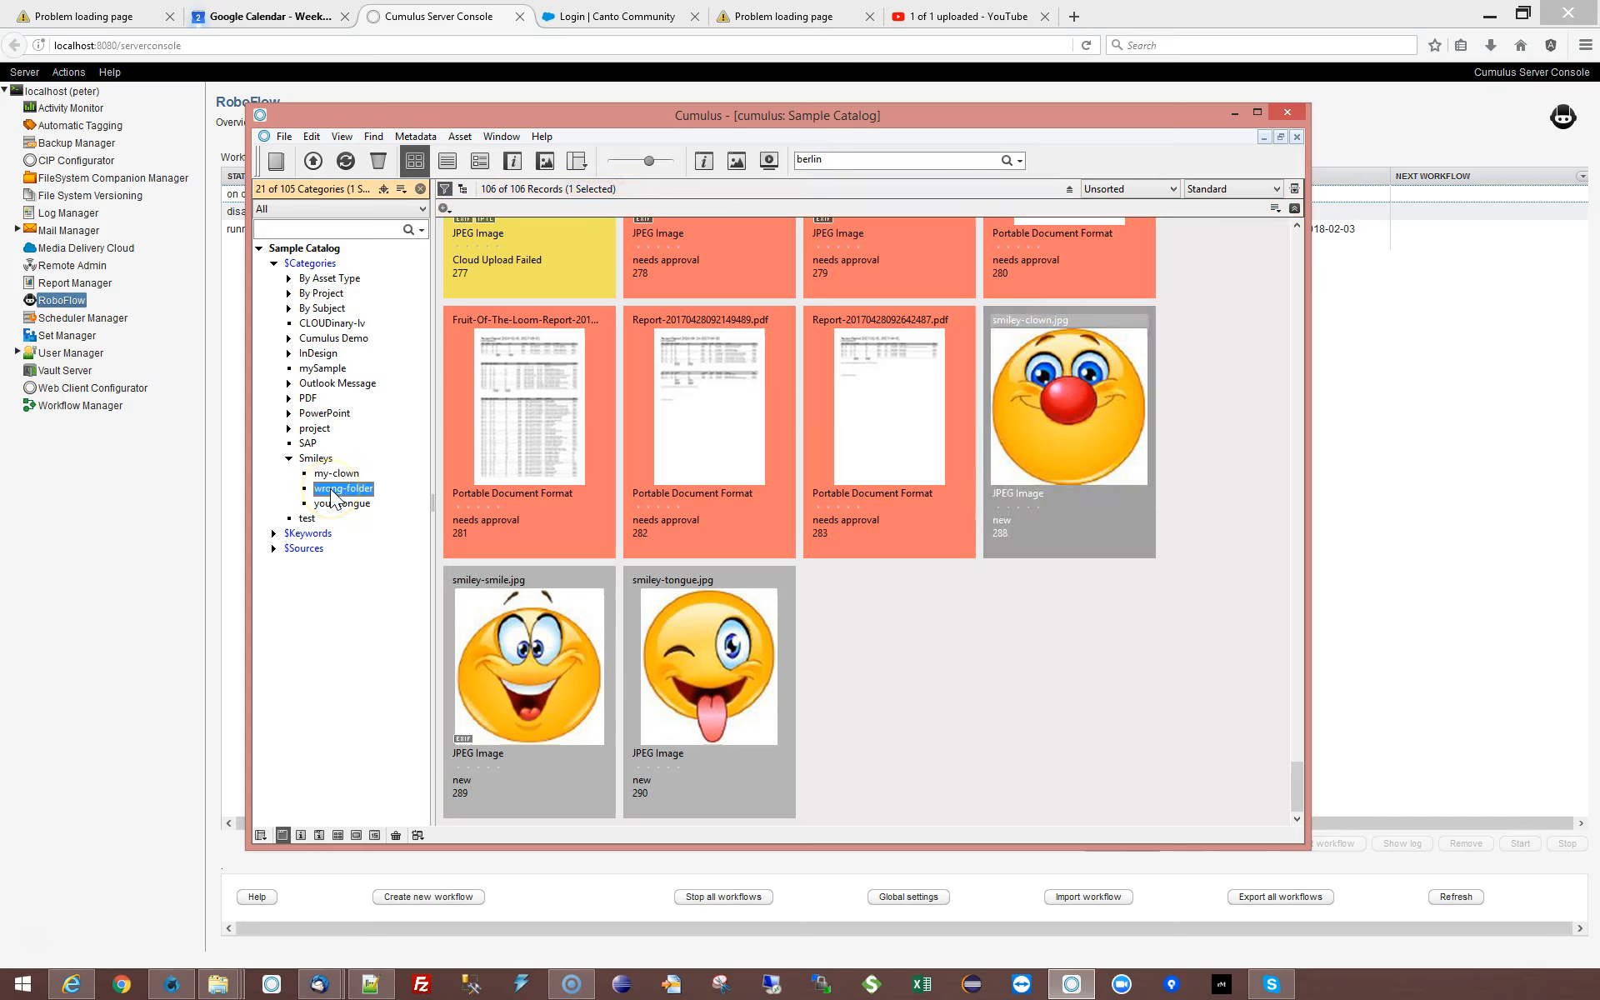
click(562, 327)
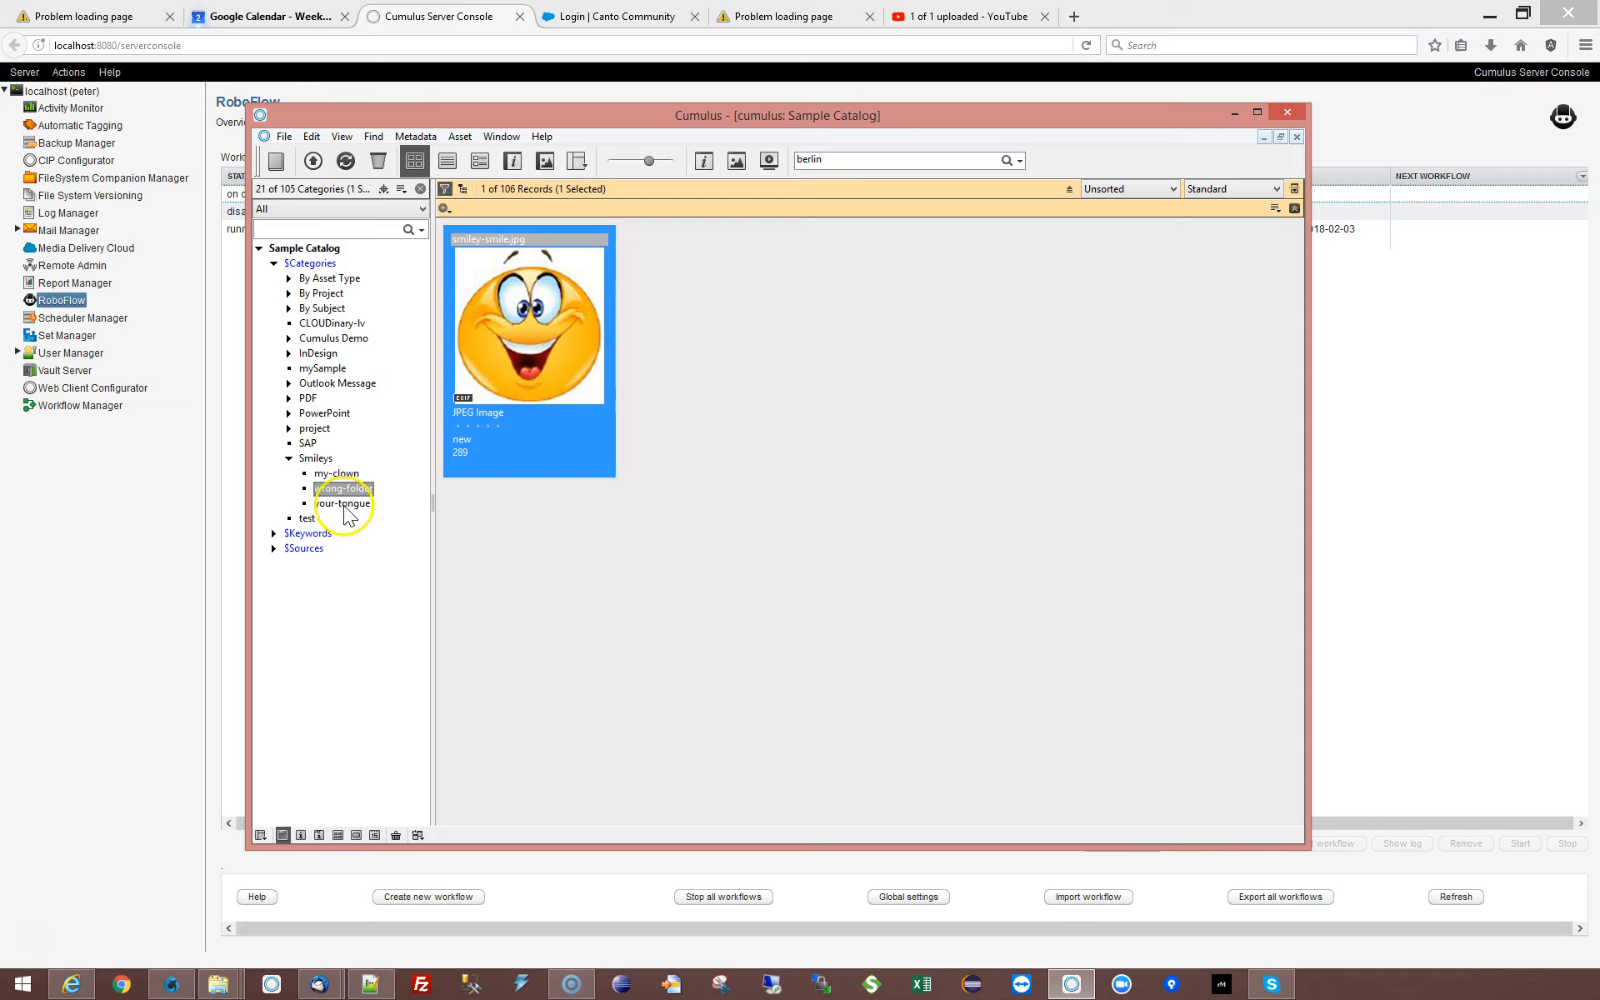
click(342, 492)
click(344, 507)
click(542, 334)
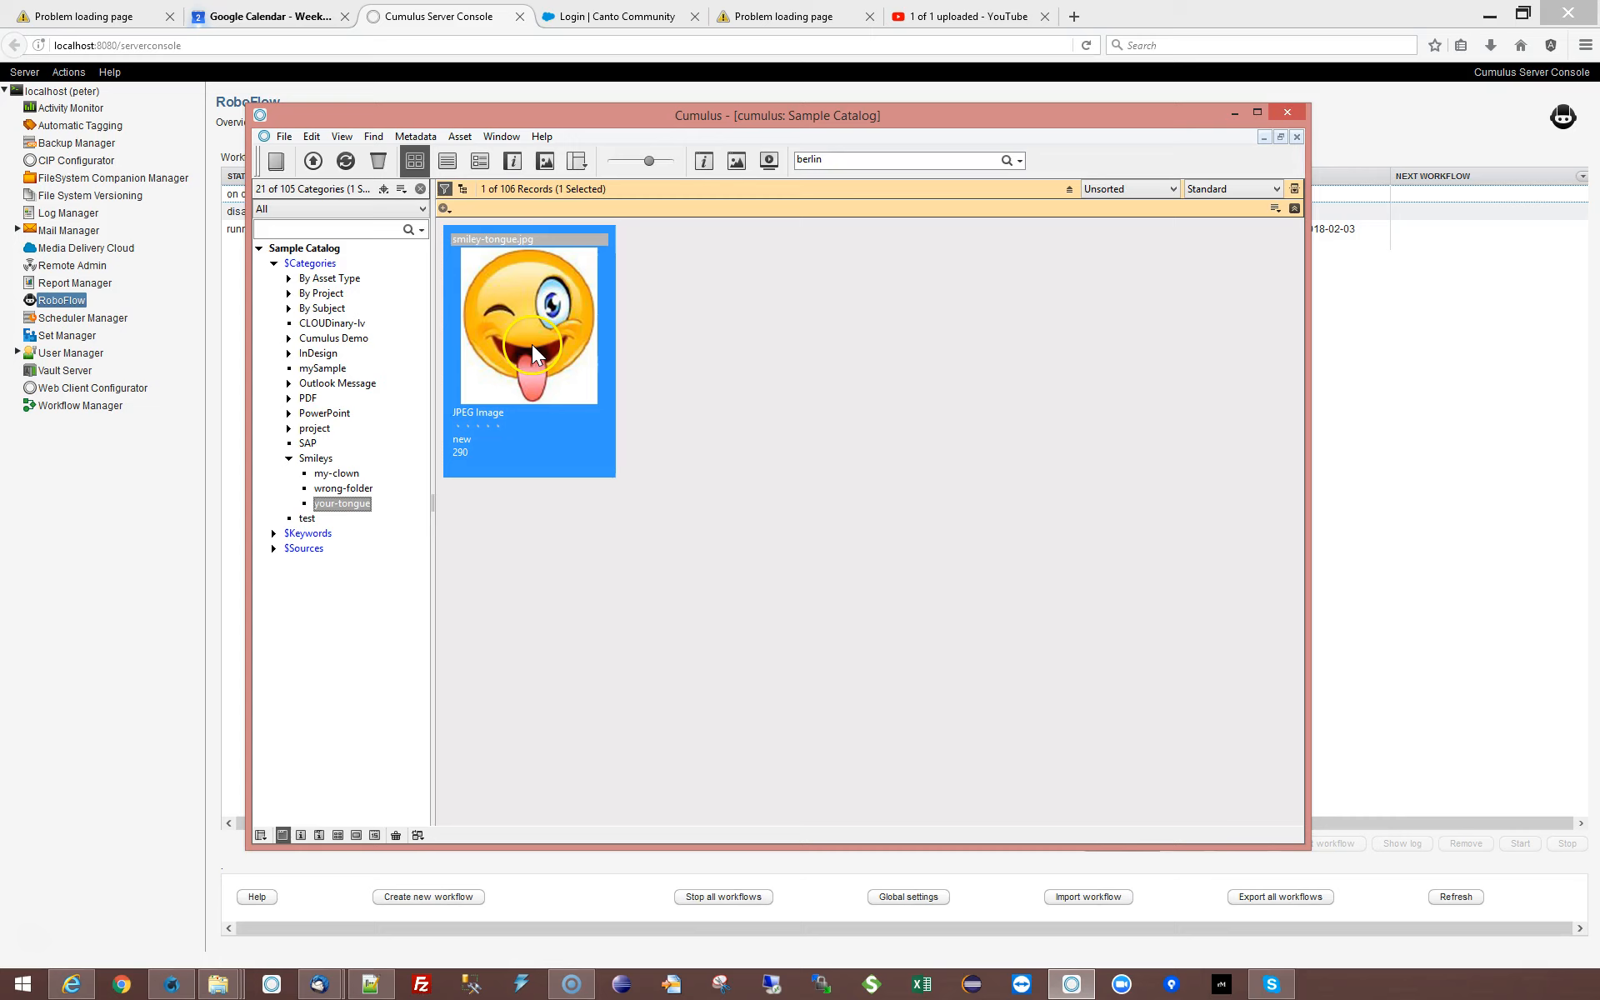
click(153, 523)
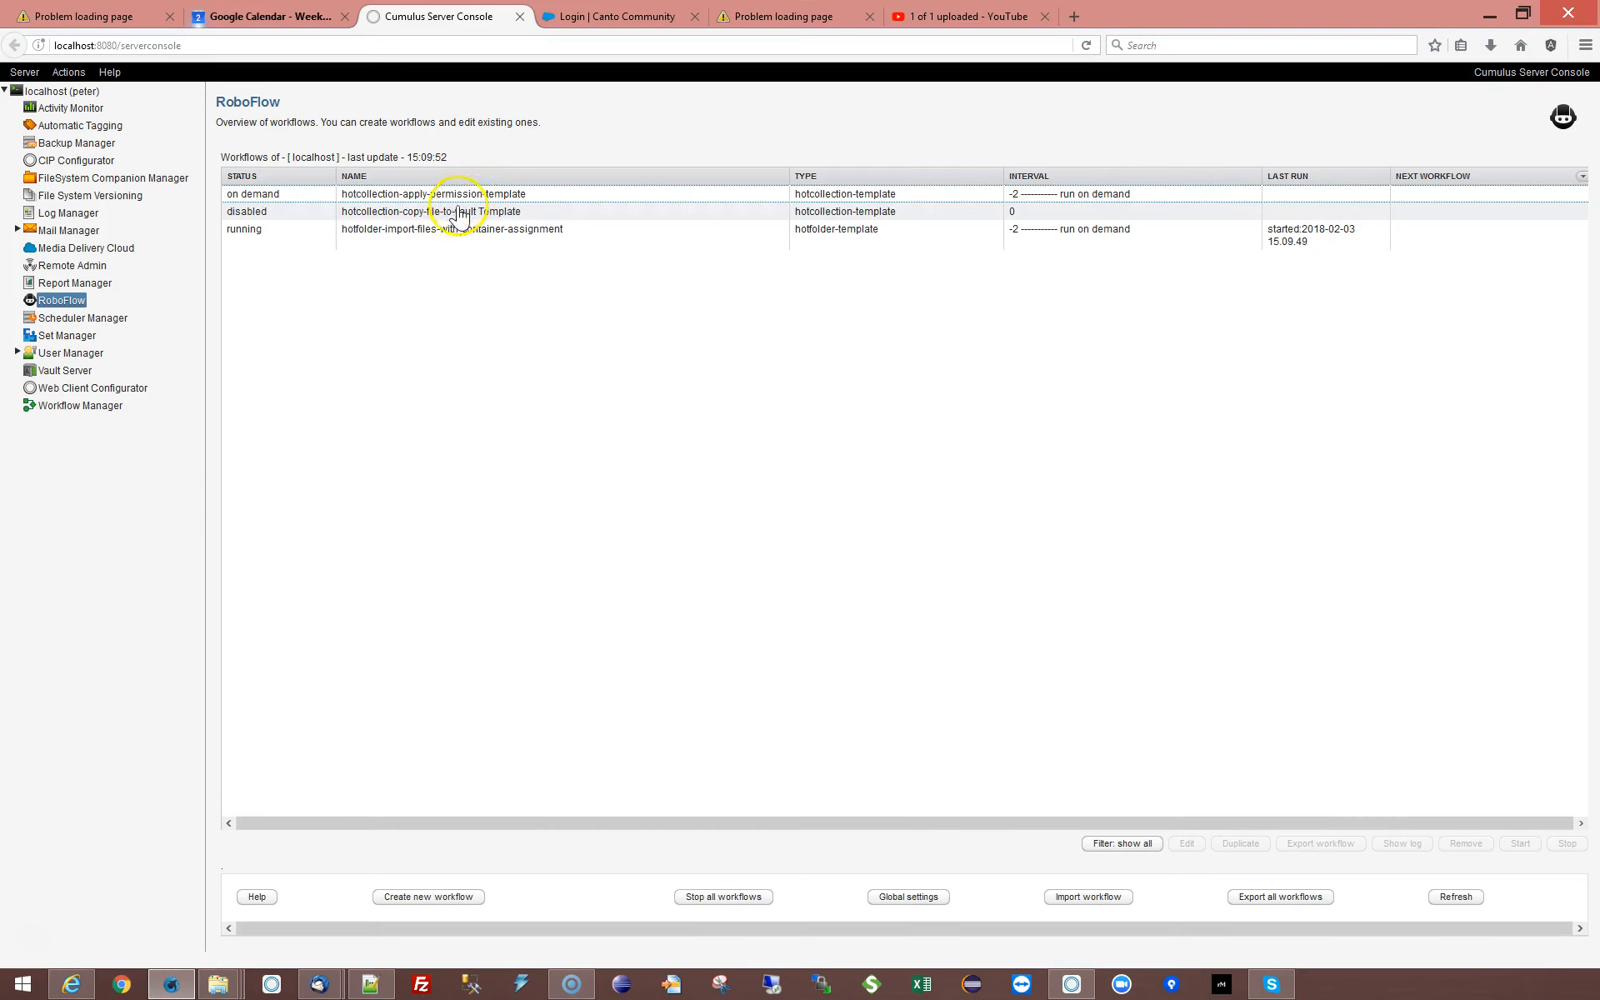
Open the log of the hotfolder-import-files-with-container-assignment workflow and examine the hotsubfolder entry logged for smiley-clown.jpg.
click(382, 237)
double_click(383, 237)
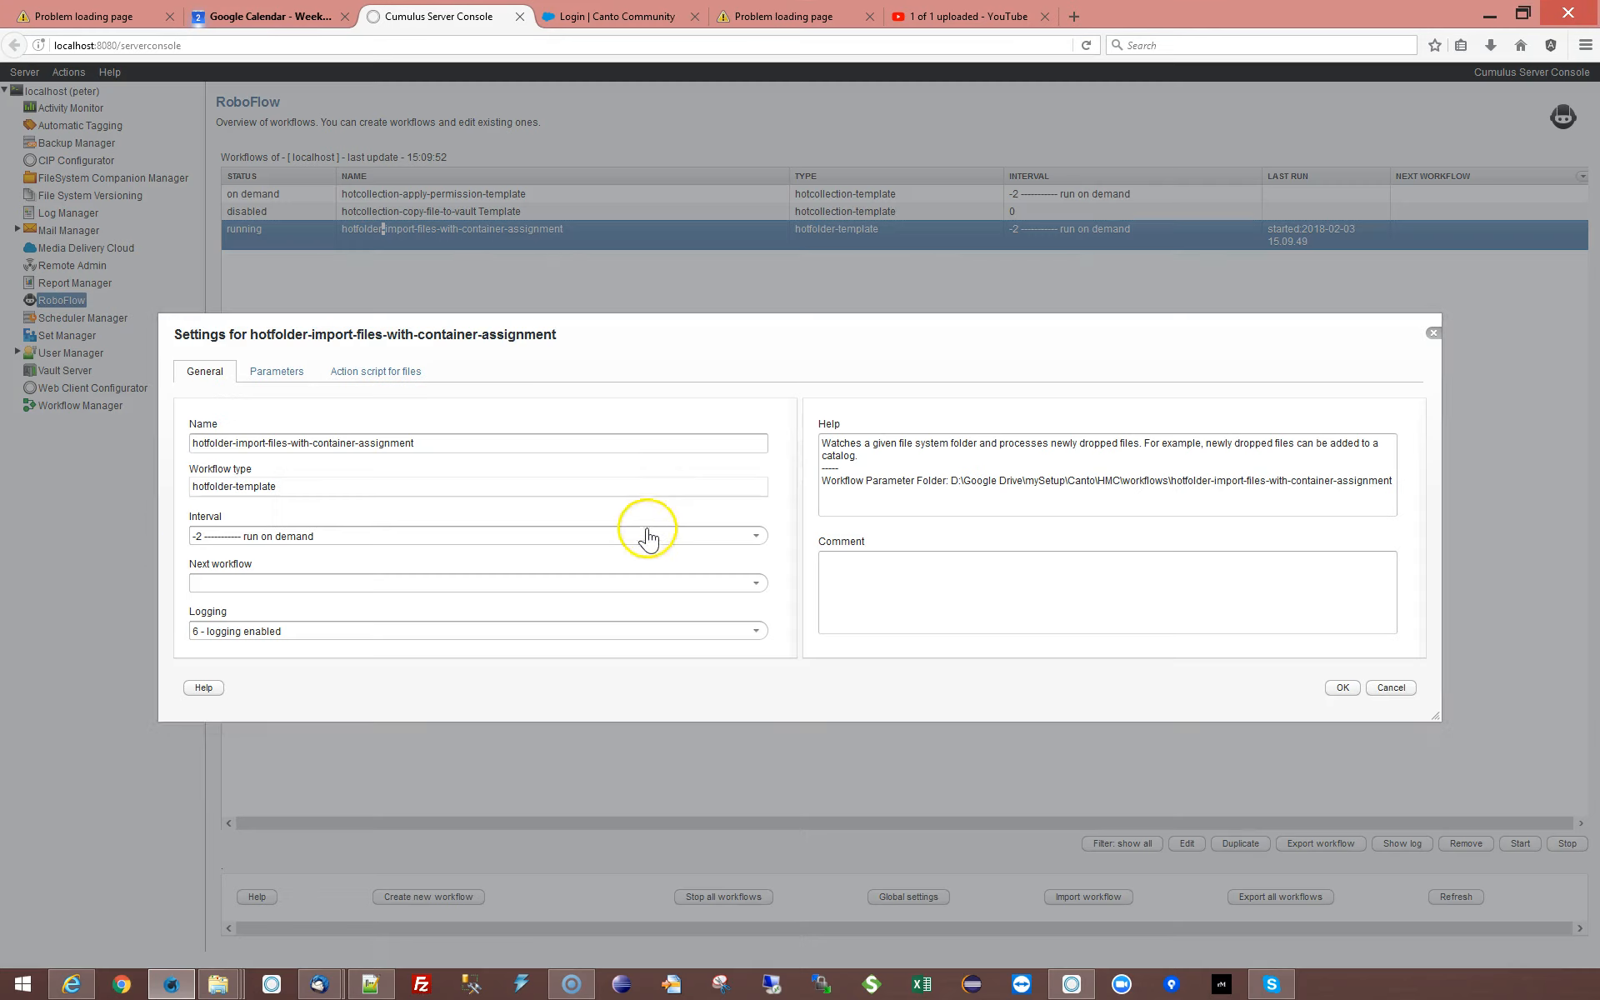
click(1393, 694)
click(1403, 844)
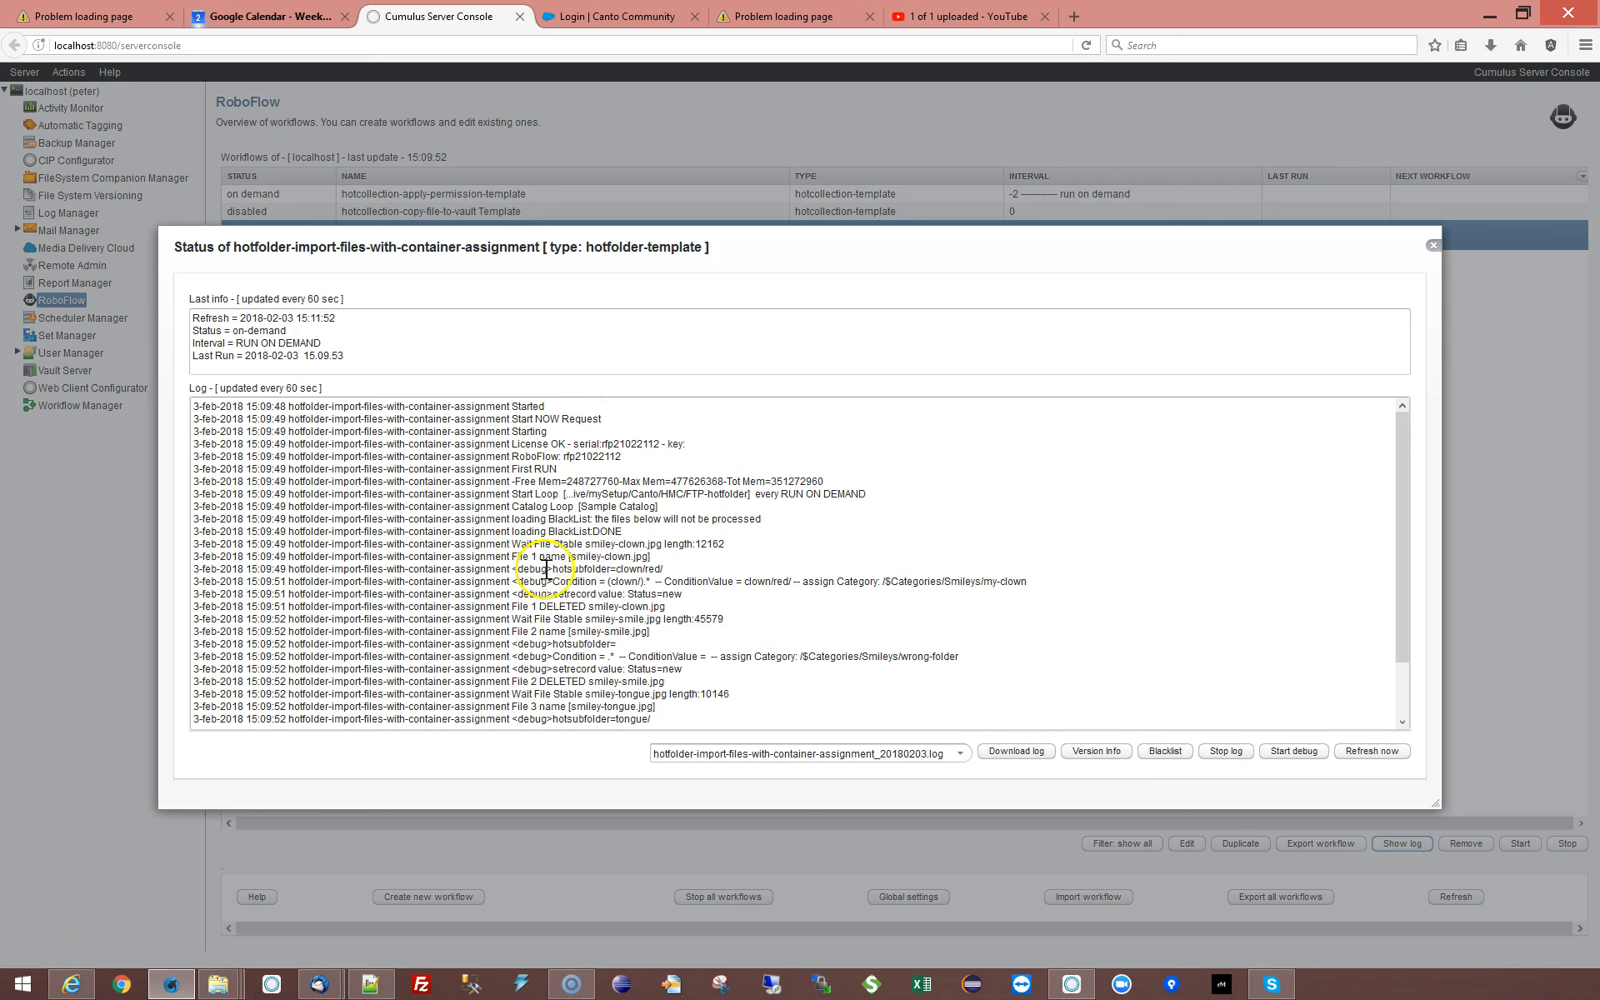
drag(555, 569, 673, 568)
click(674, 567)
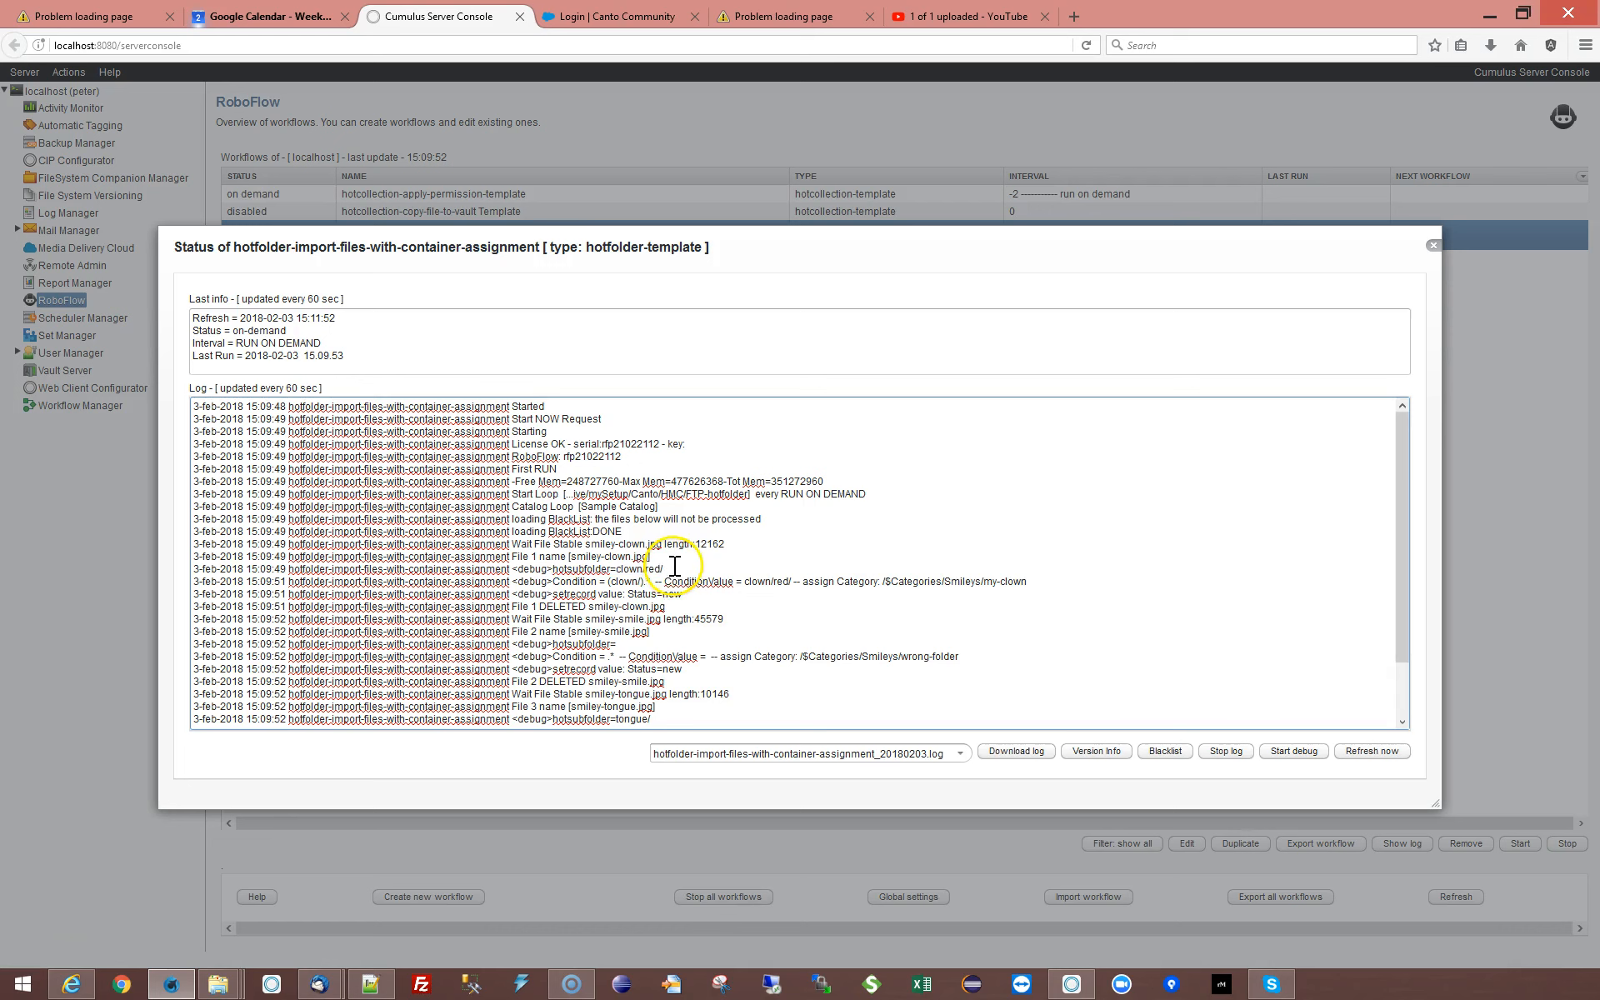
drag(616, 570, 678, 568)
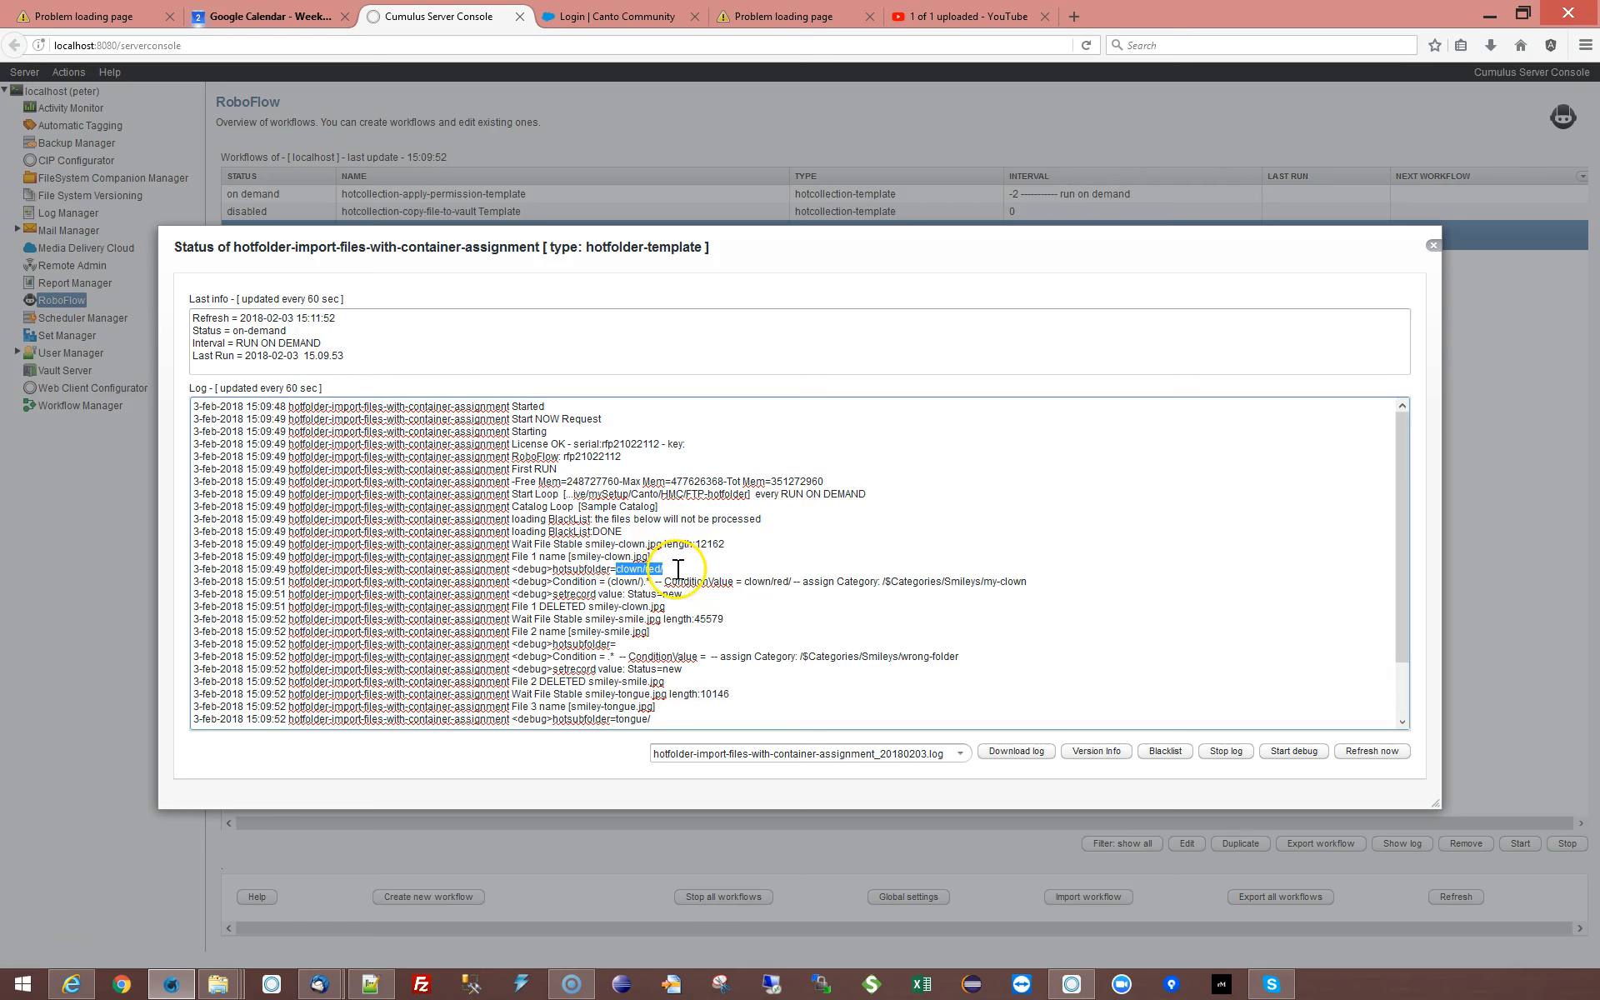
double_click(615, 555)
Examine the log line with the condition and the category assigned to smiley-clown.jpg.
drag(553, 581, 1036, 581)
click(1035, 581)
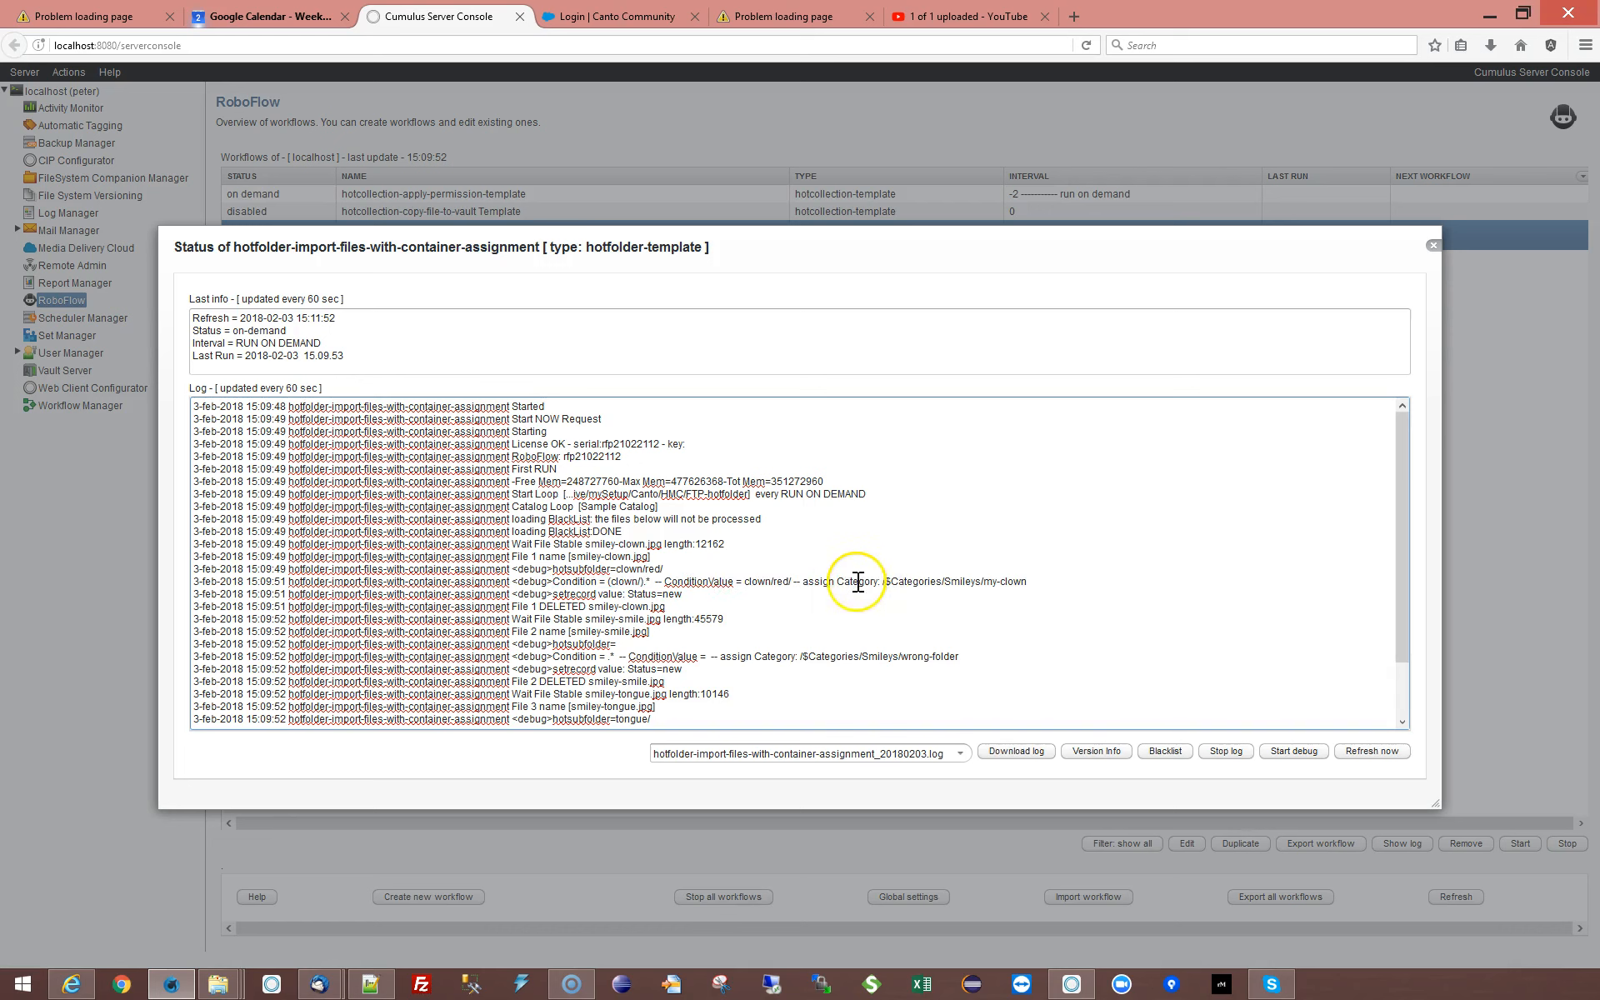
drag(883, 582, 1026, 582)
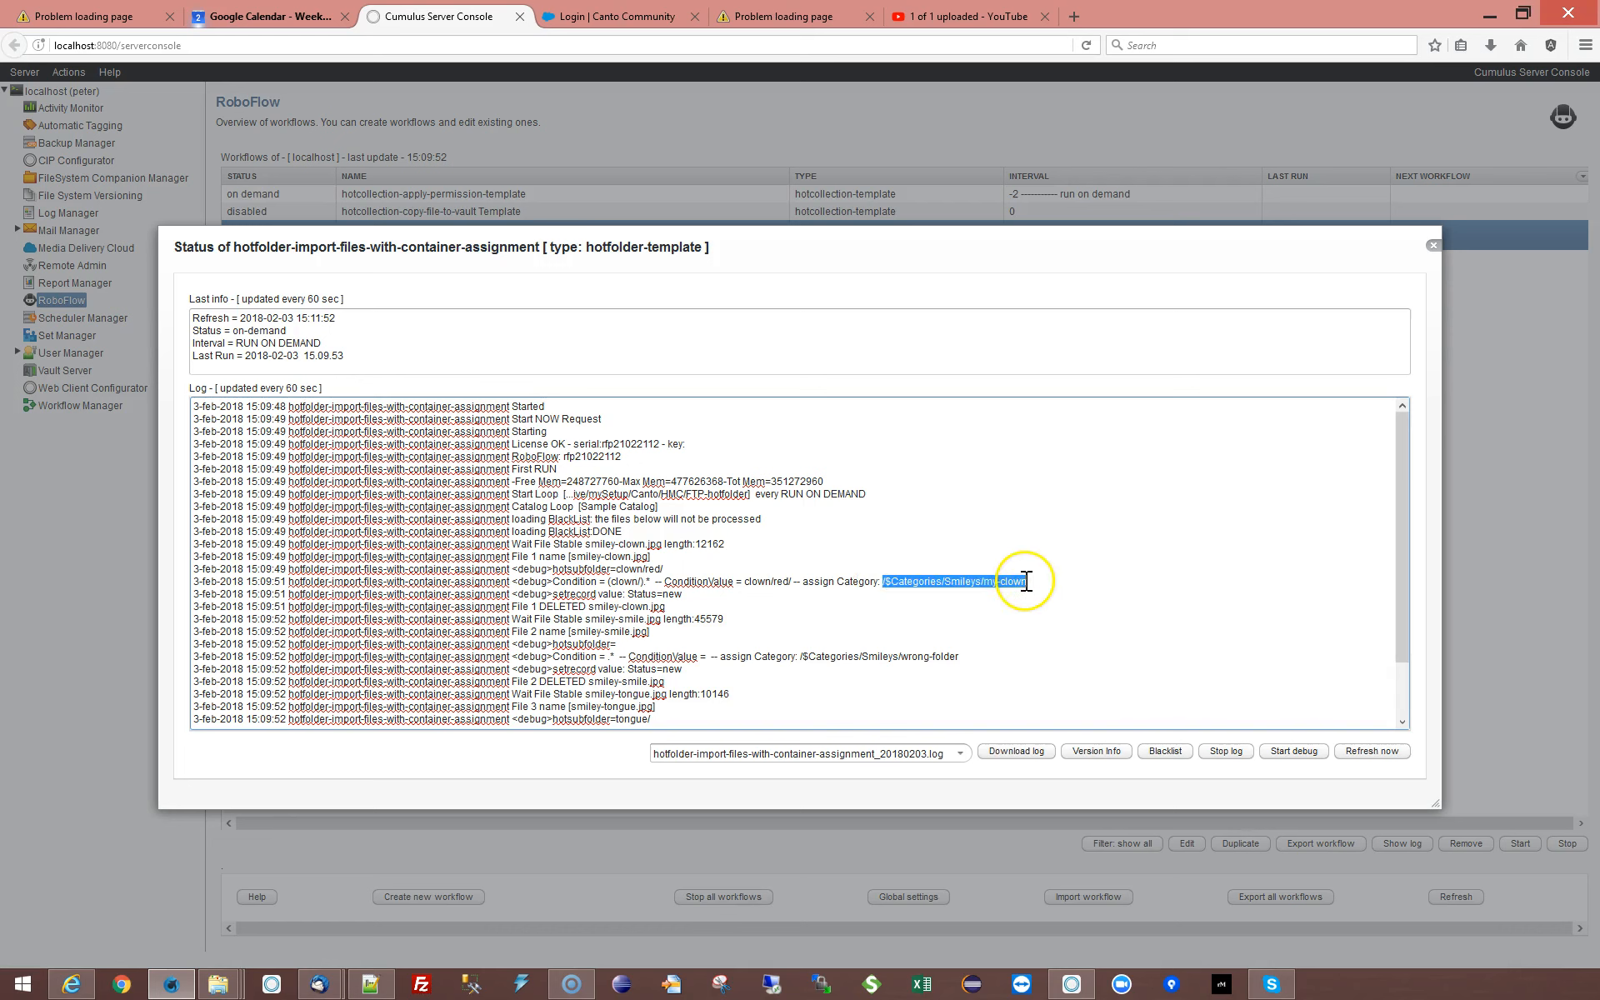
click(1054, 582)
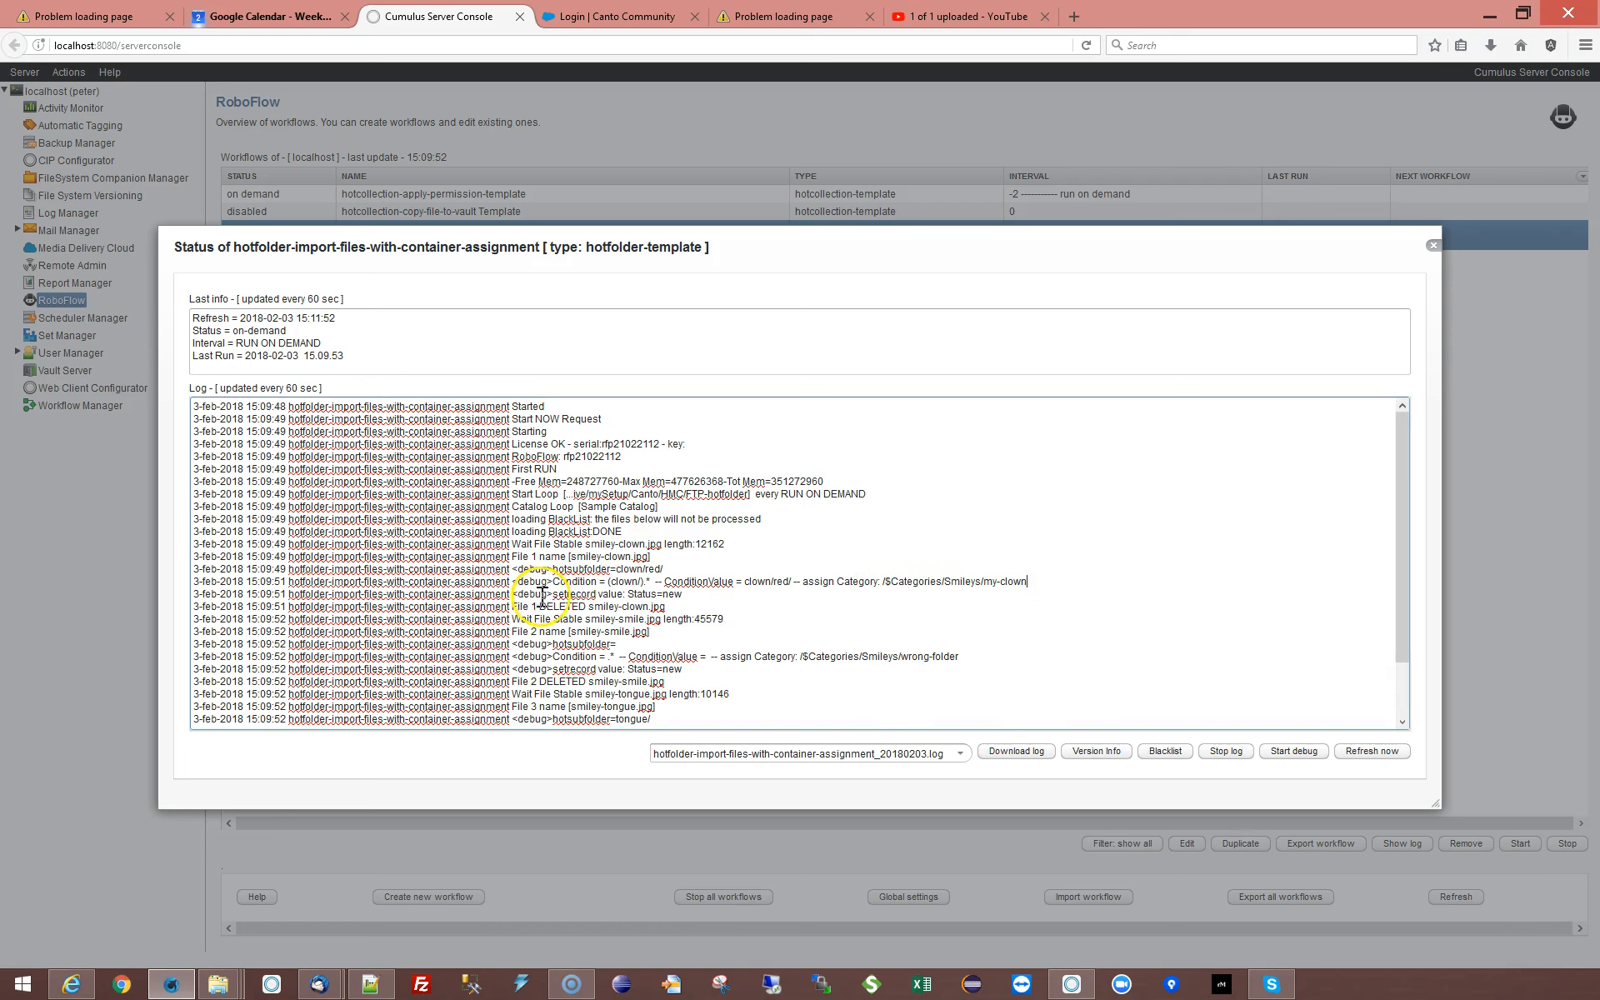
Examine the setrecord entry for smiley-clown.jpg, read the log through to its end and close it.
drag(552, 594, 714, 594)
click(717, 594)
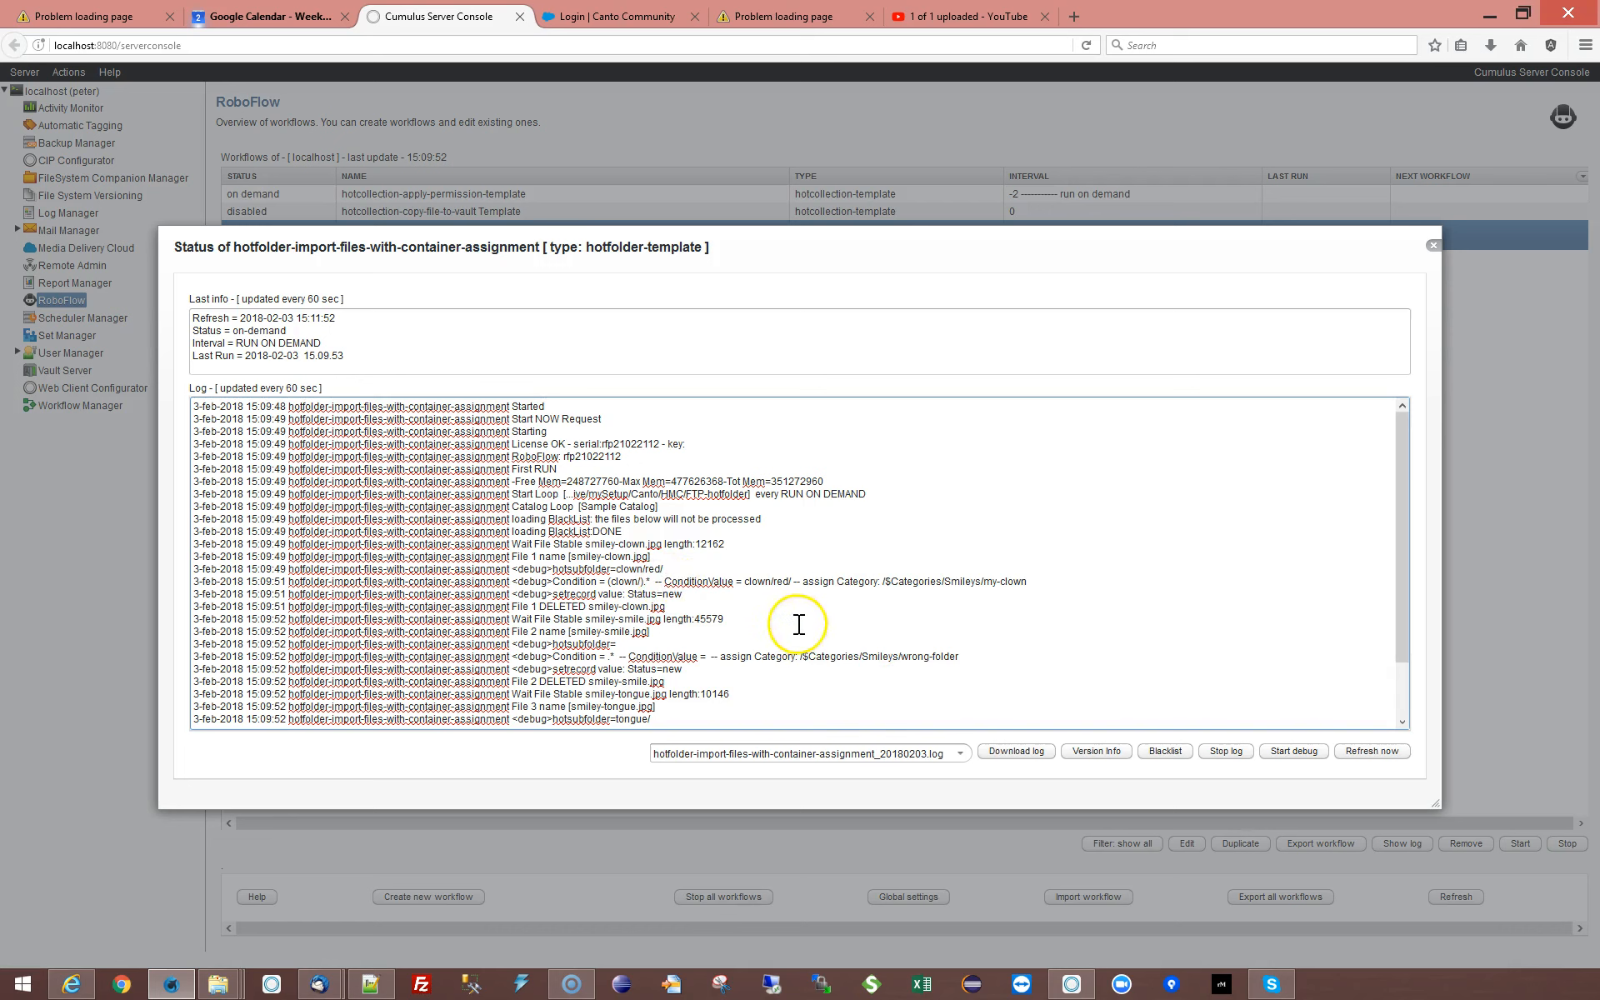
drag(536, 597, 695, 594)
click(699, 596)
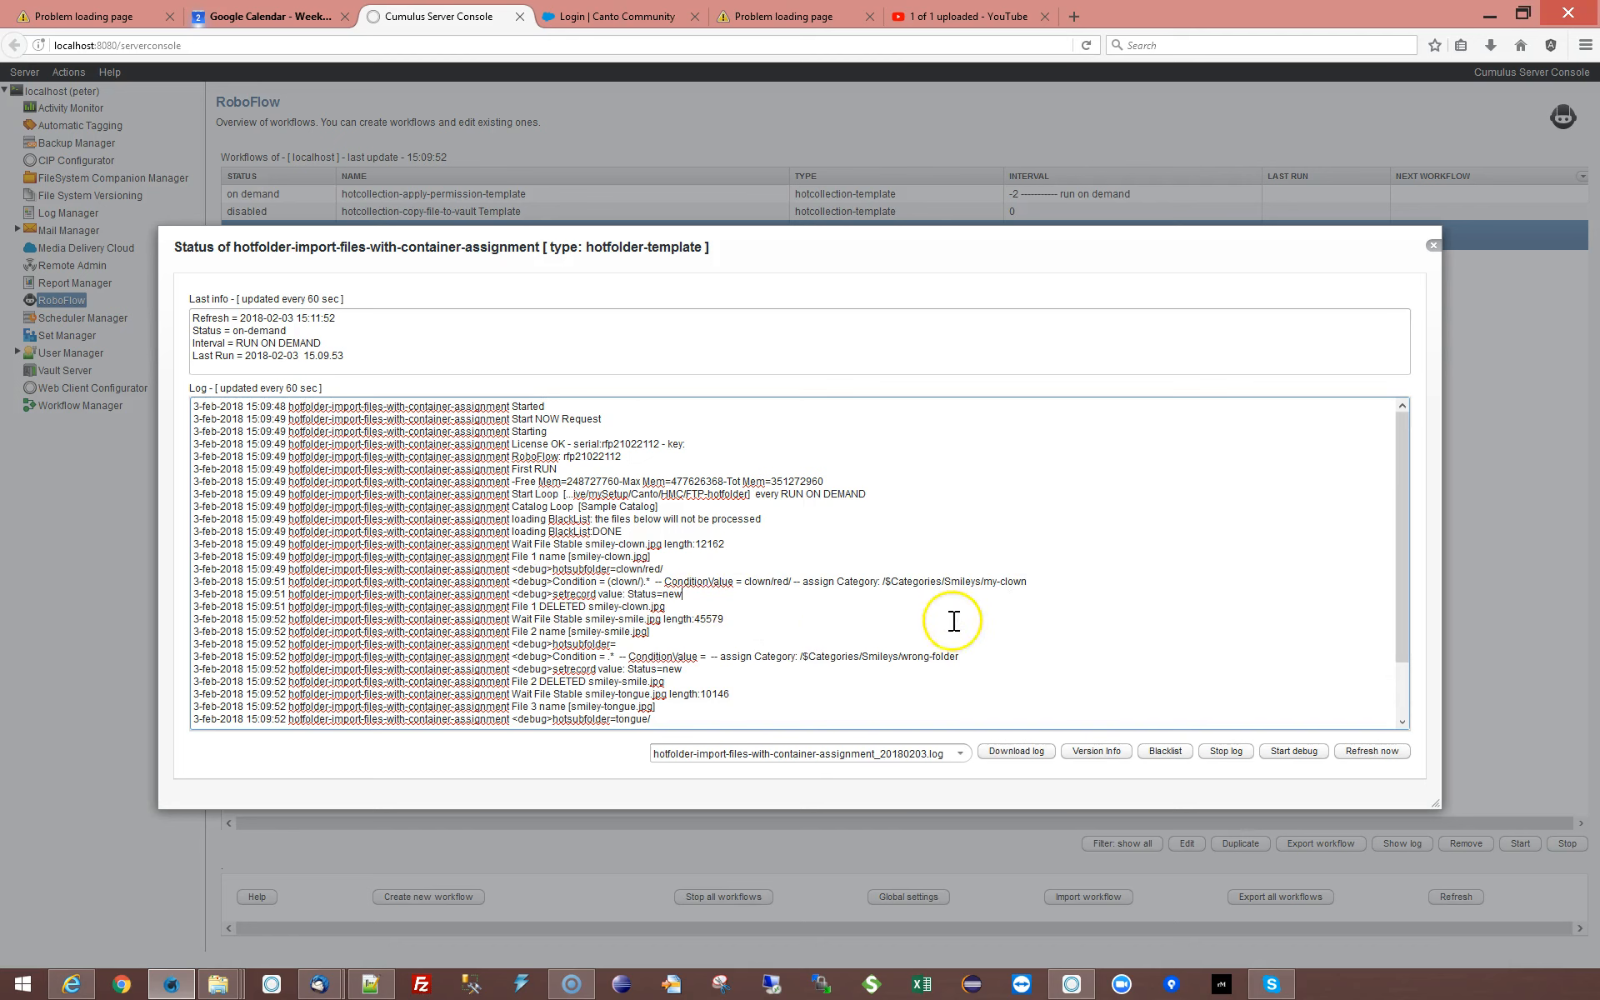
scroll(1039, 629, down, 2)
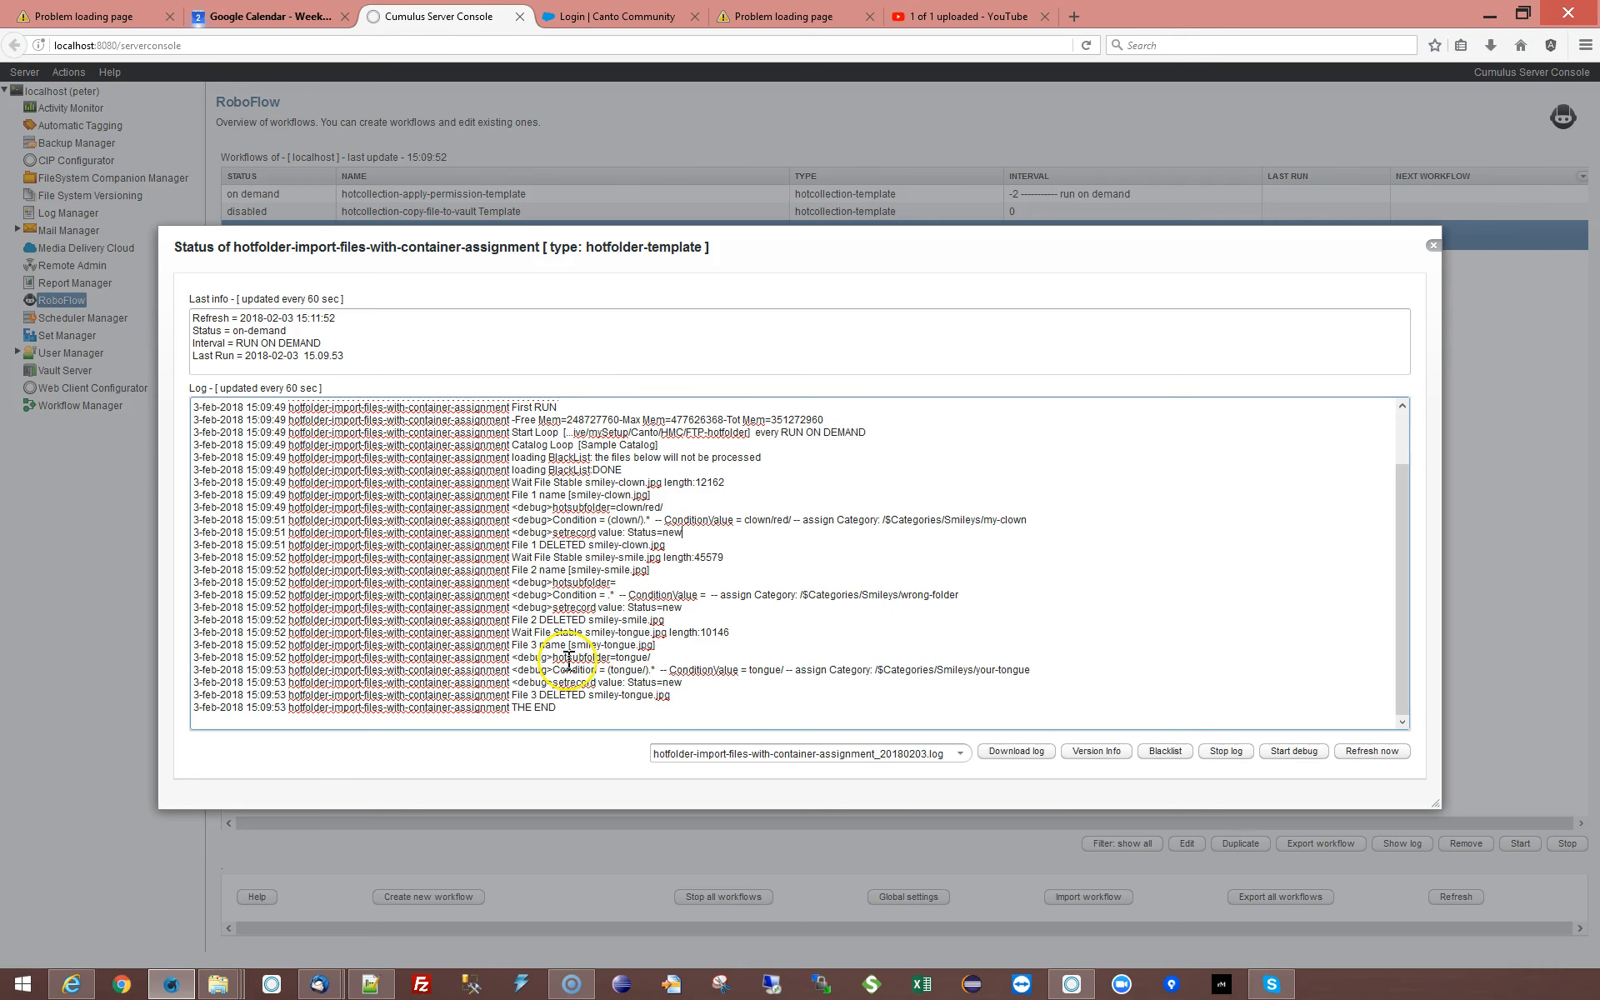
click(1432, 247)
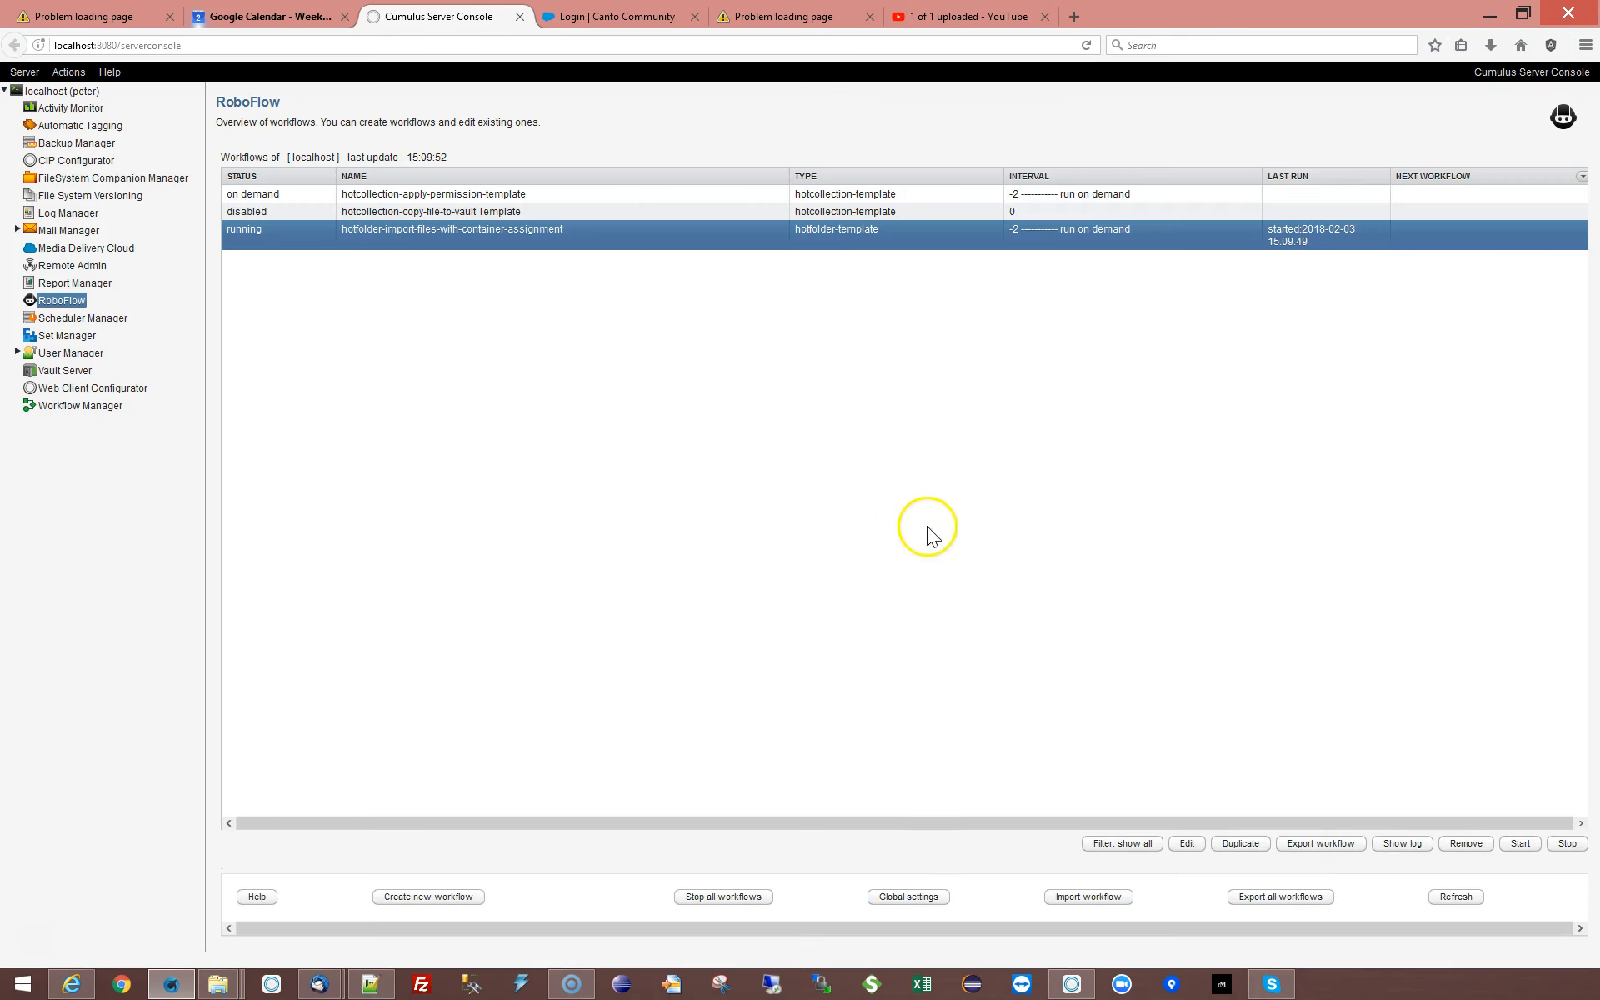
Open the workflow's action script for files and examine the actions nested under the First-Item-Of-Loop condition, leaving that branch expanded.
click(1187, 843)
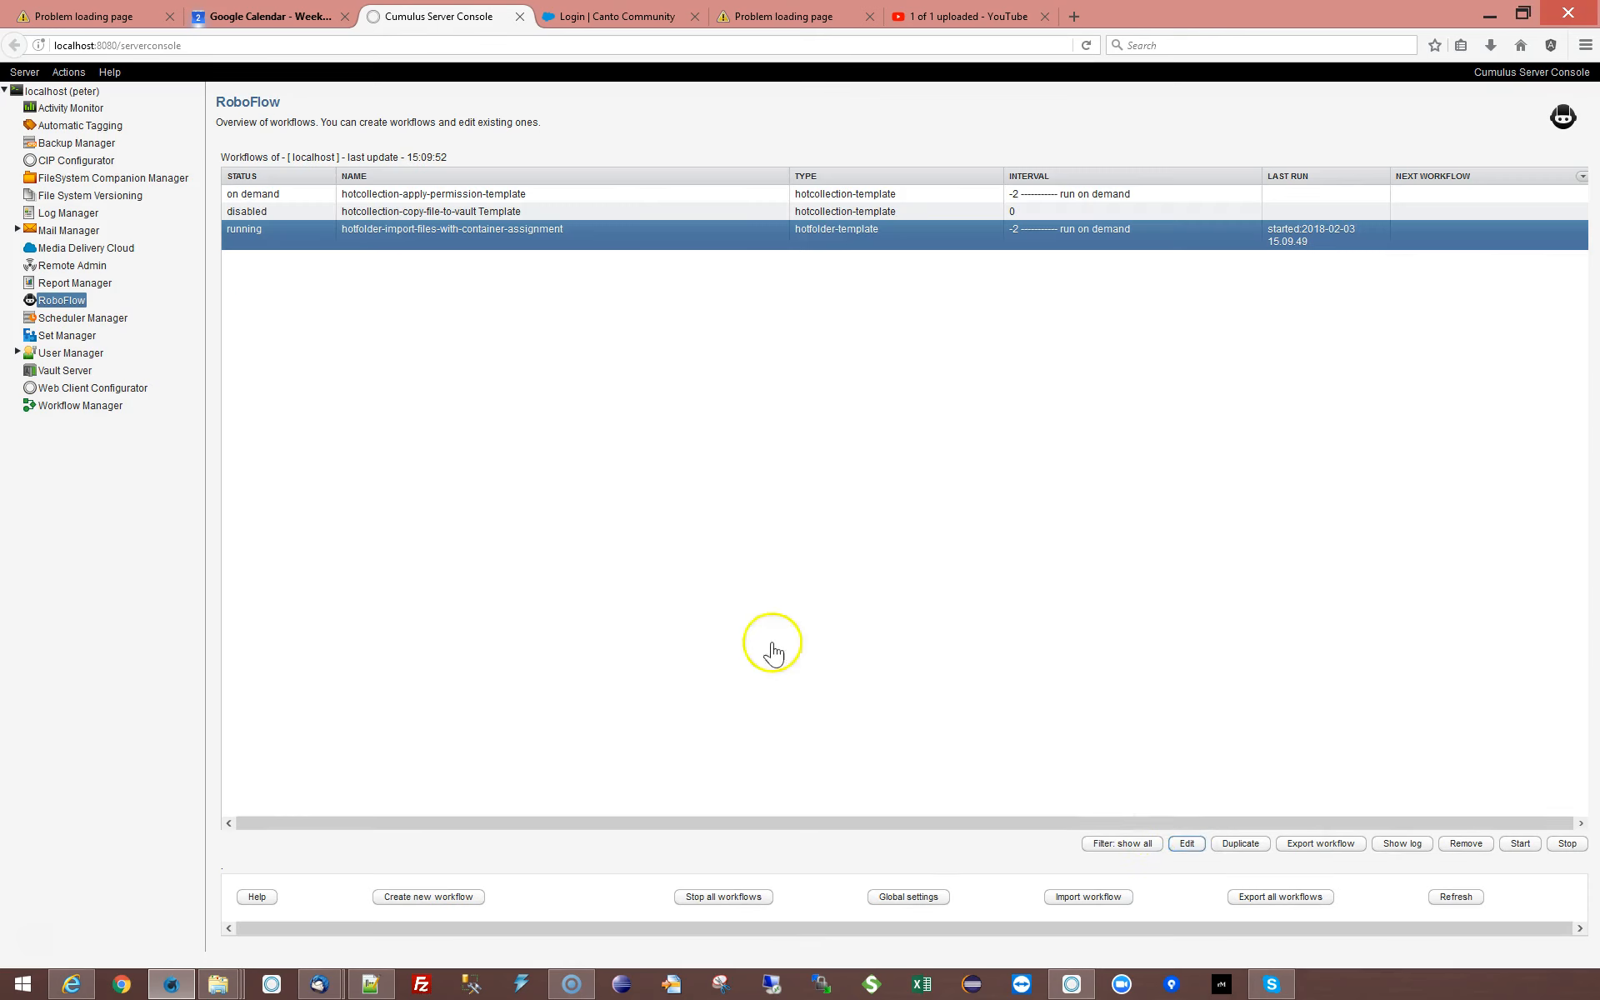
click(342, 371)
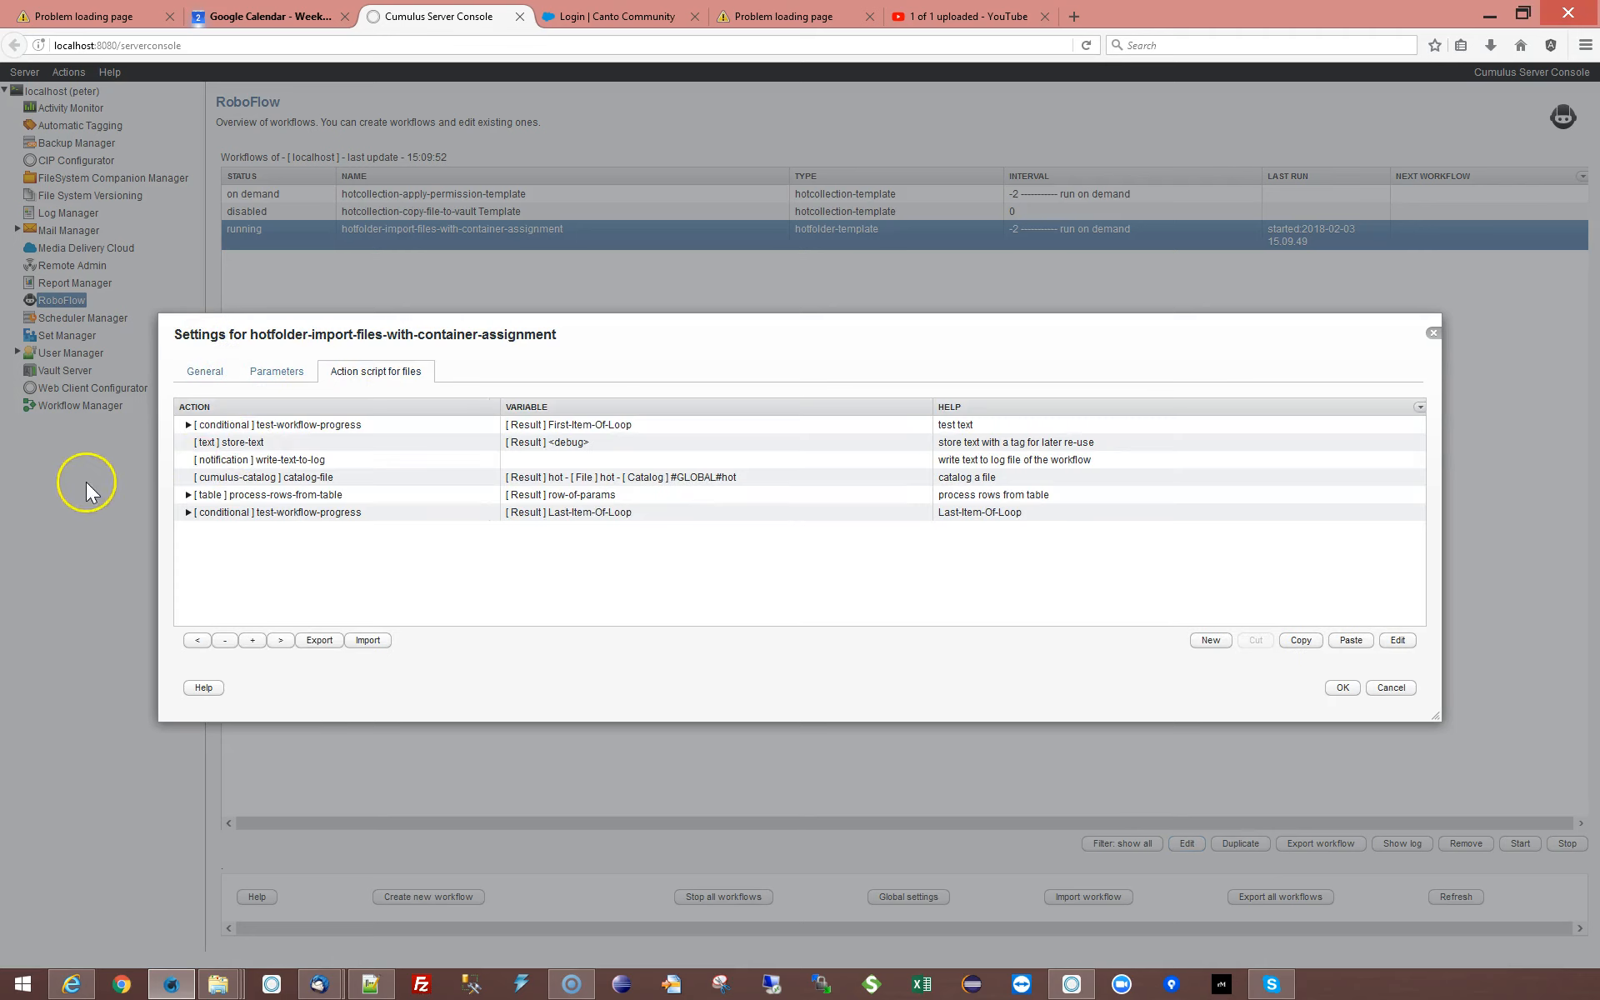
click(195, 427)
click(188, 425)
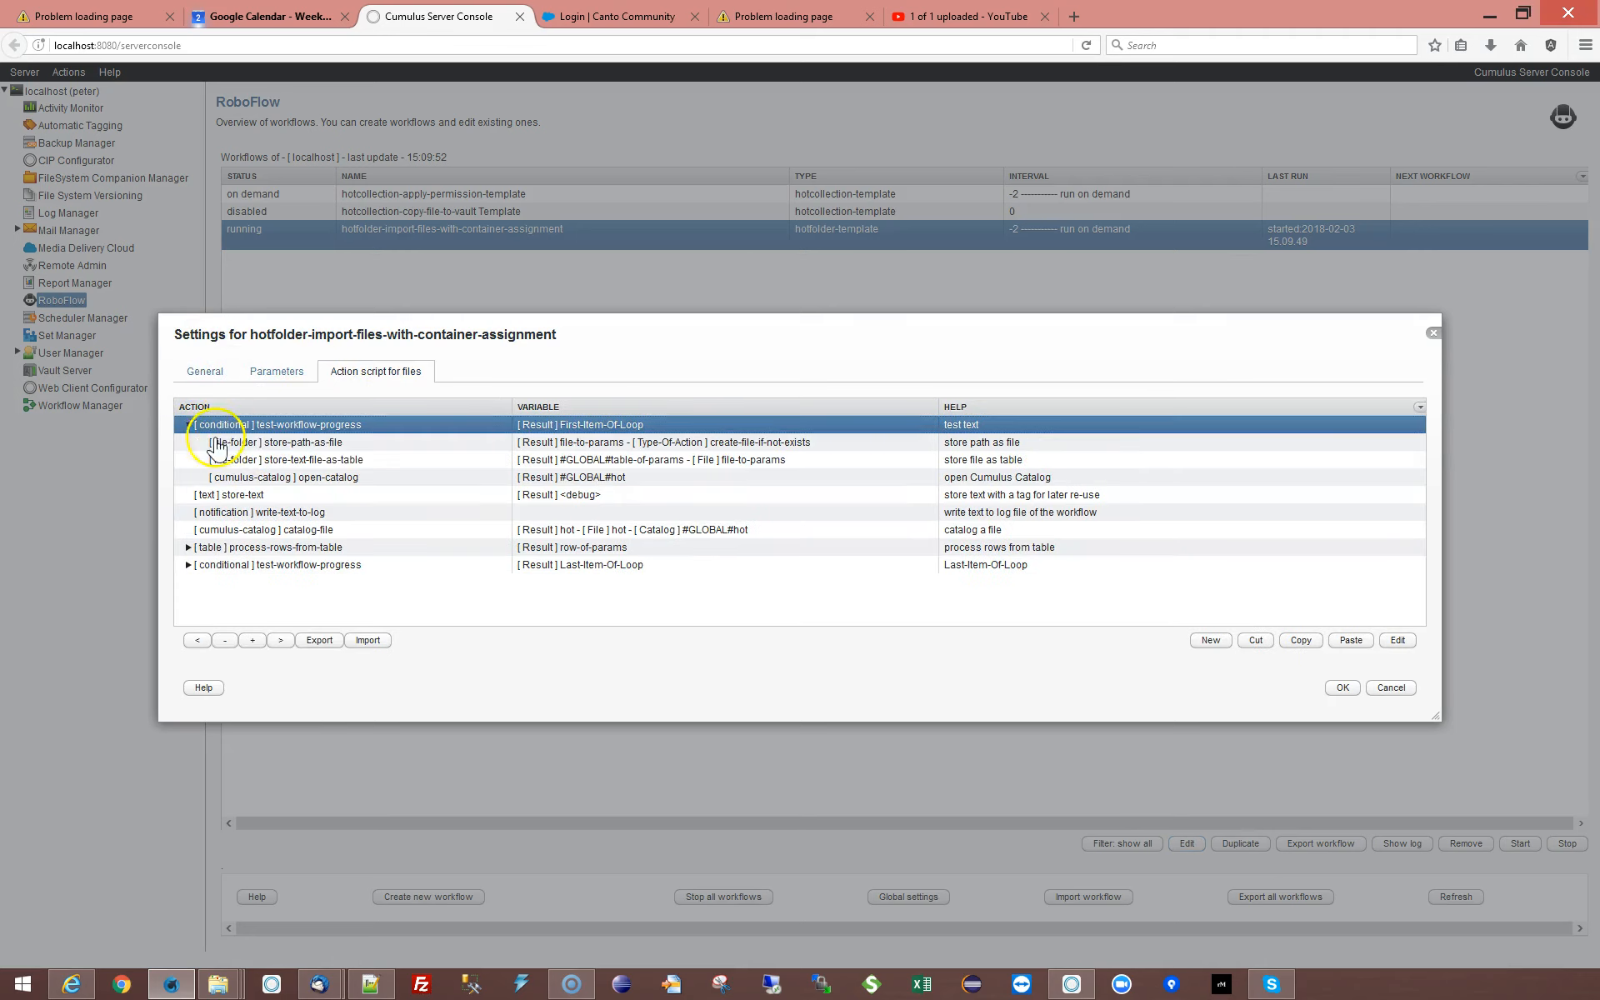
click(385, 444)
click(379, 459)
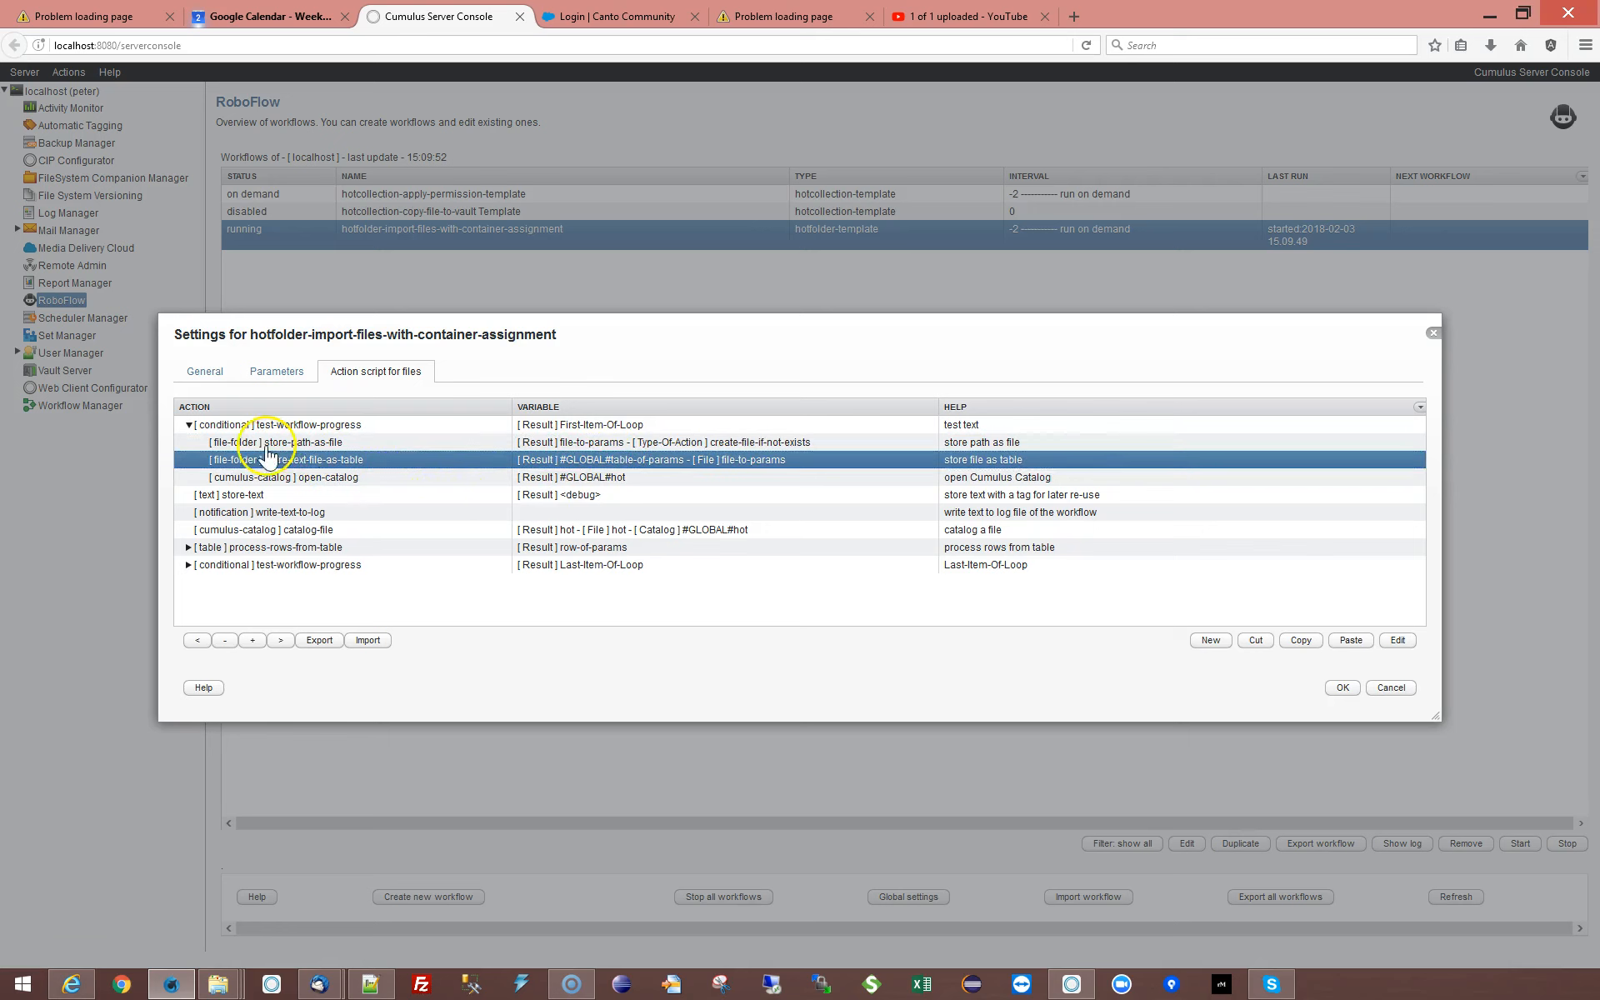
click(189, 425)
click(342, 427)
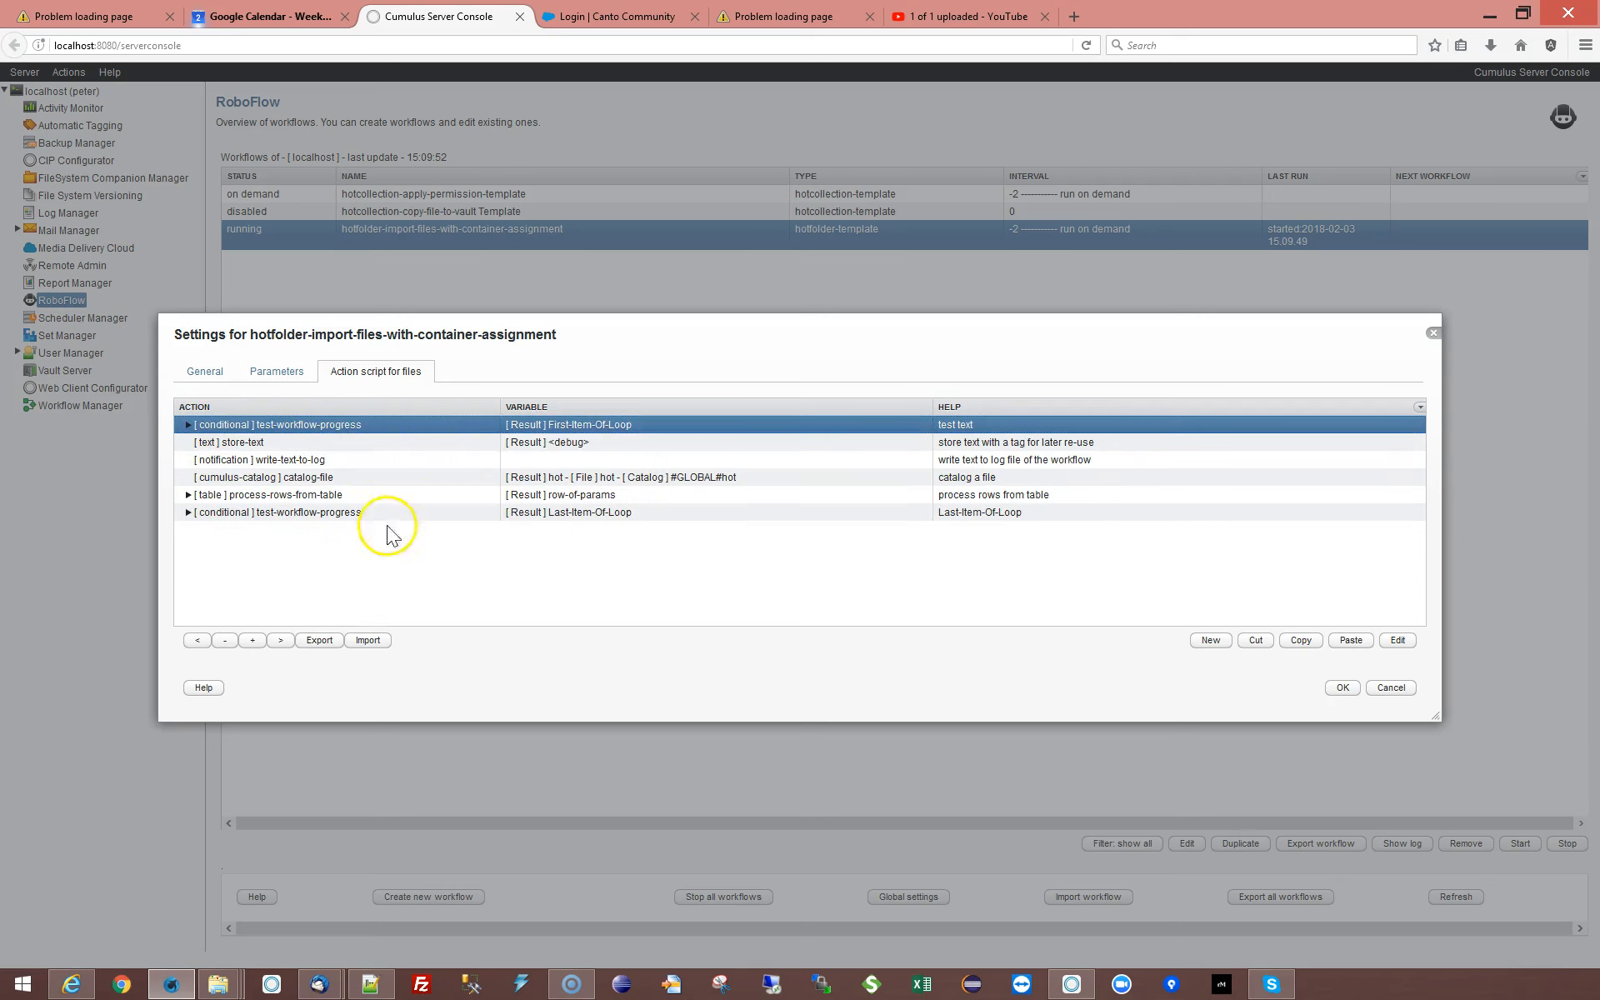
click(188, 425)
click(188, 425)
click(189, 425)
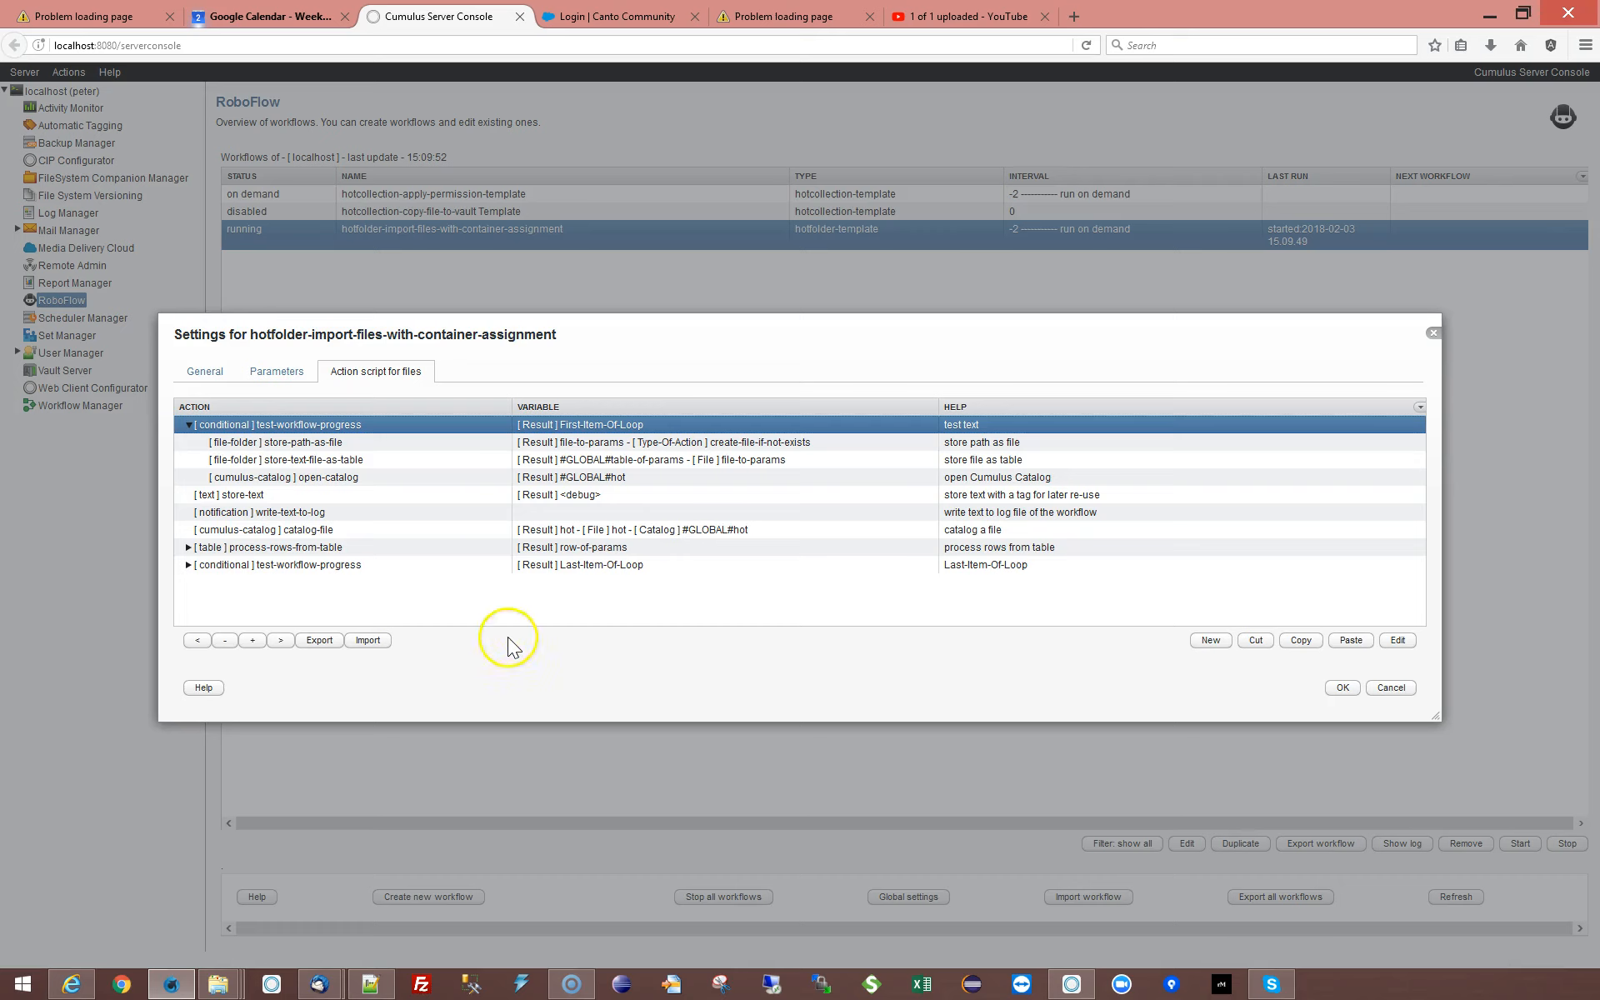
View the text of the write-text-to-log action, highlight its hotsubfolder tag and close the action without changes.
click(471, 512)
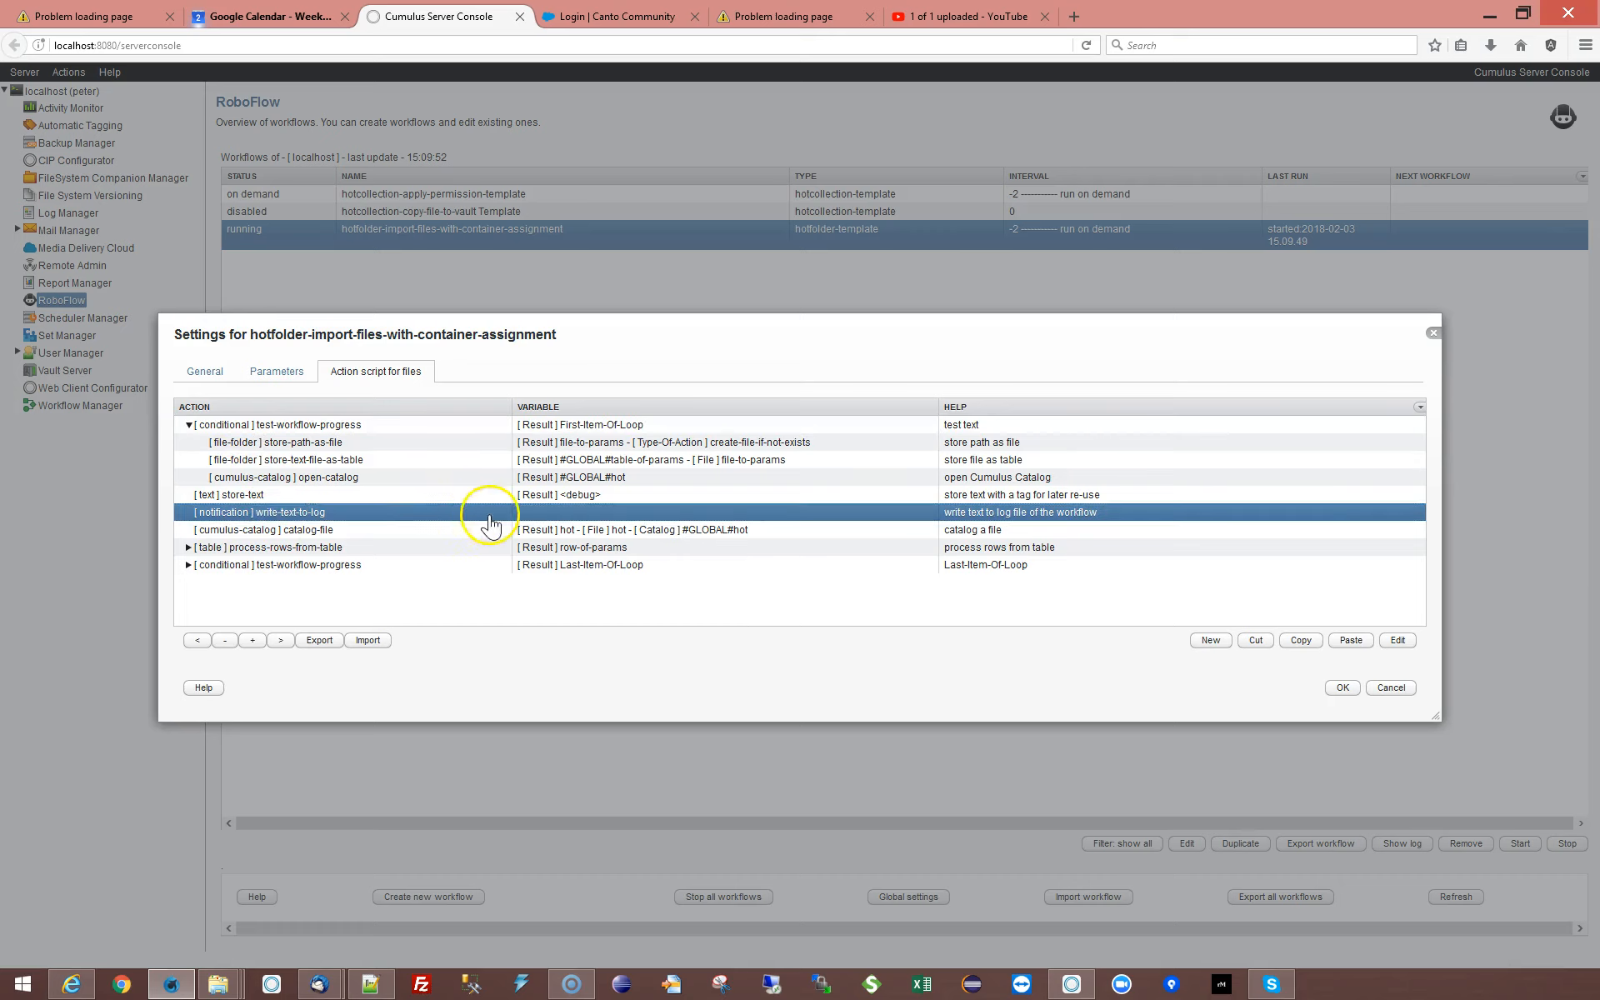
double_click(464, 513)
double_click(744, 486)
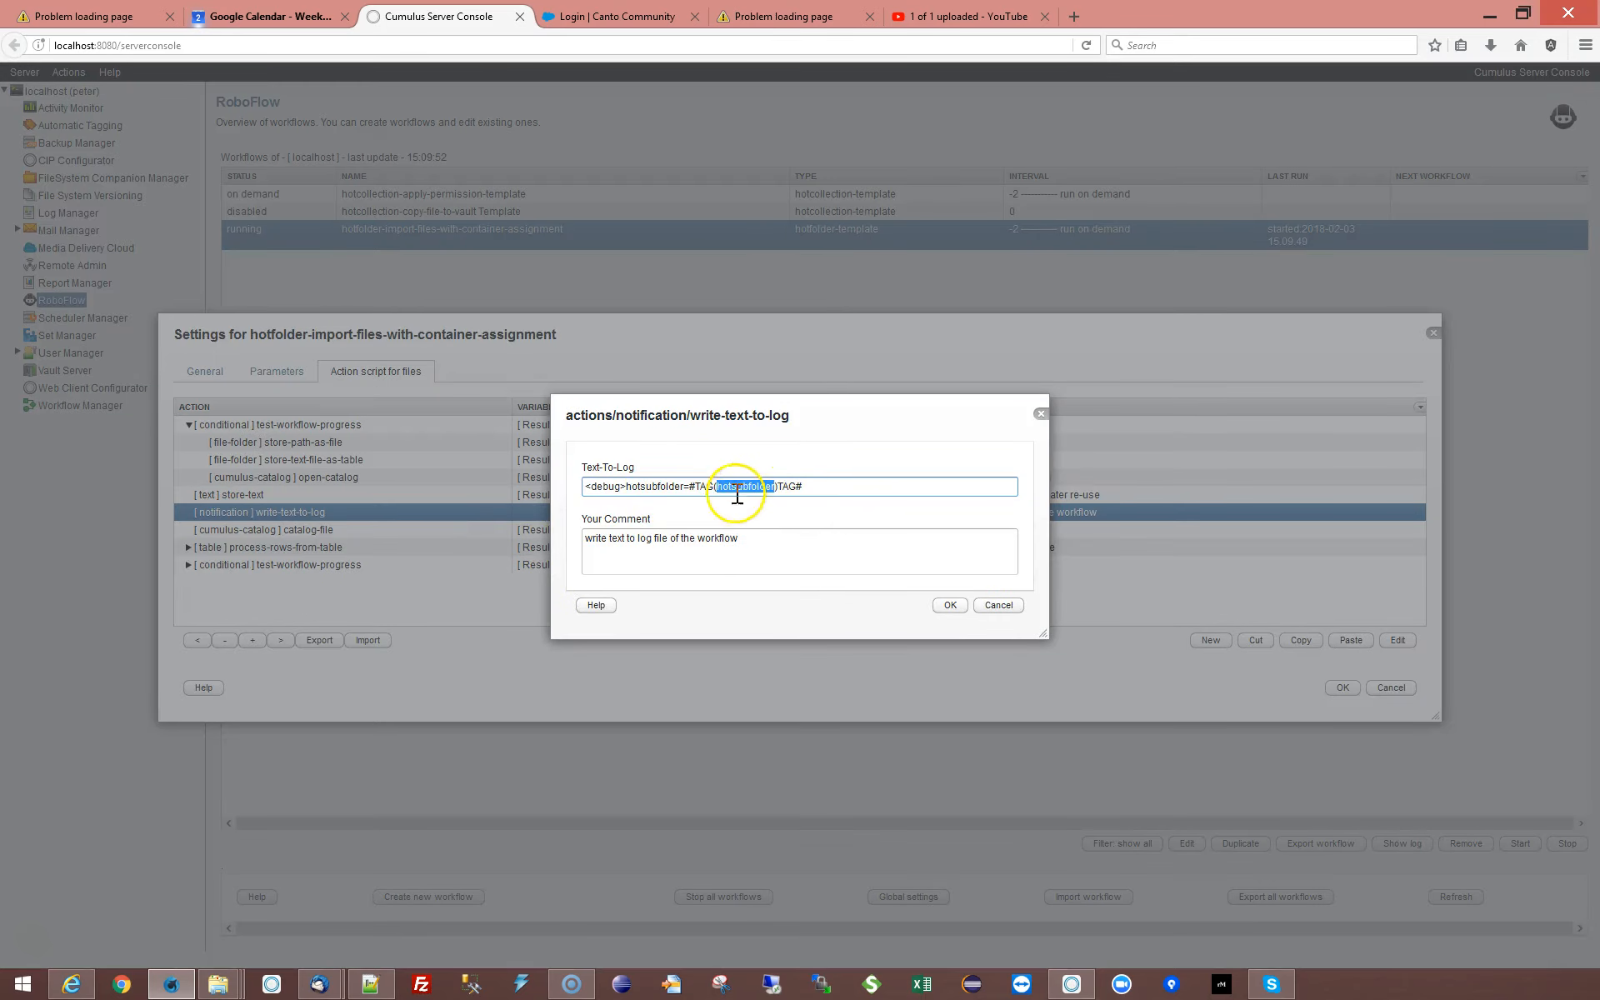
click(999, 606)
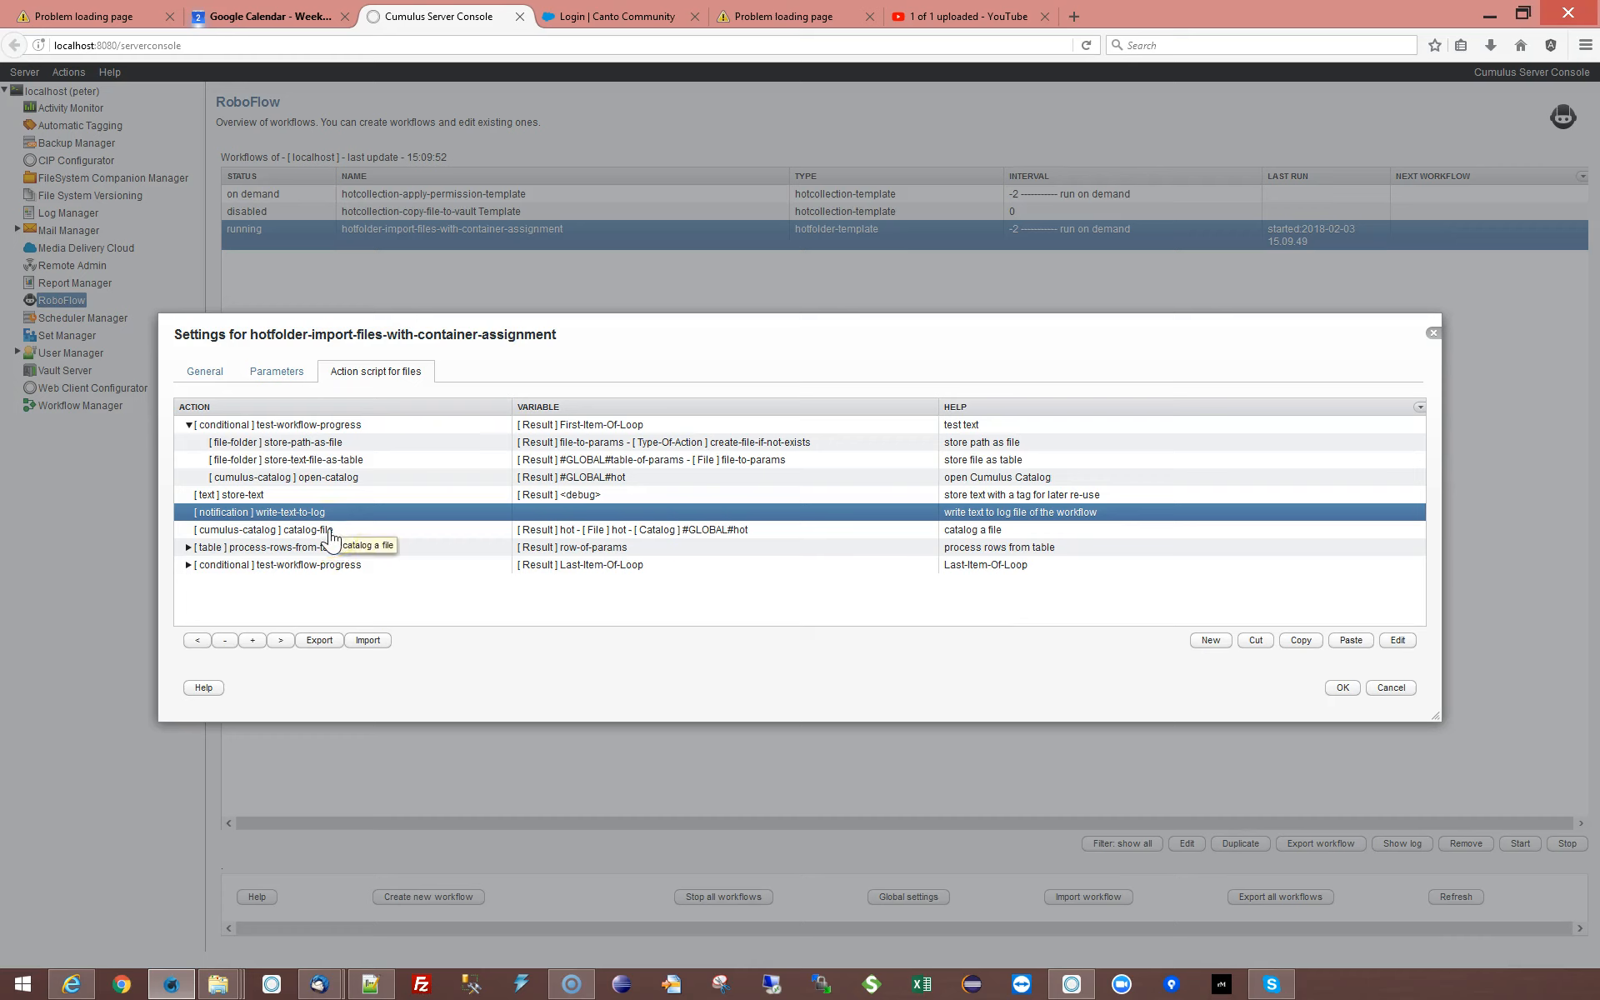
View the catalog-file action's Asset-Handling-Set and Permission-Template tags and close the action without changes.
click(378, 532)
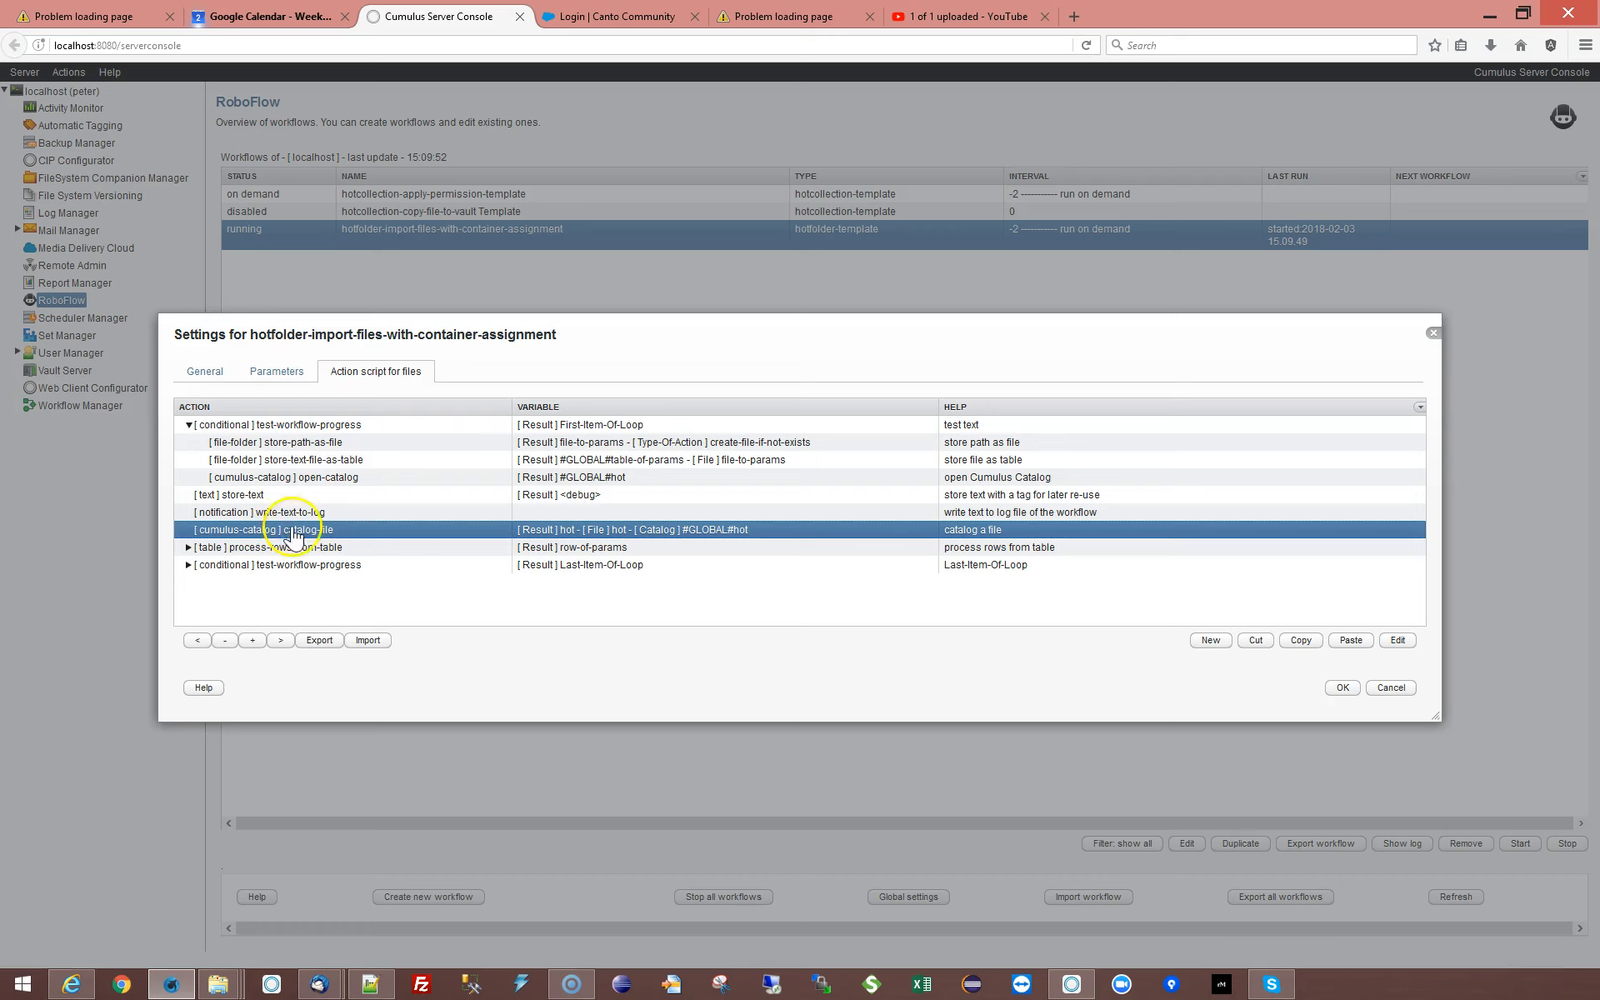
double_click(322, 530)
drag(800, 486, 575, 490)
drag(801, 540, 528, 528)
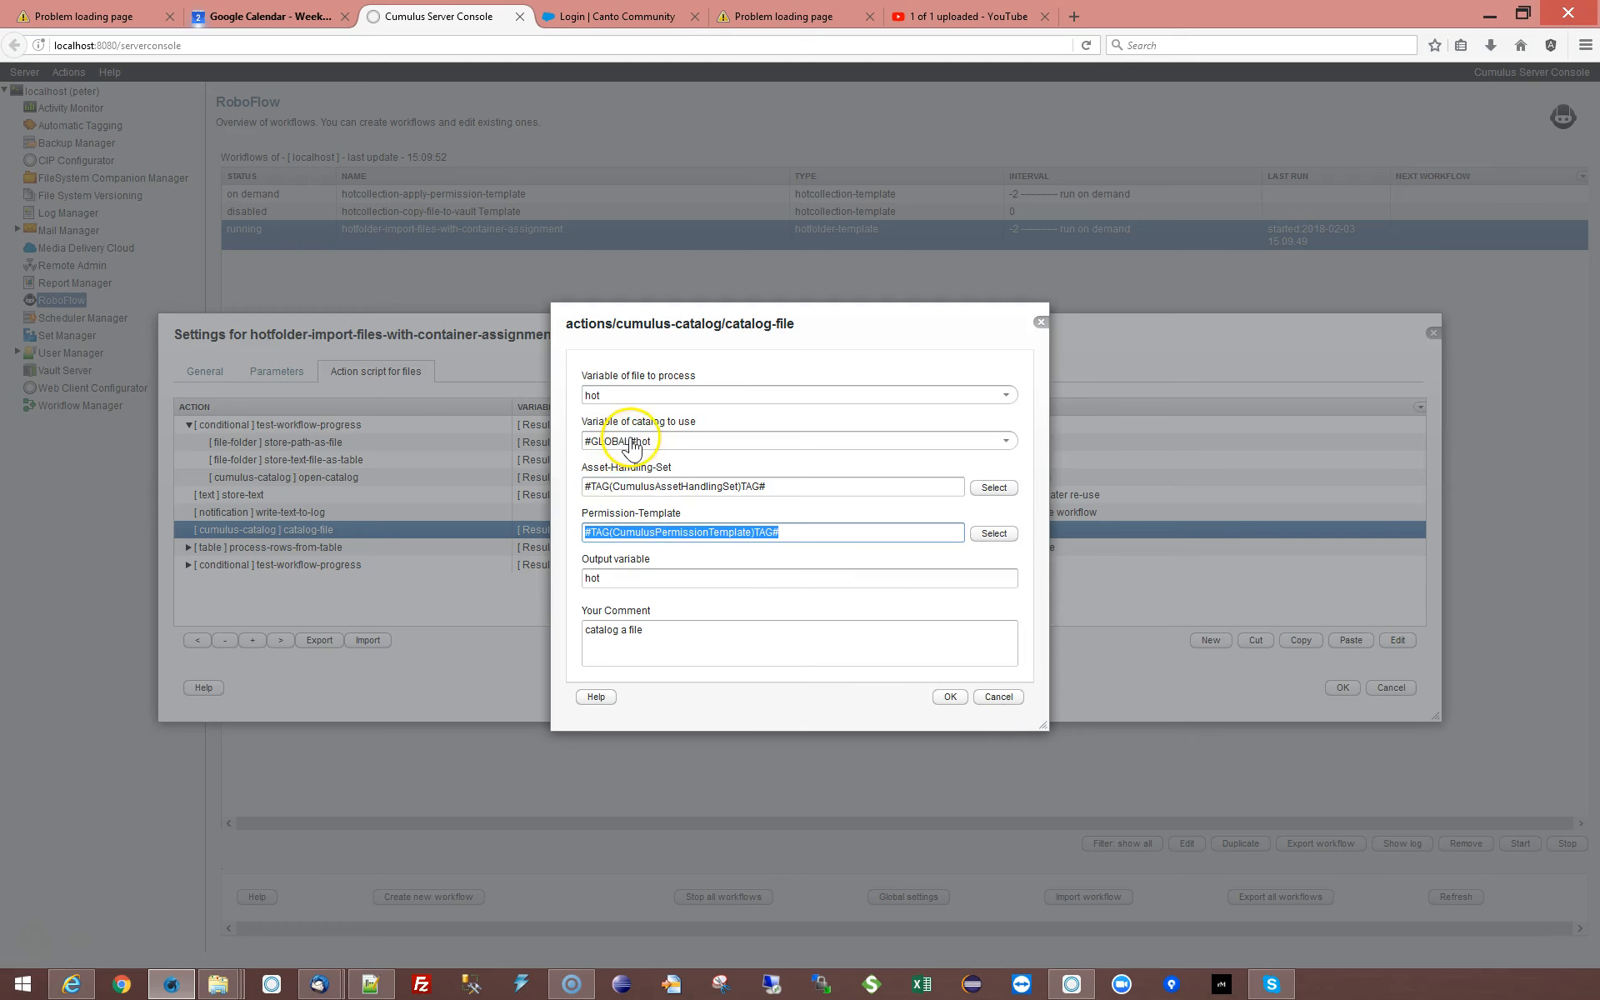
click(1007, 698)
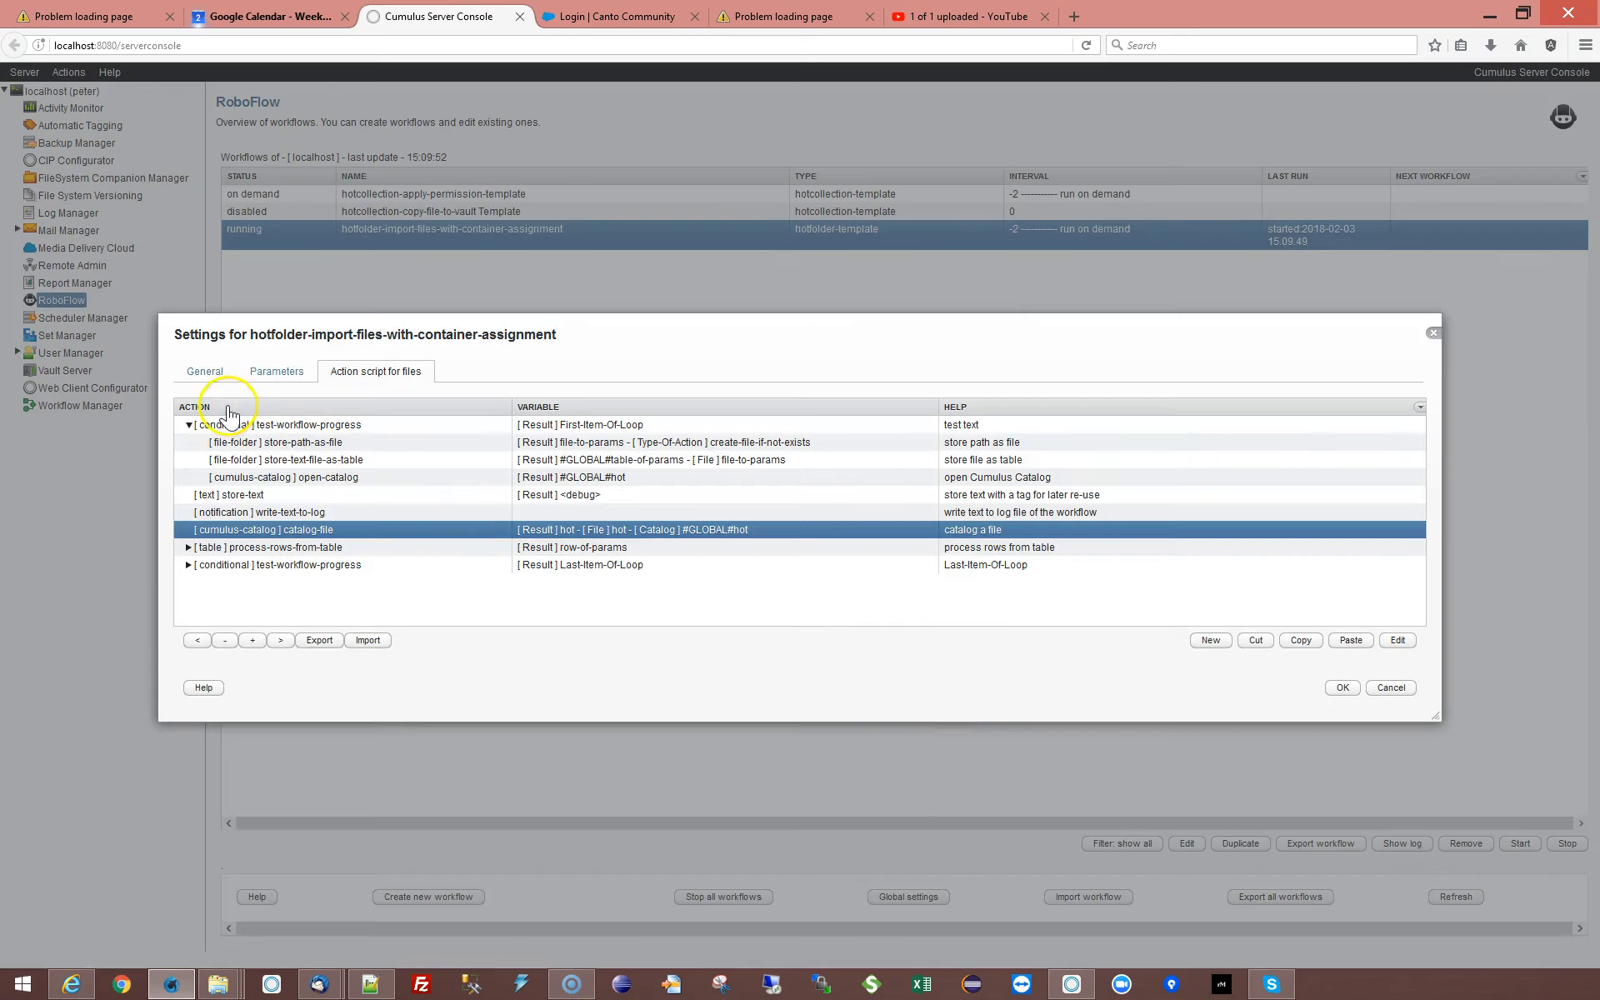
Examine the output variable of the open-catalog action, close it without changes and collapse the First-Item-Of-Loop branch.
click(333, 476)
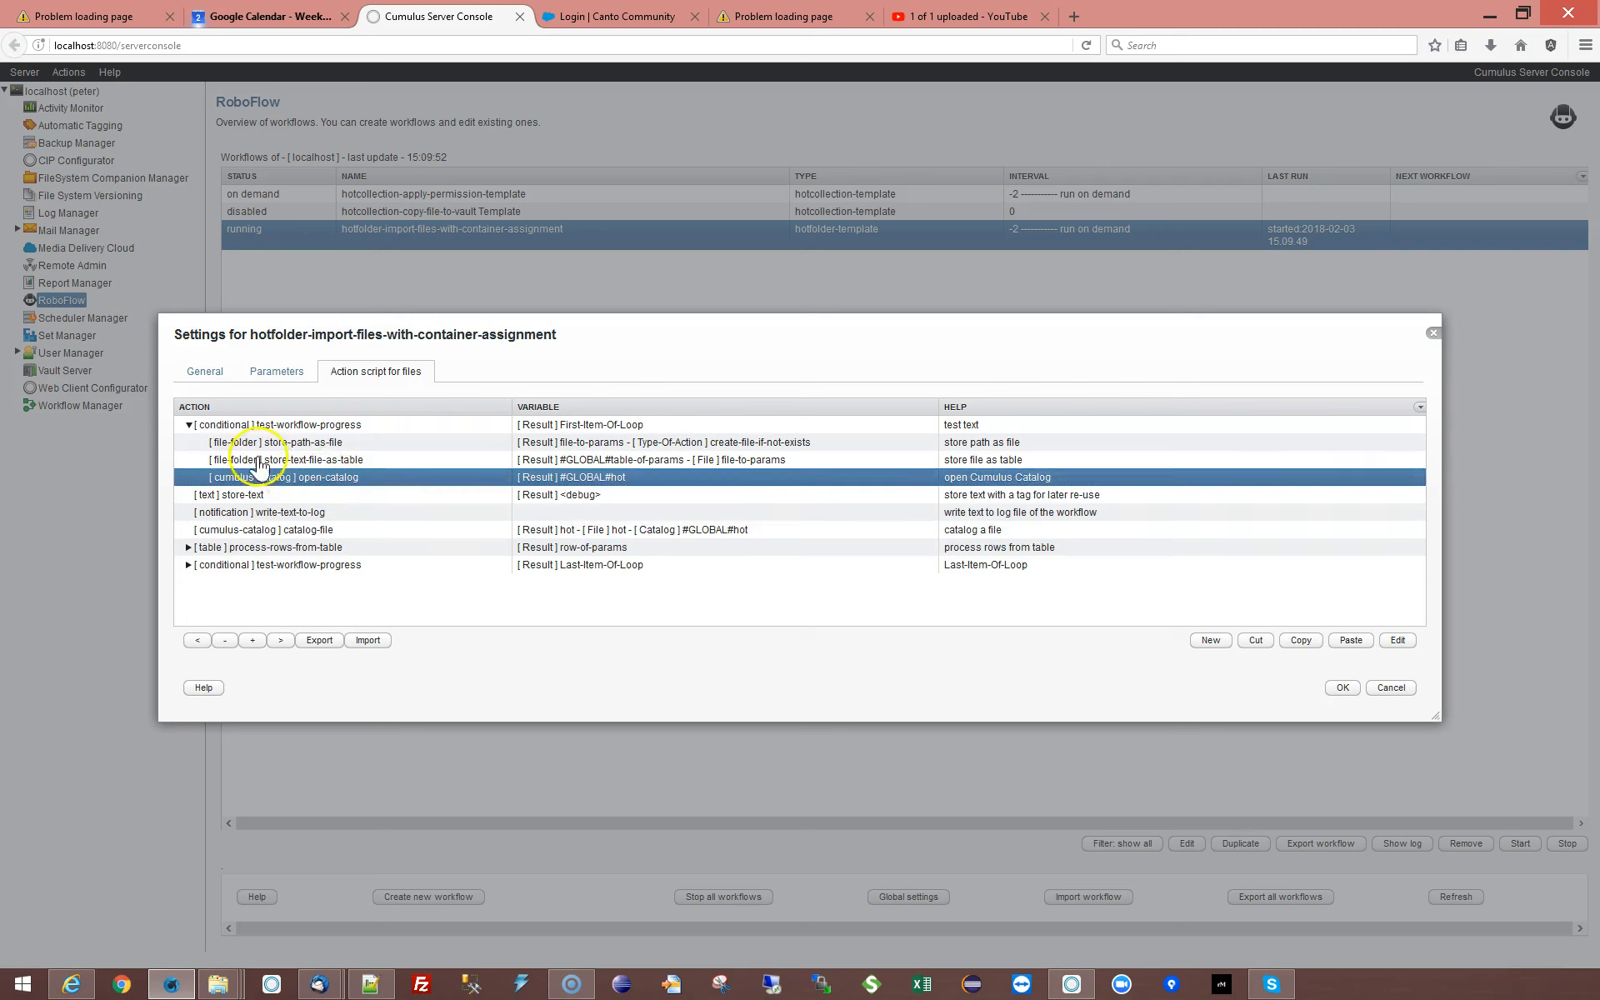
double_click(450, 478)
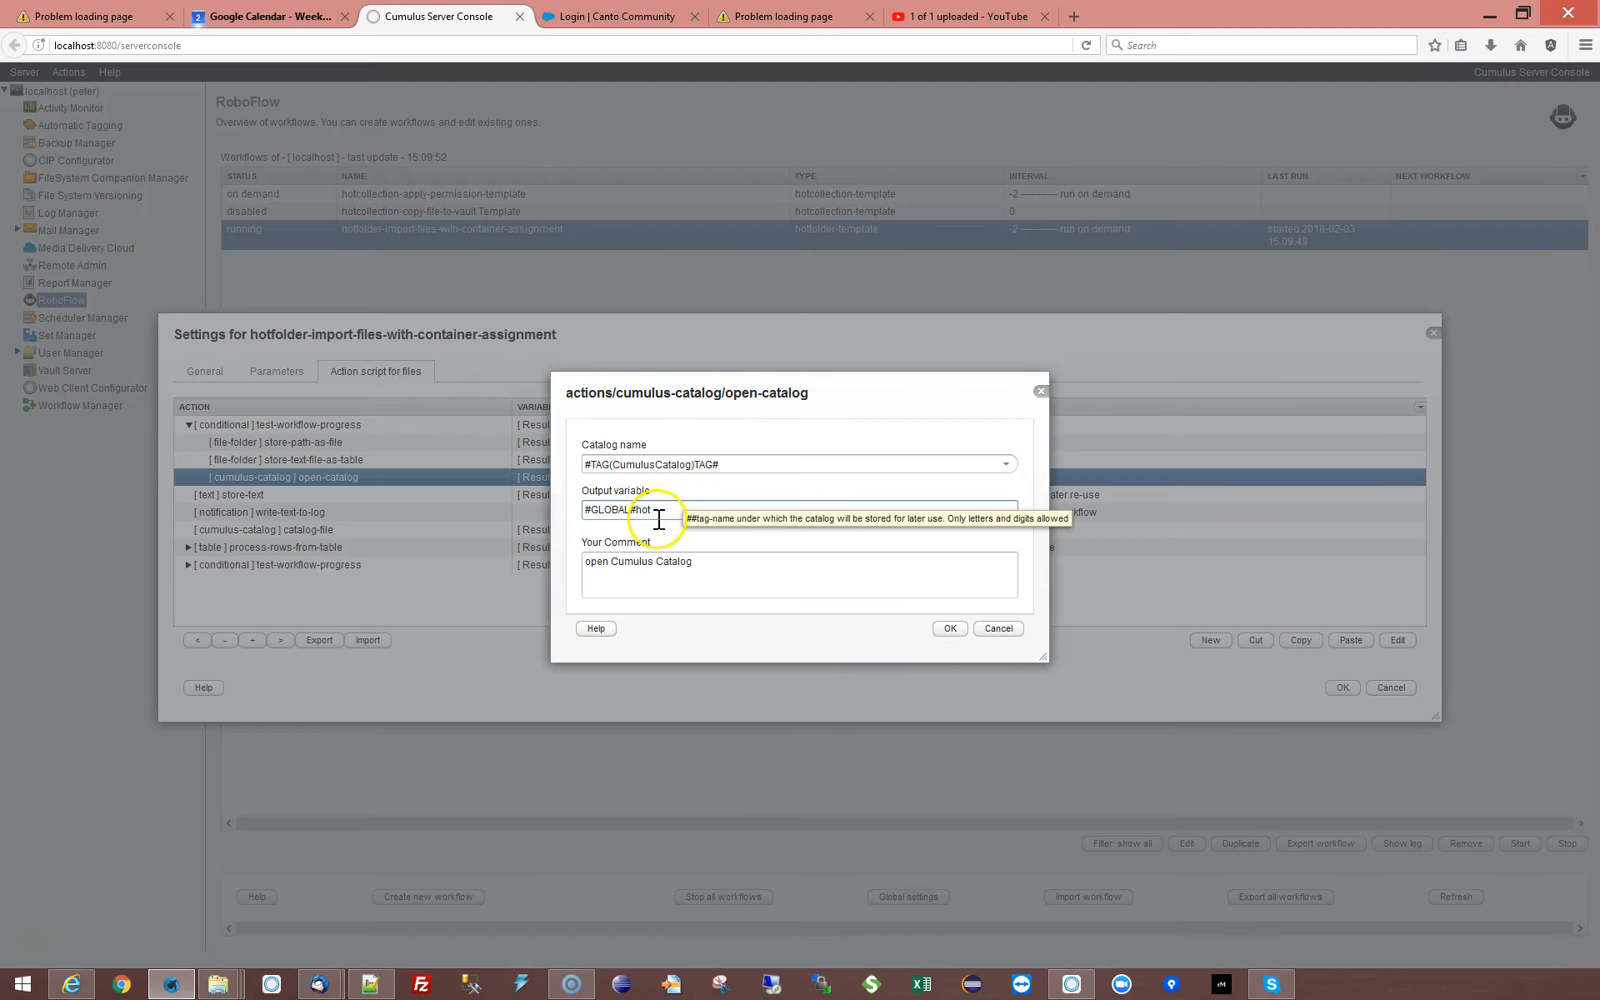
drag(639, 511, 651, 511)
click(586, 507)
drag(637, 510, 568, 514)
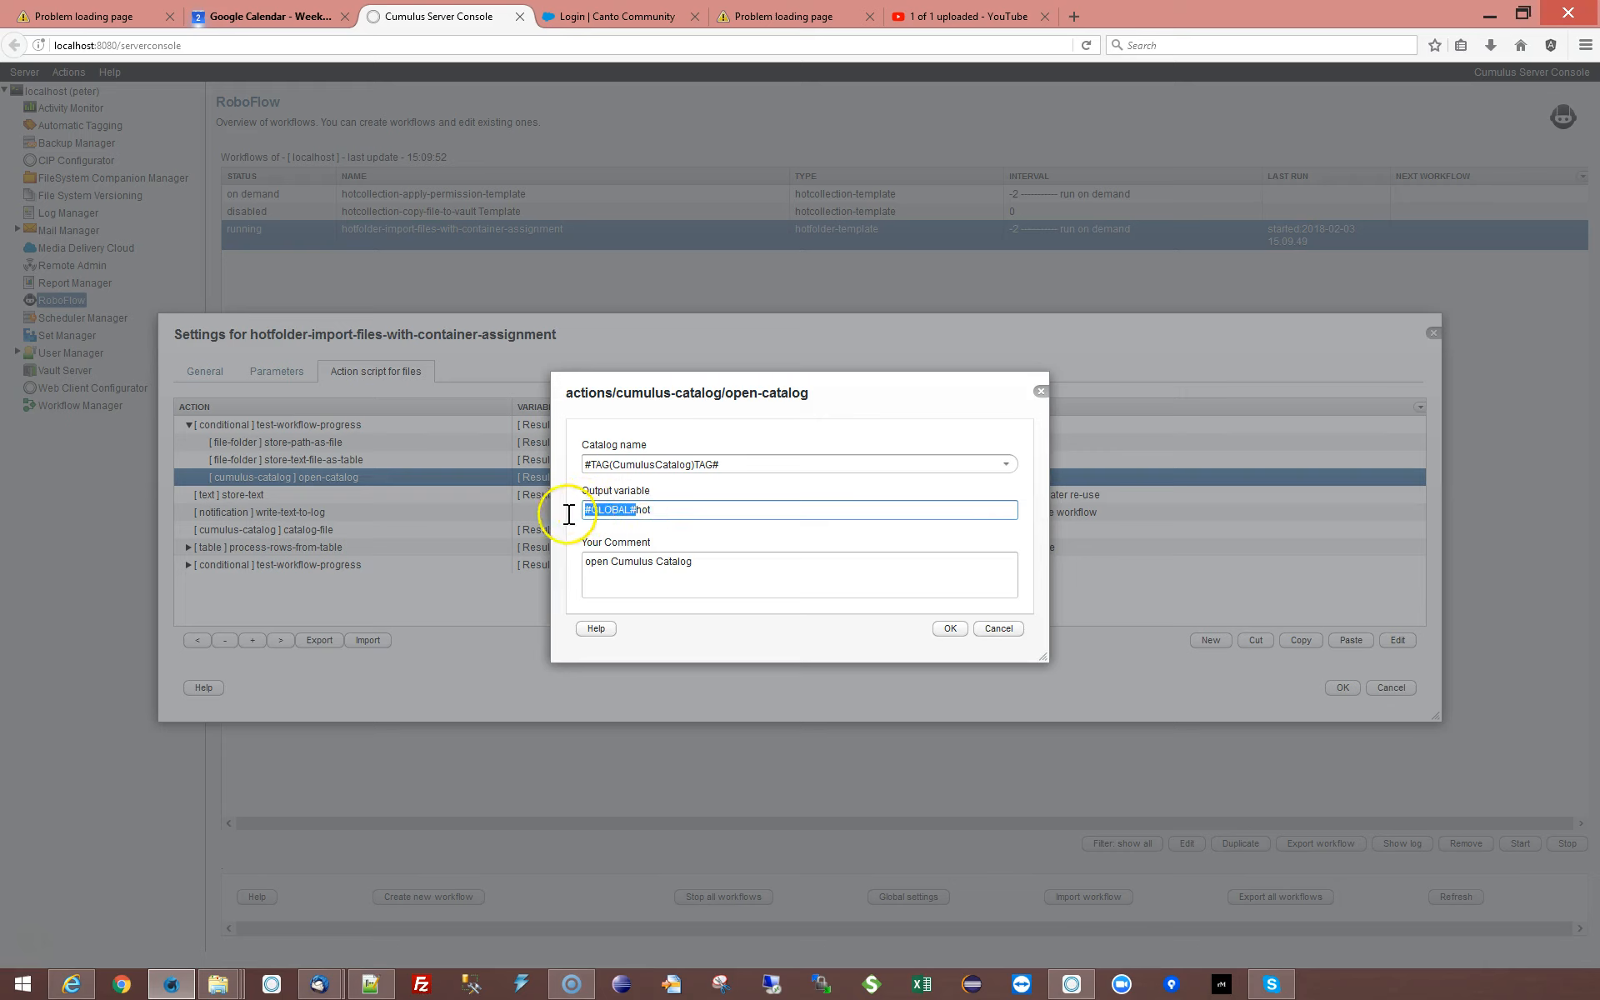
click(997, 629)
click(189, 425)
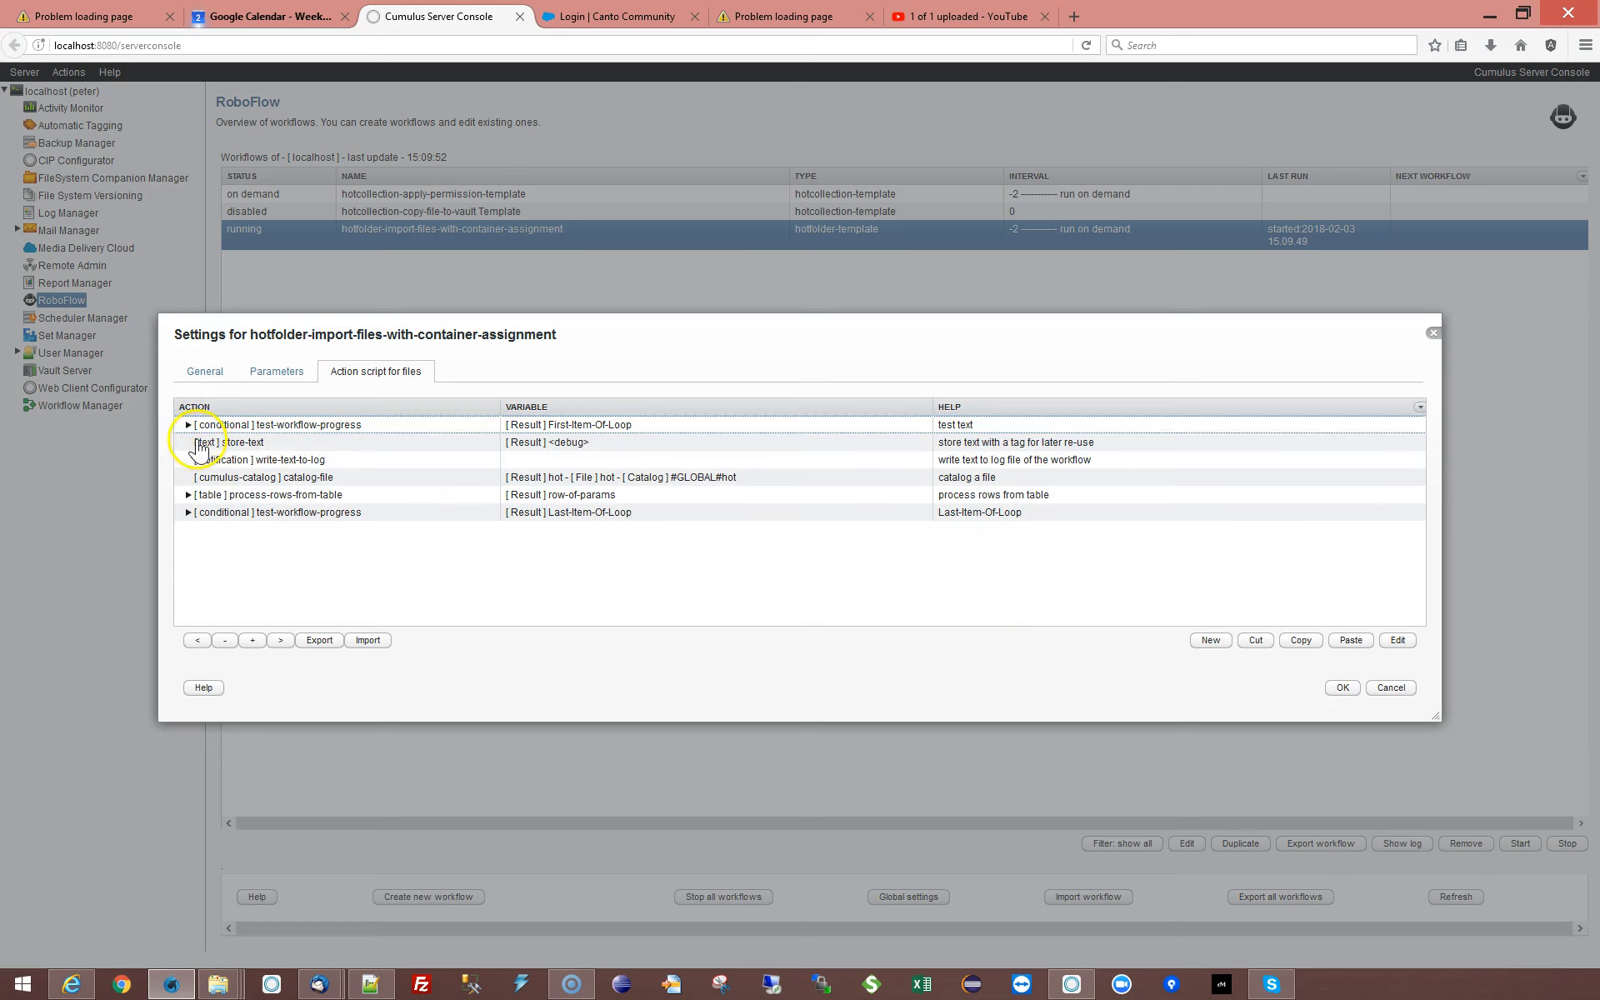
Expand the Last-Item-Of-Loop condition to view its nested close-catalog action, and collapse it again.
click(219, 433)
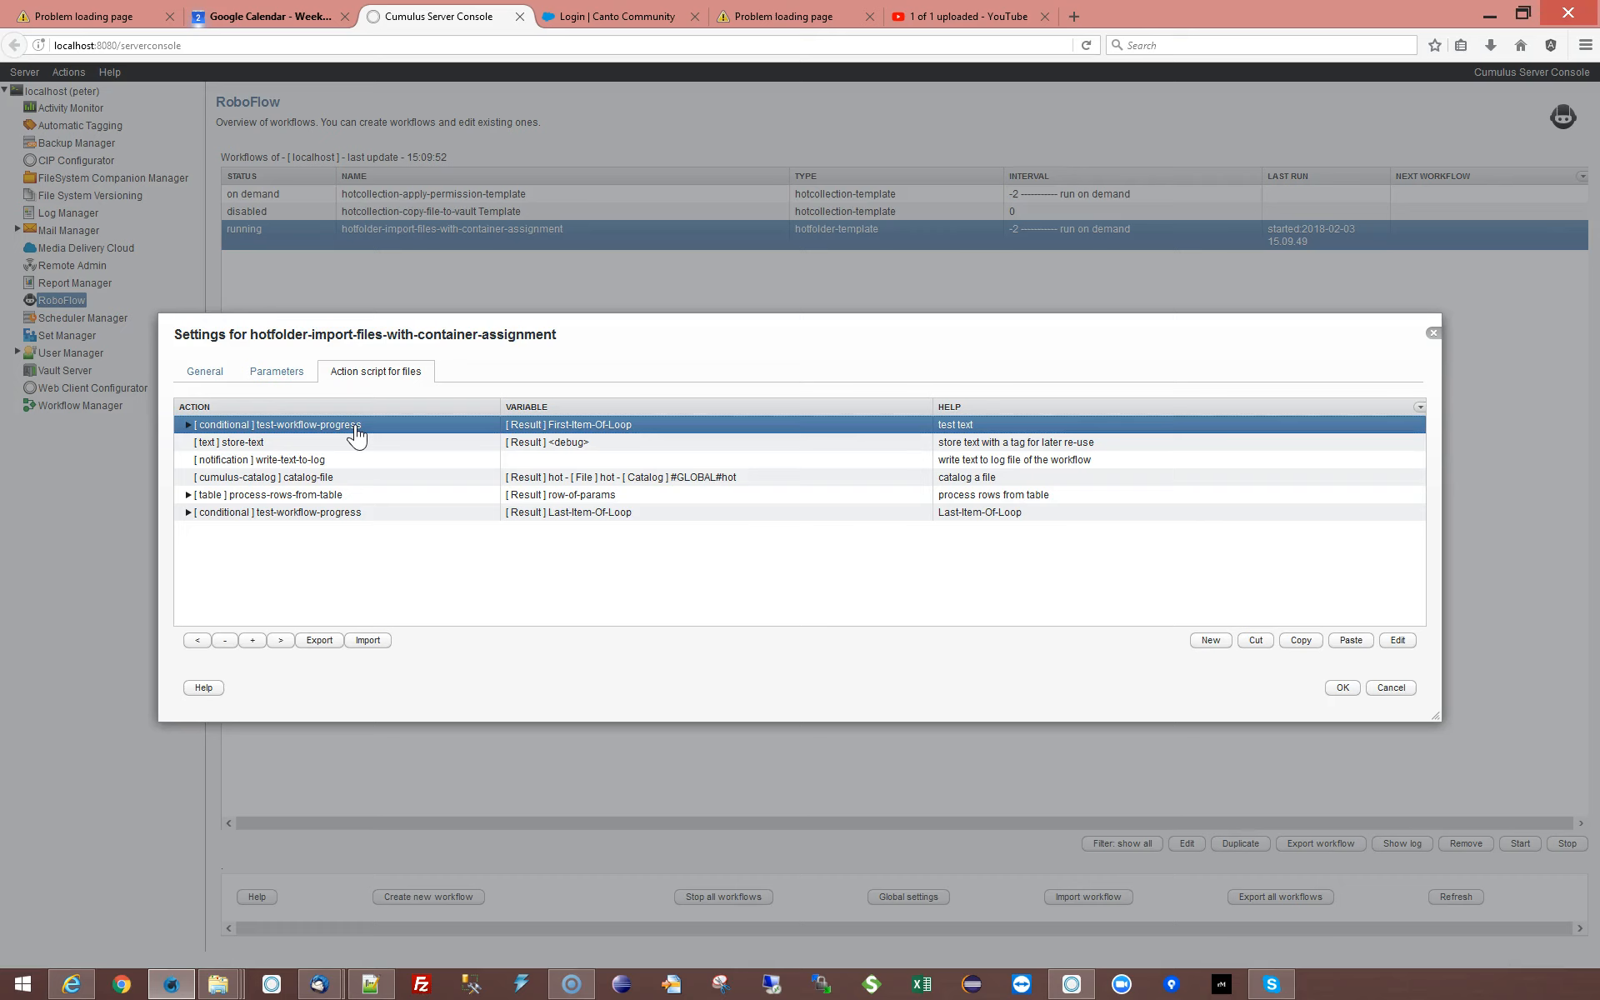
click(188, 512)
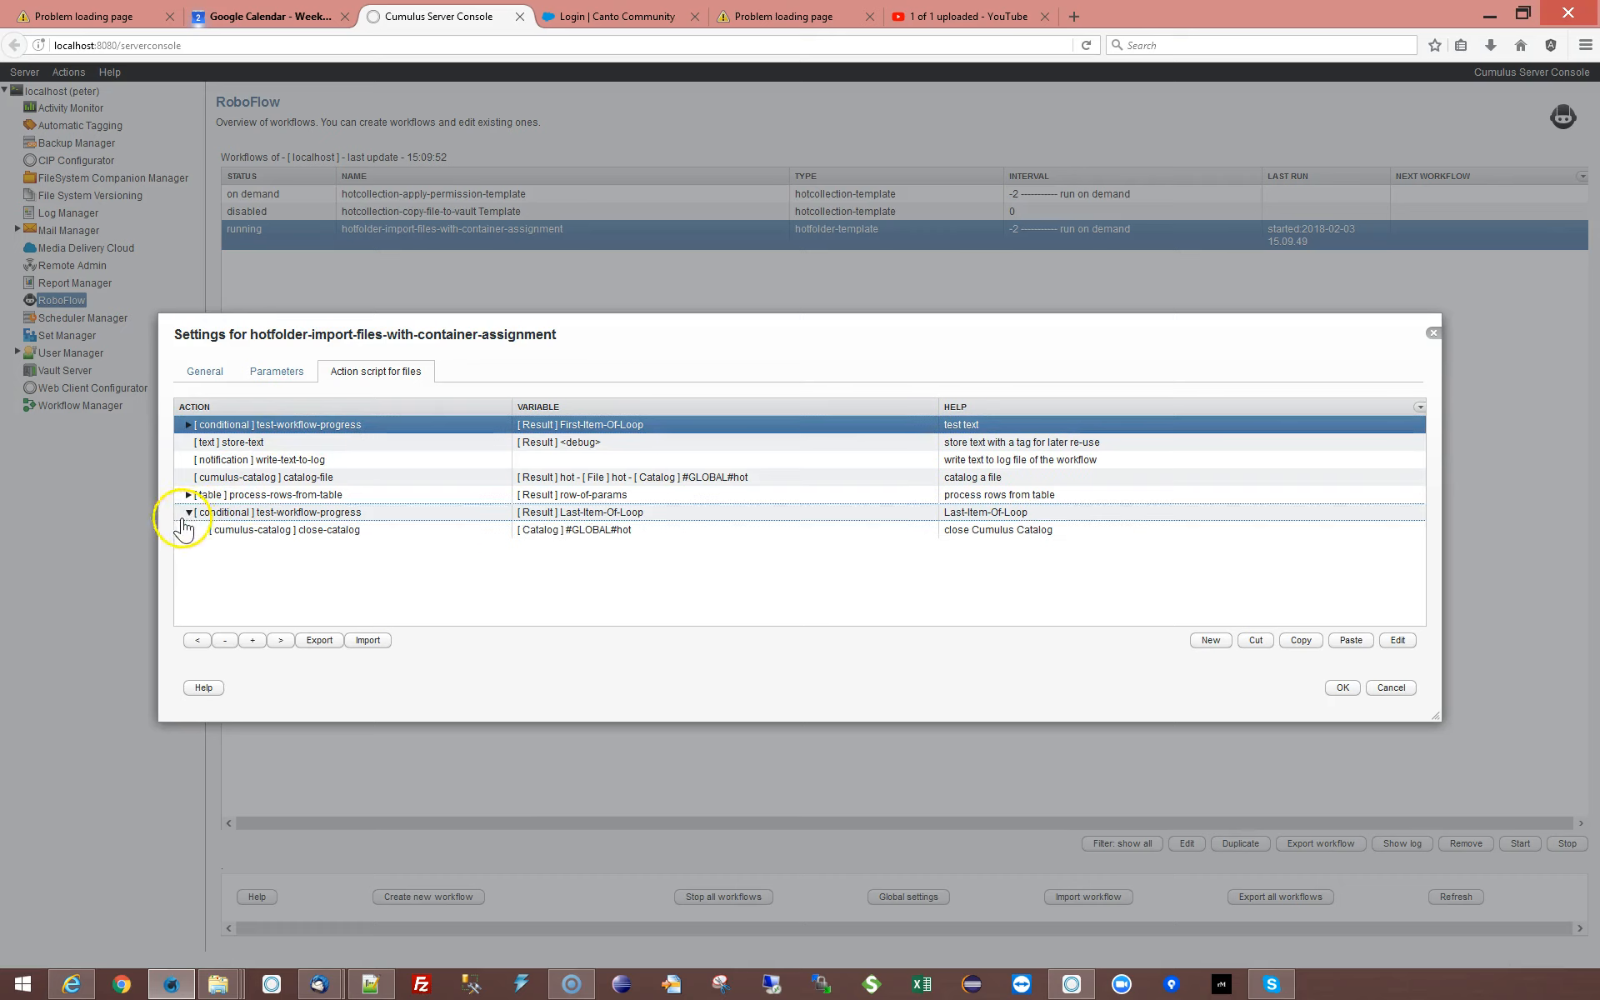
click(366, 533)
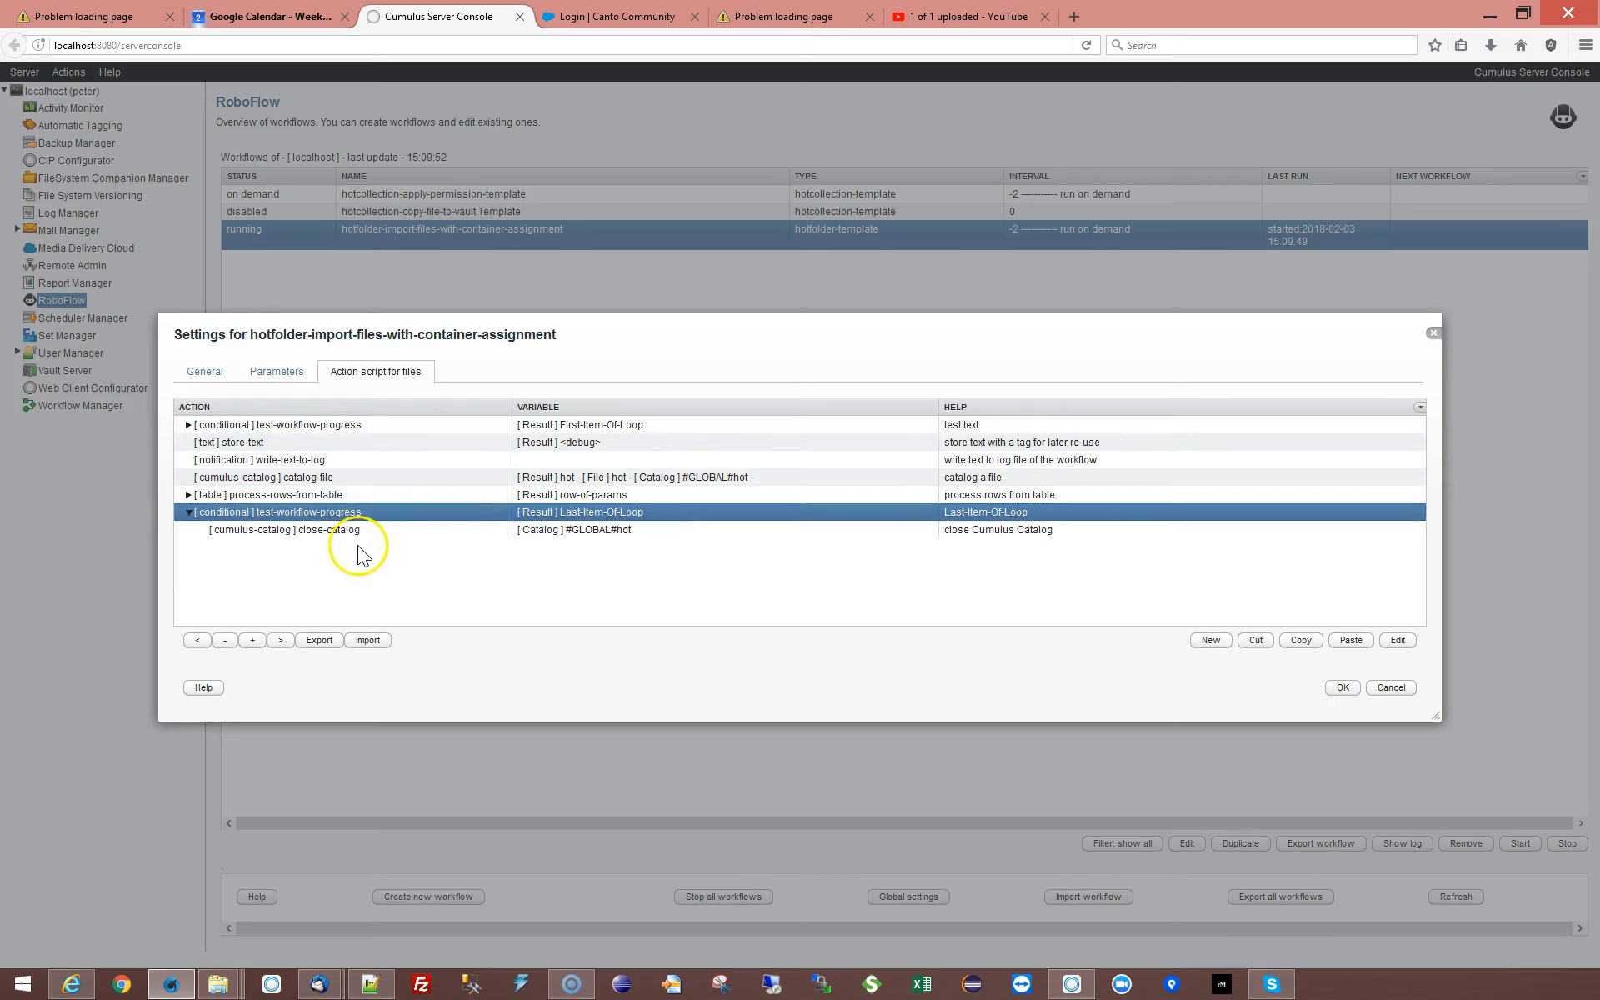
click(189, 513)
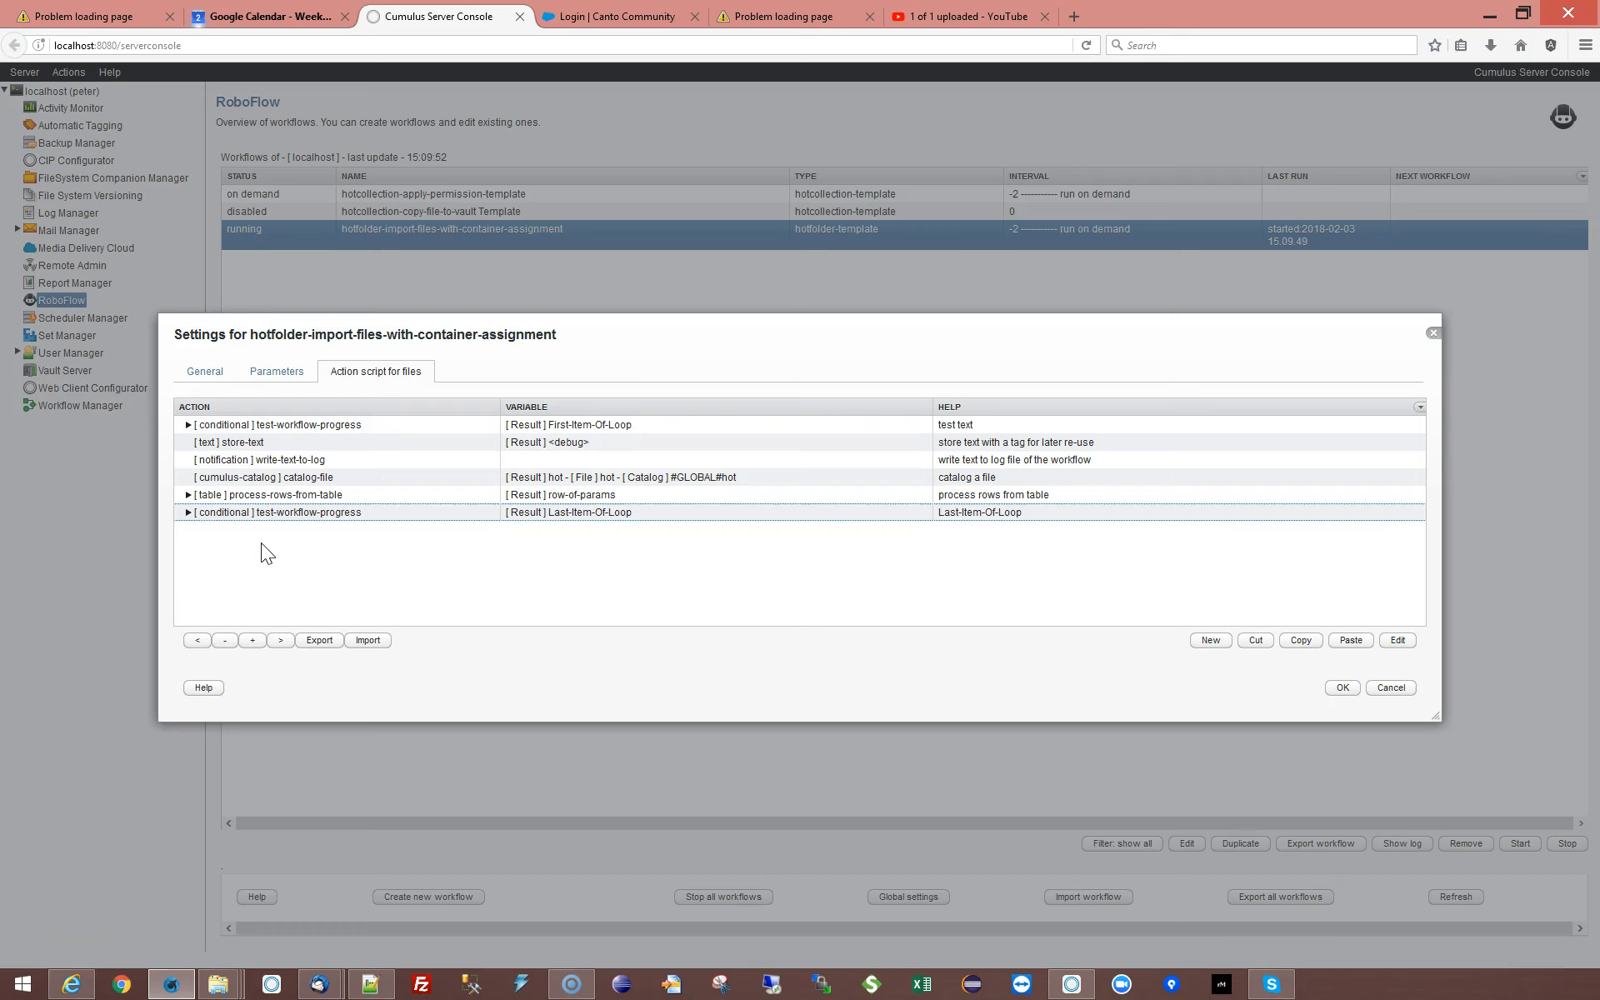
Expand the process-rows-from-table action and look at its store-text actions for condition and conditionvalue.
click(340, 495)
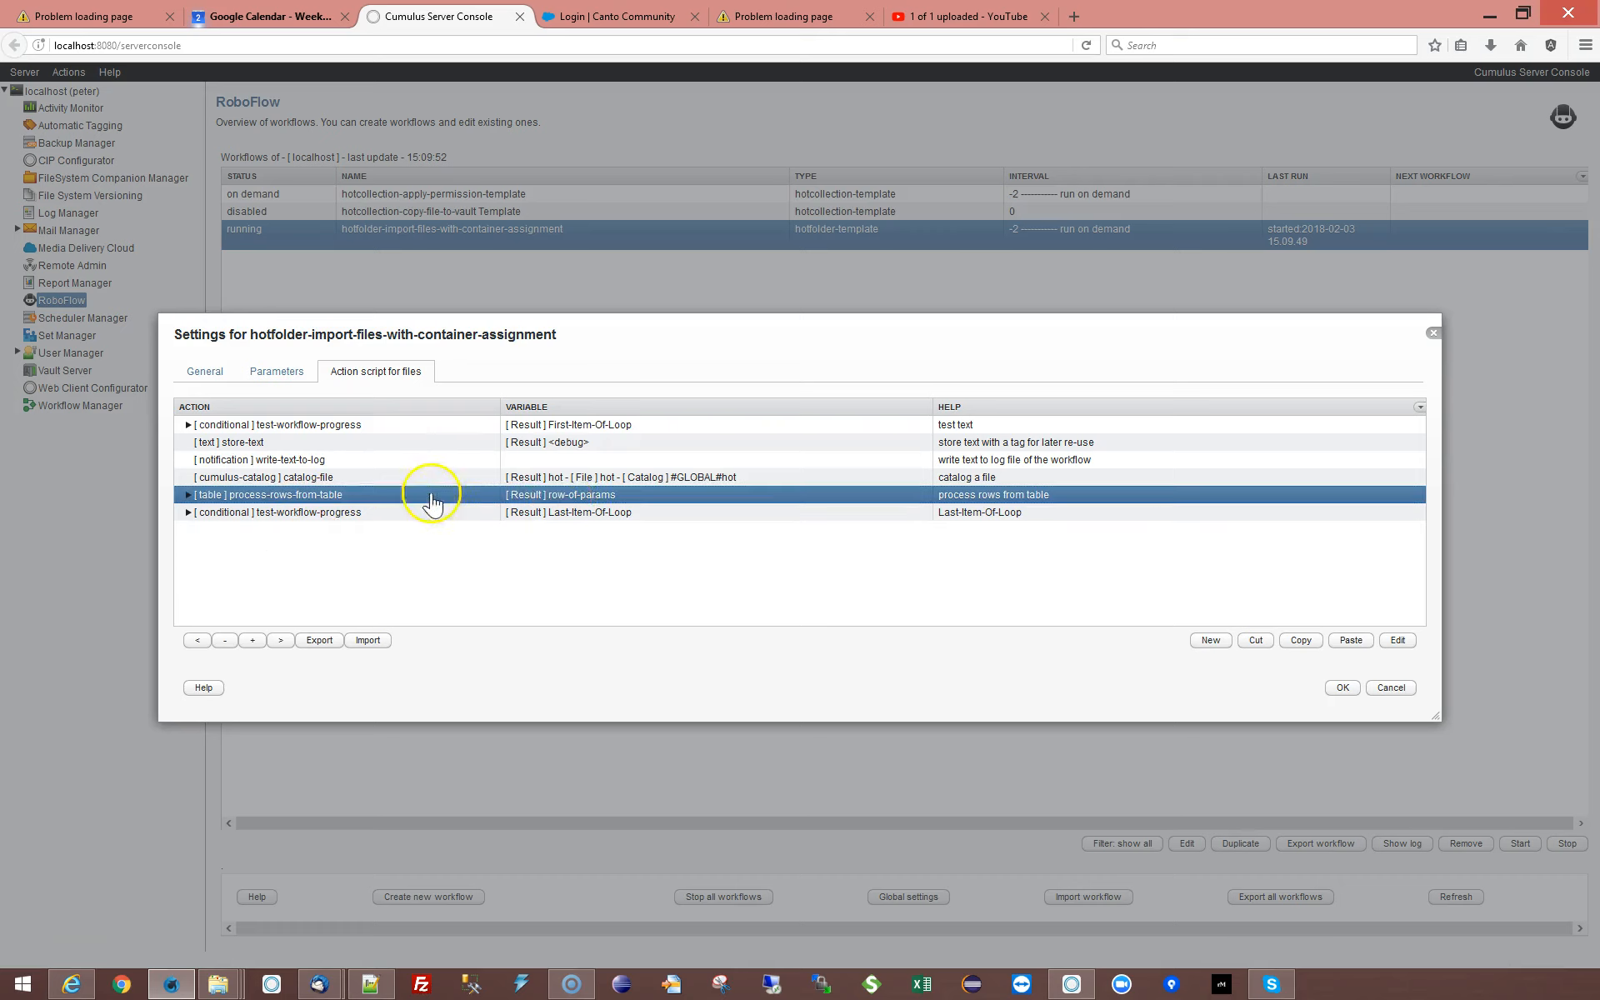
click(188, 495)
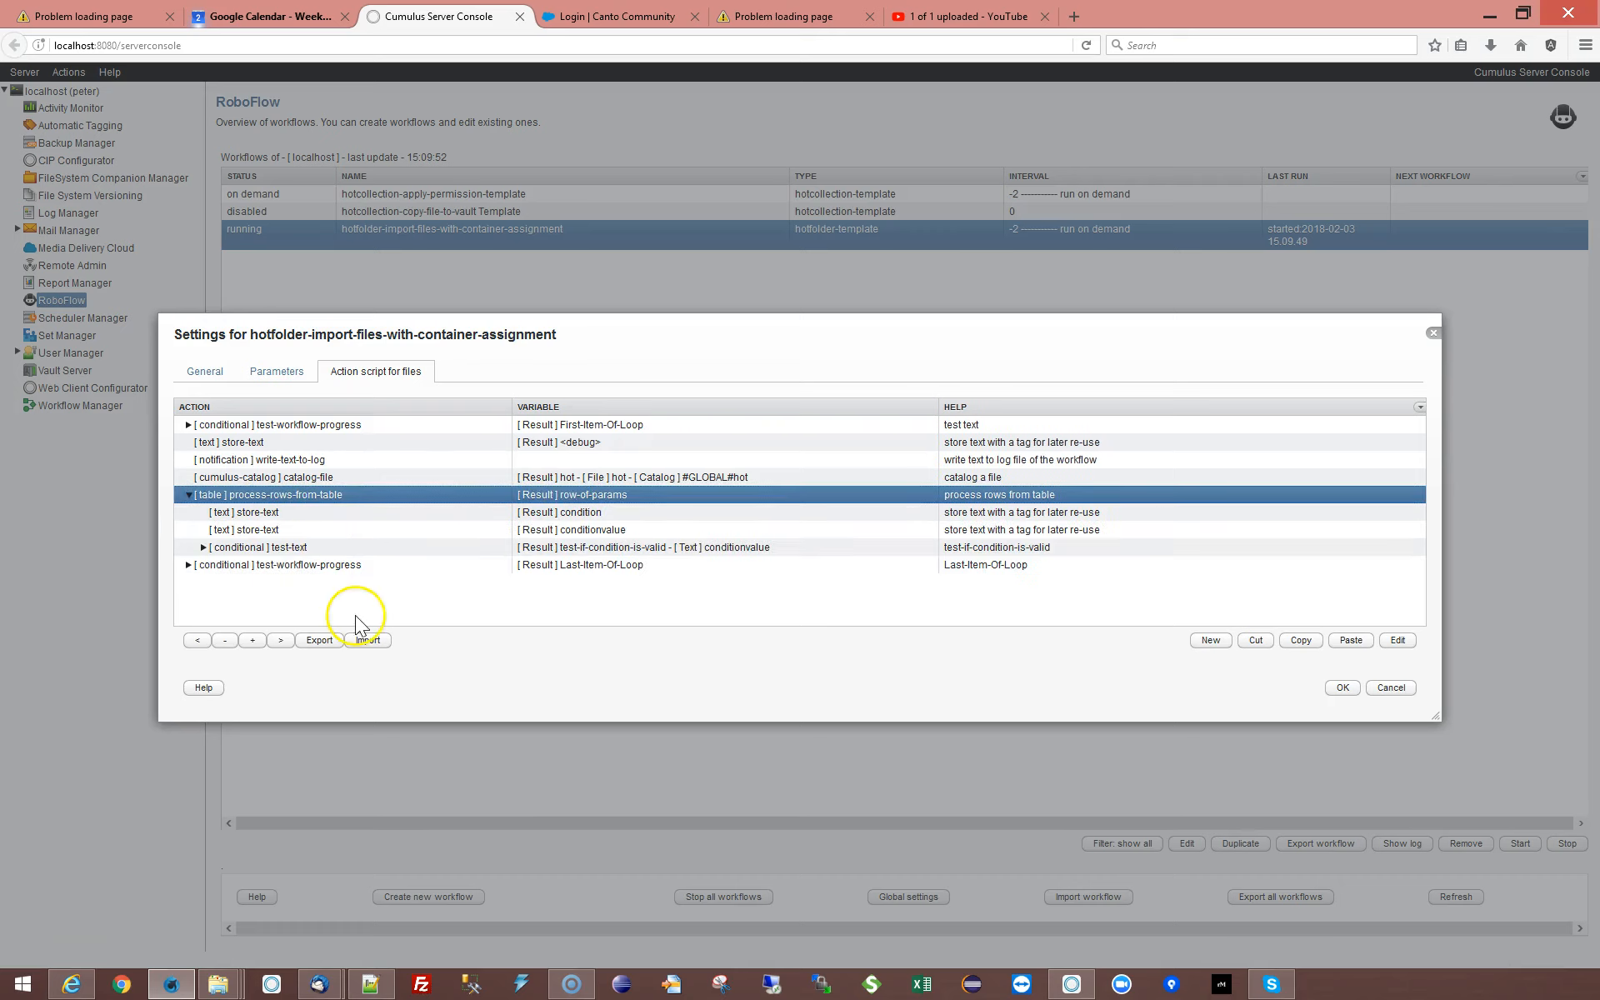
click(336, 513)
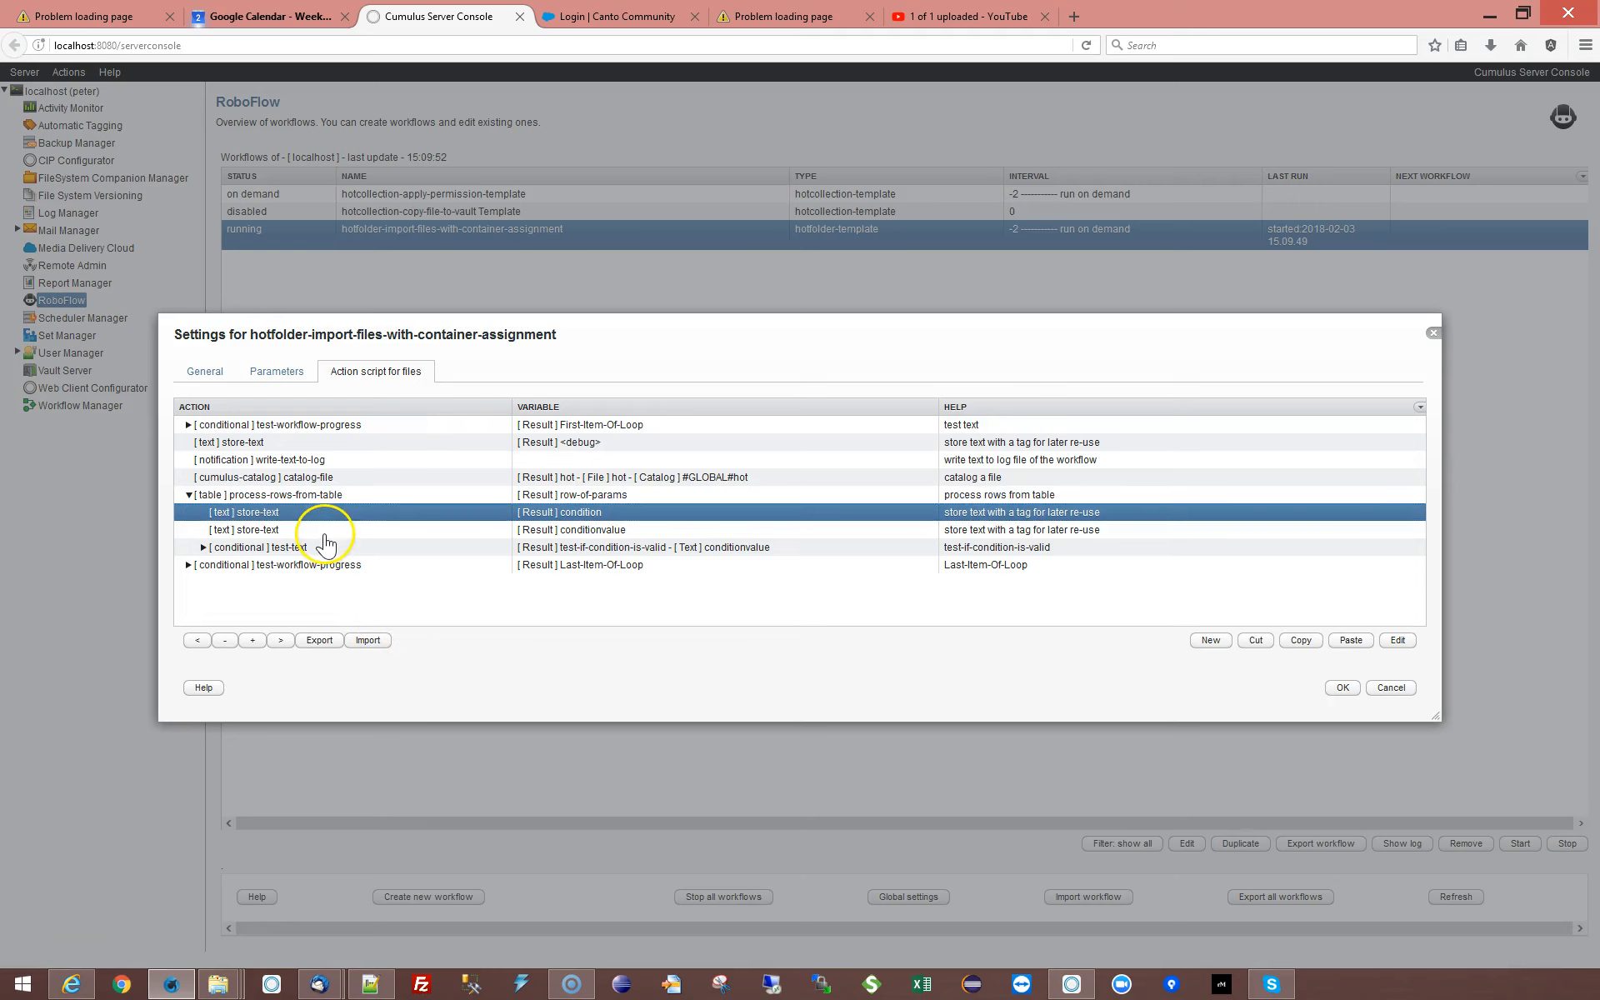
click(325, 534)
click(388, 513)
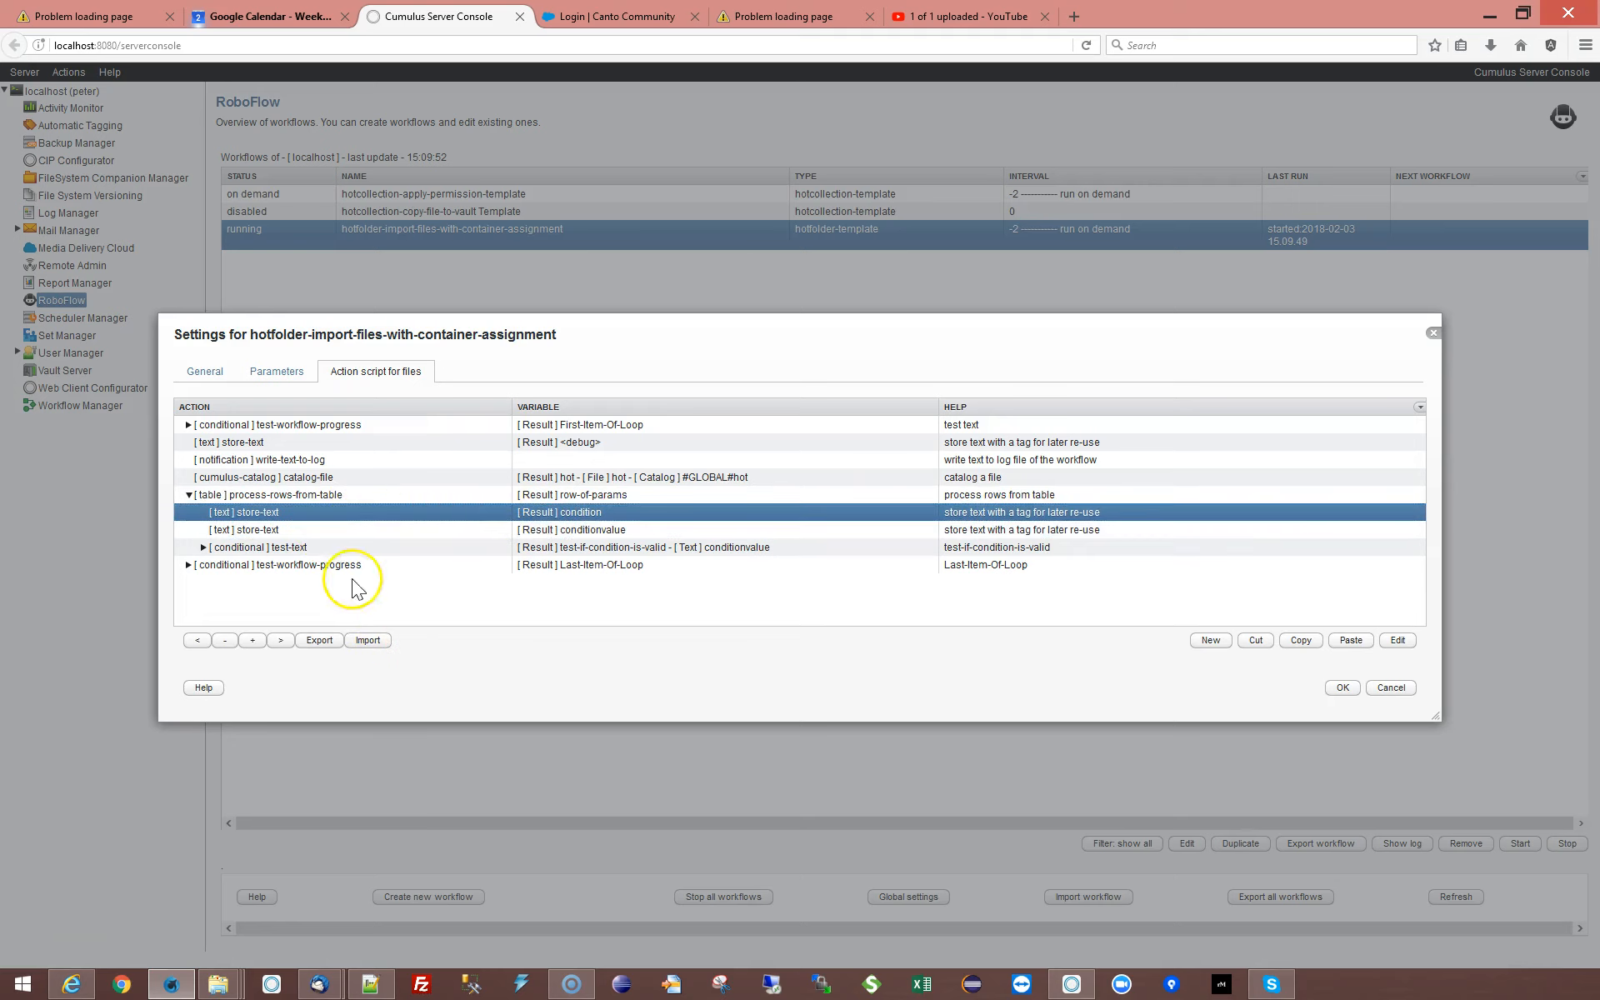
Expand the test-if-condition-is-valid condition, inspect its regular-expression test settings and close them without changes.
click(202, 548)
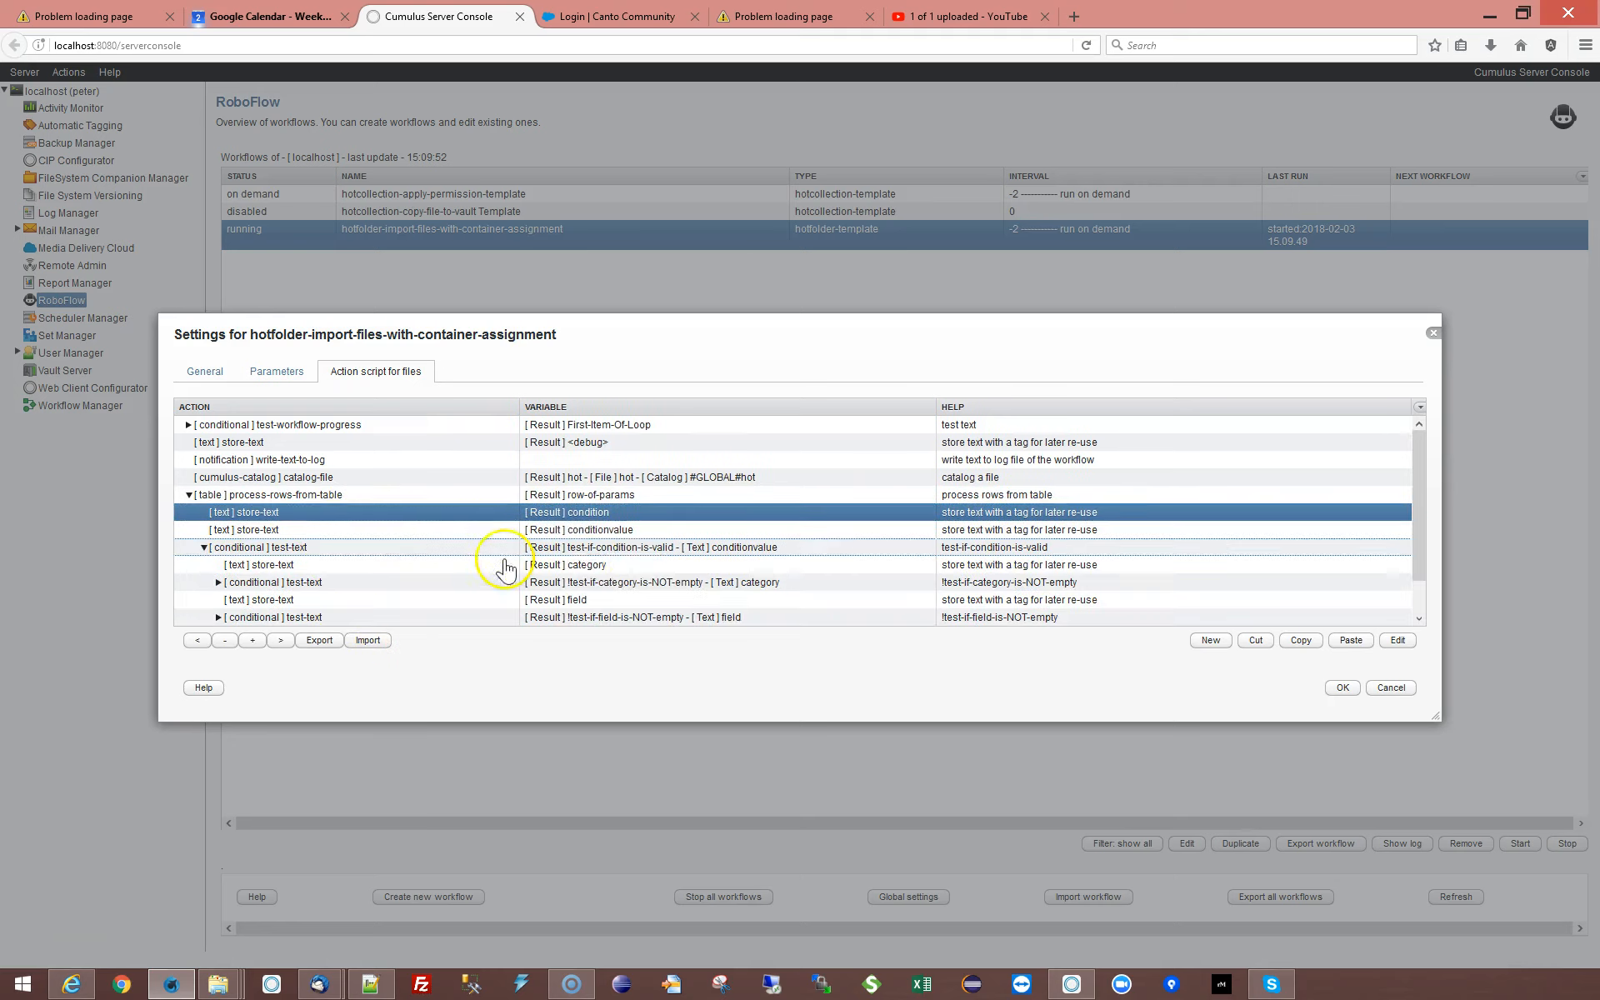
click(317, 565)
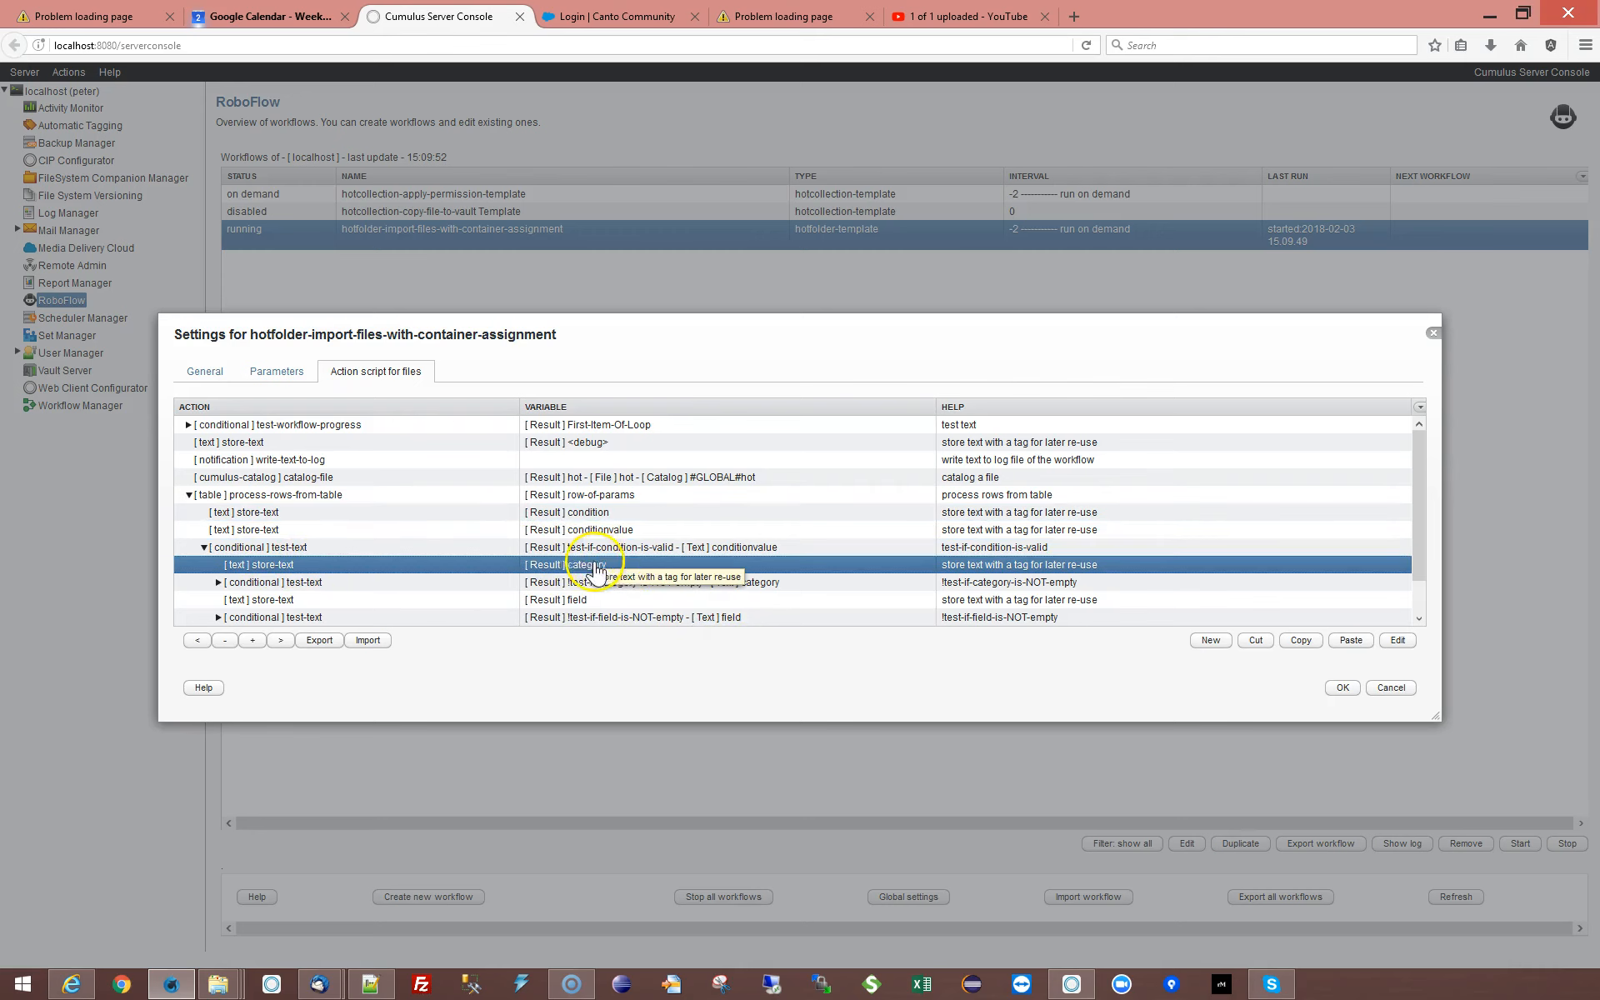
double_click(625, 548)
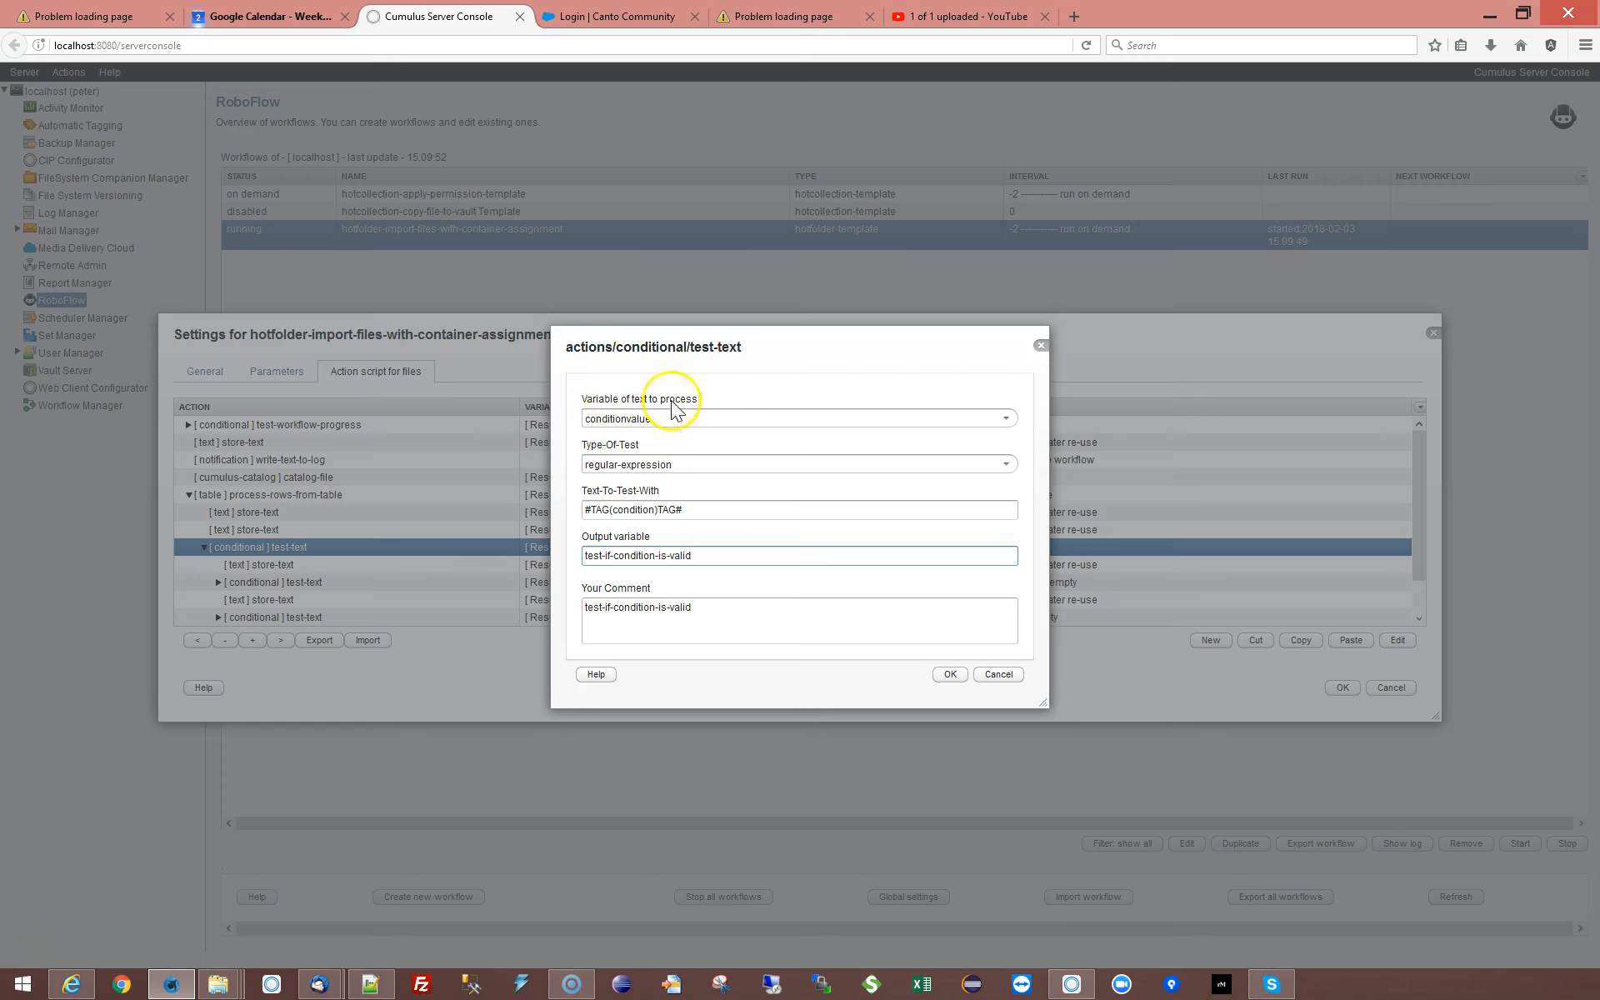
click(998, 674)
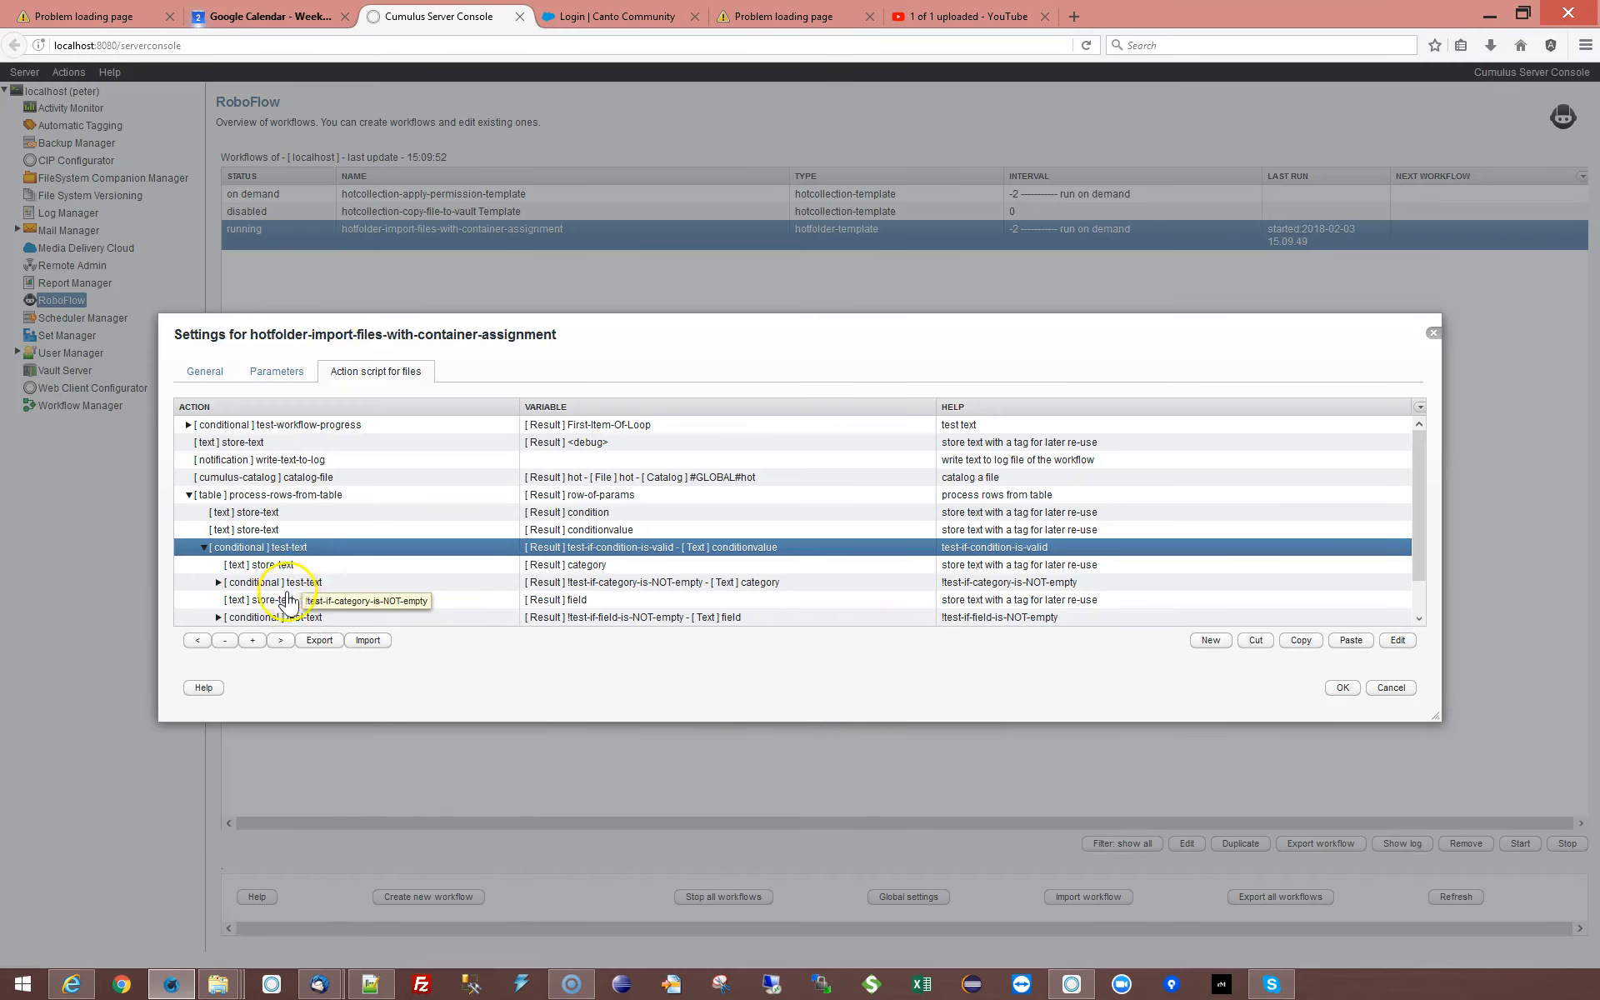
Expand the category-is-NOT-empty condition, inspect its set-record-field-text-value action and close that action without changes.
click(321, 564)
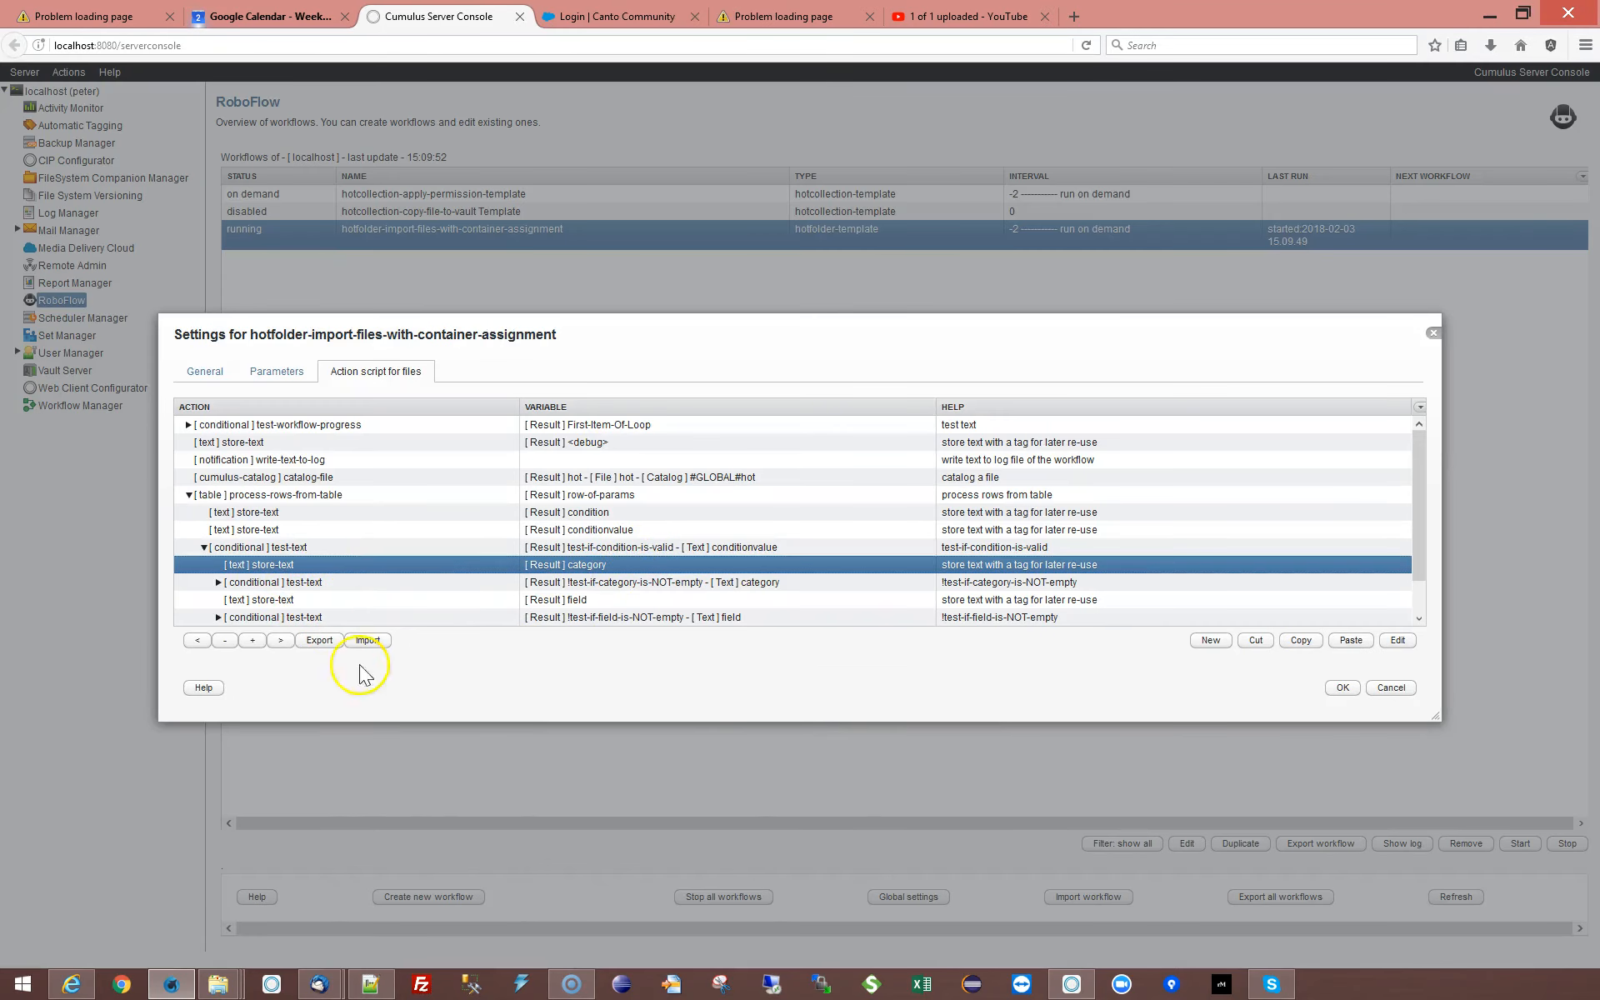
click(238, 584)
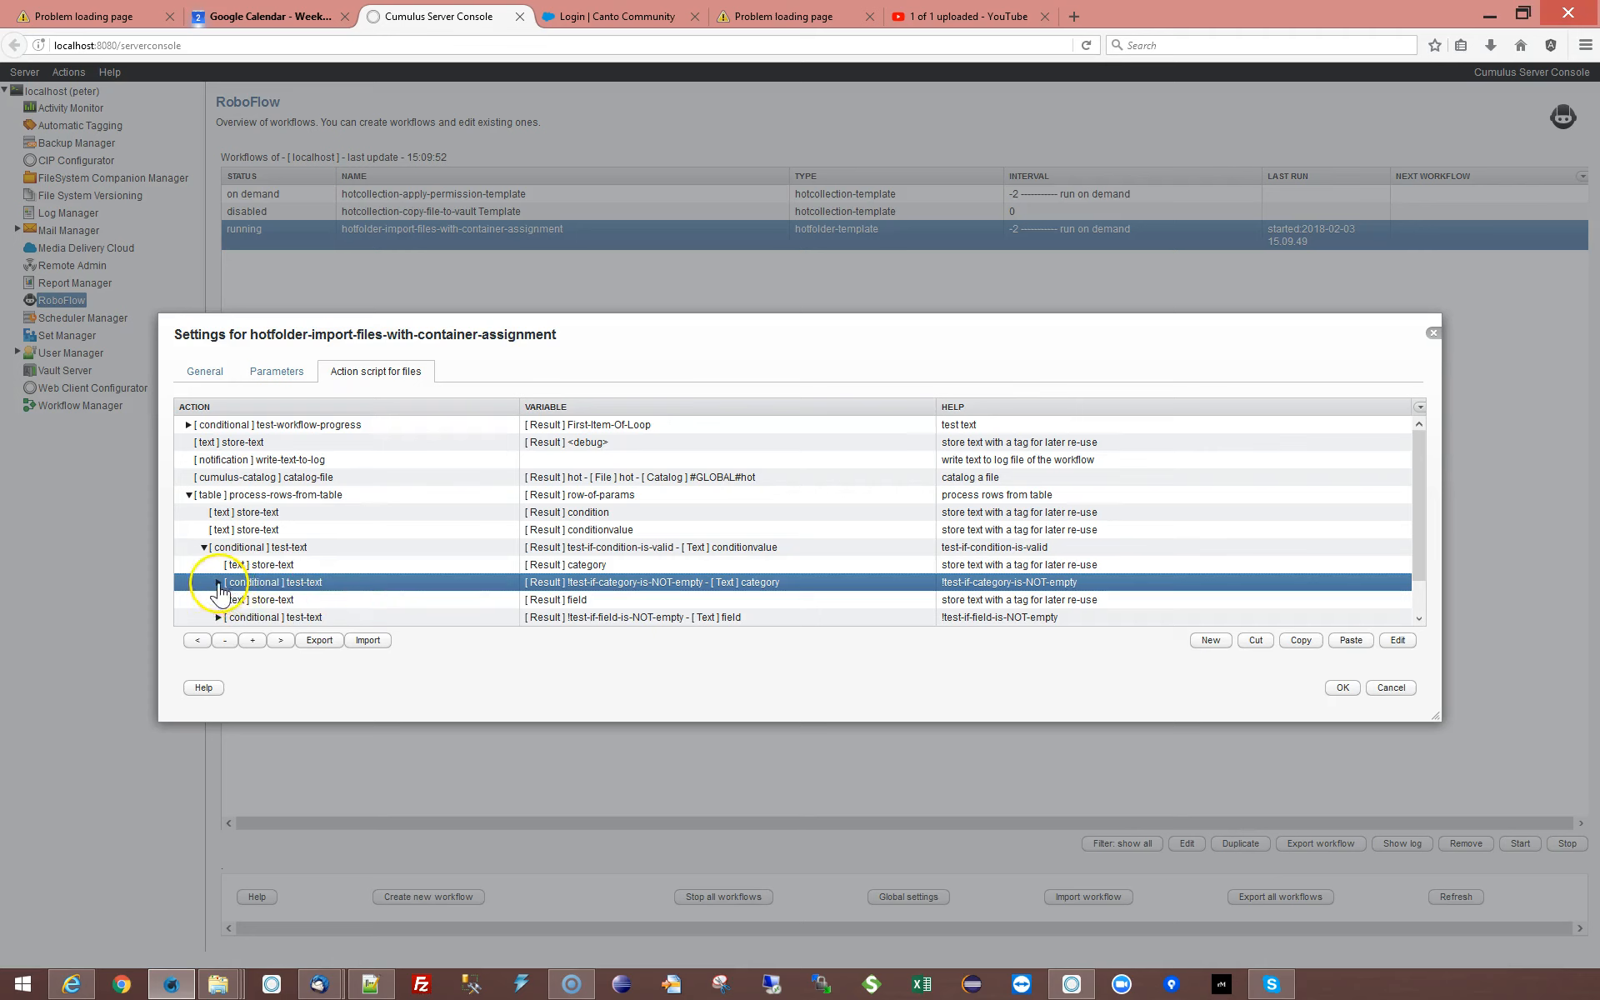
click(218, 581)
scroll(525, 525, down, 2)
double_click(392, 547)
double_click(591, 487)
click(998, 650)
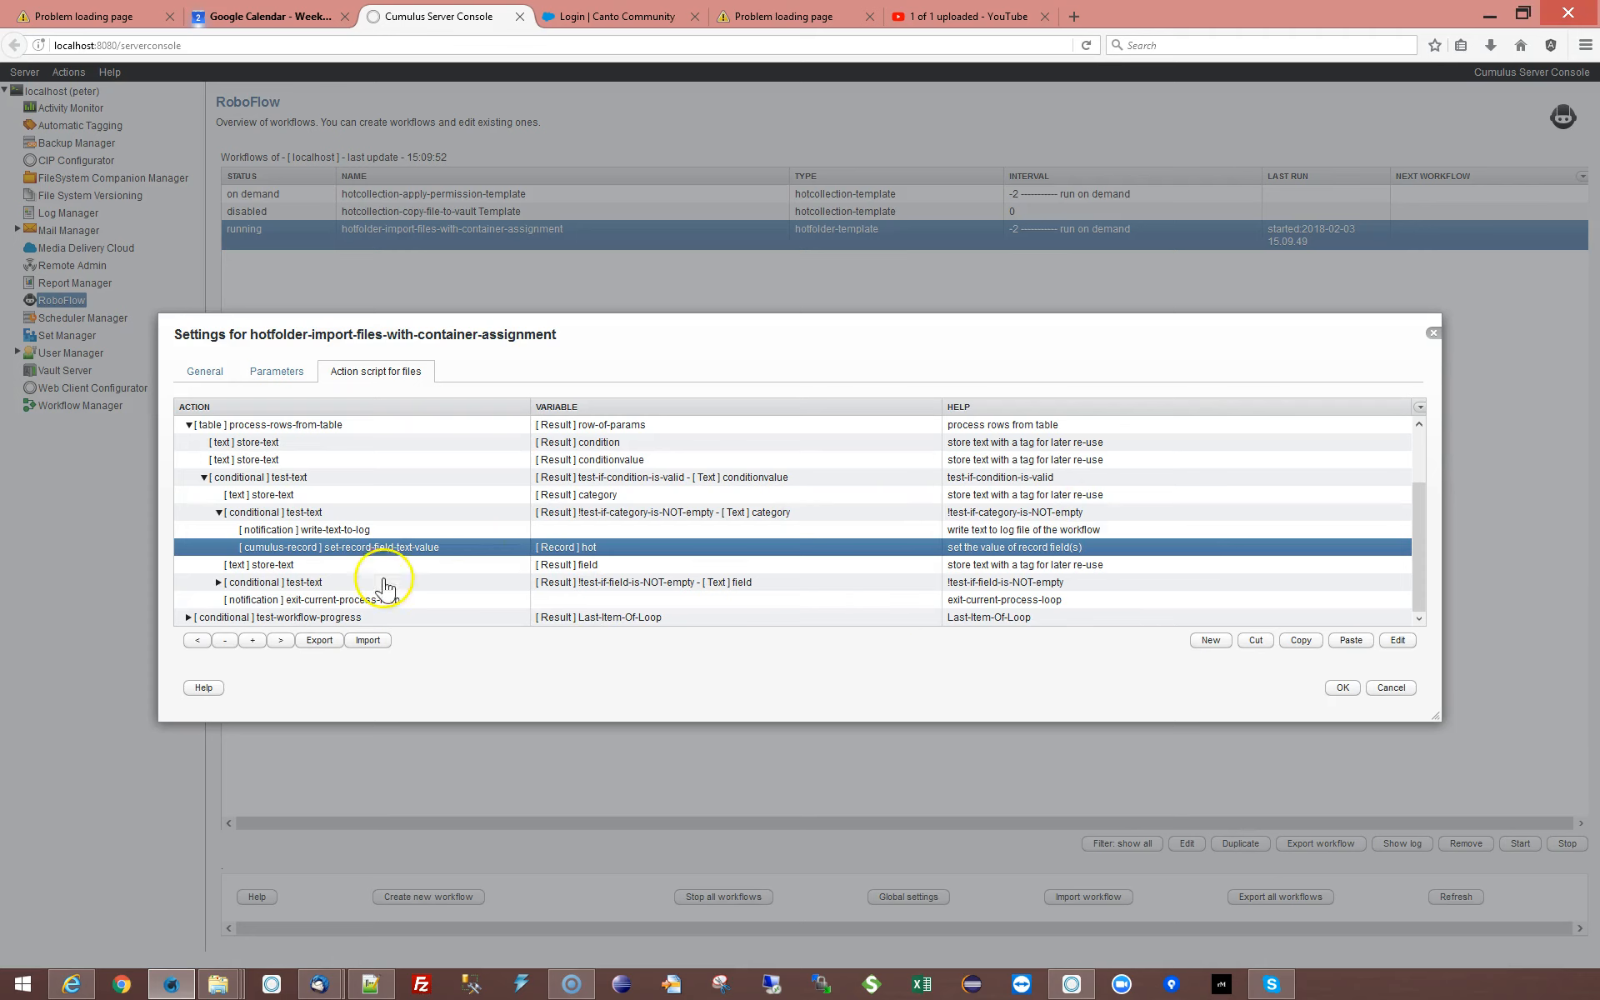
Expand the field-is-NOT-empty condition to view its nested actions, and collapse both the field and category conditions.
click(218, 582)
scroll(721, 581, down, 1)
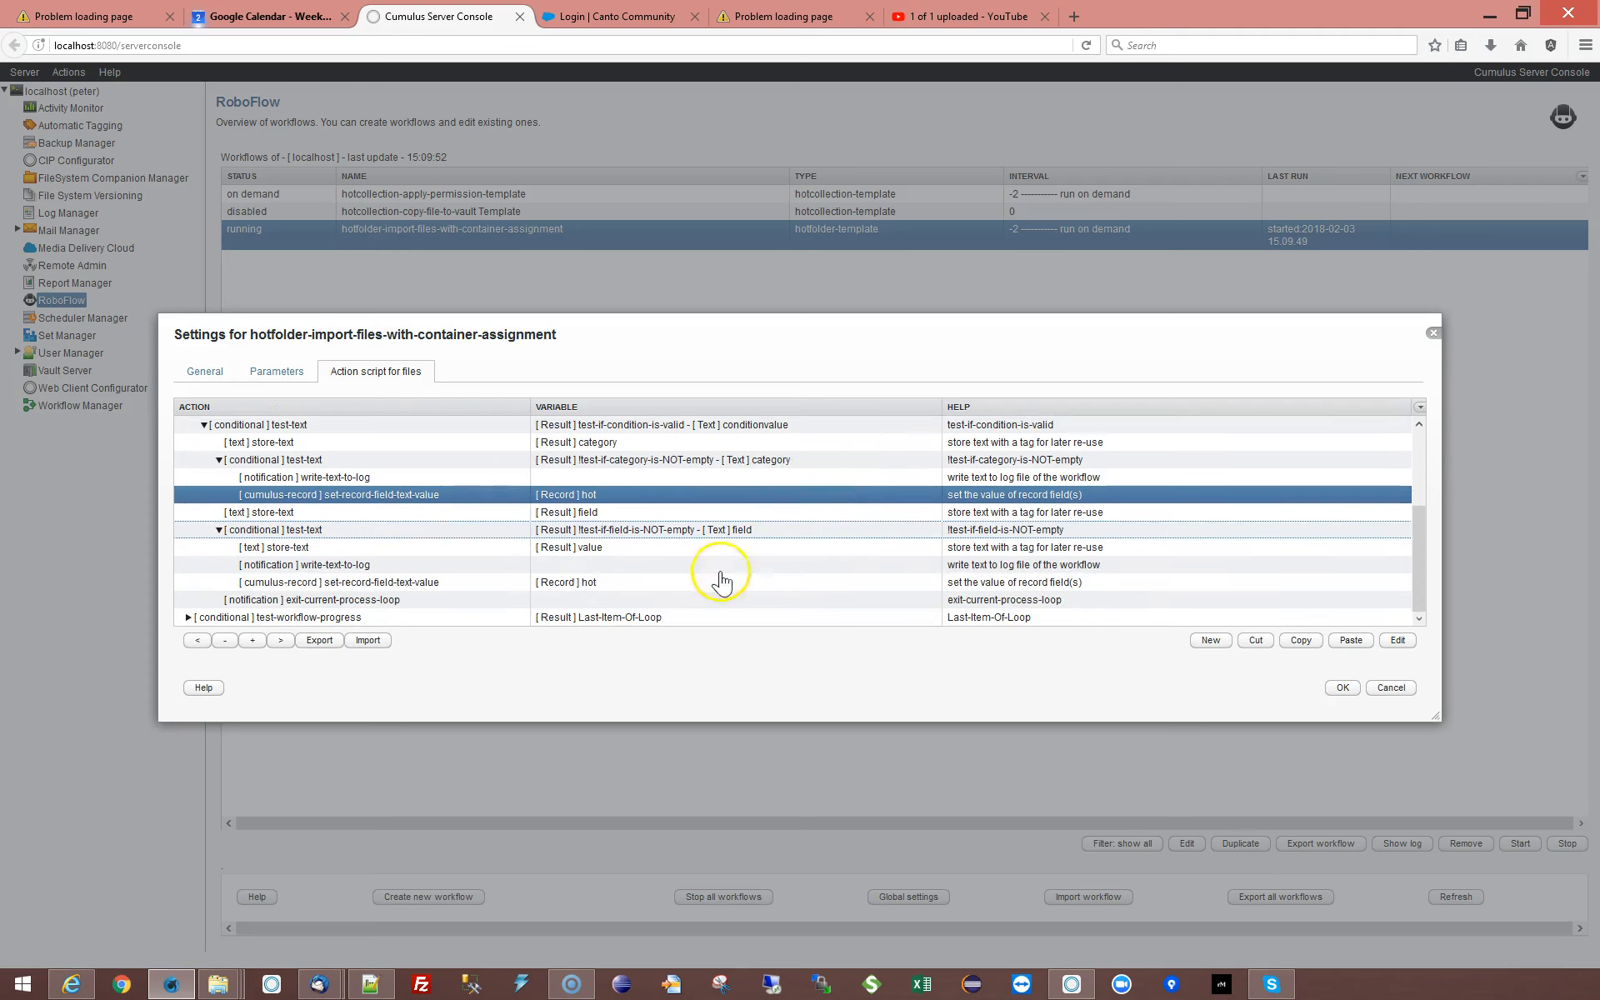
click(588, 511)
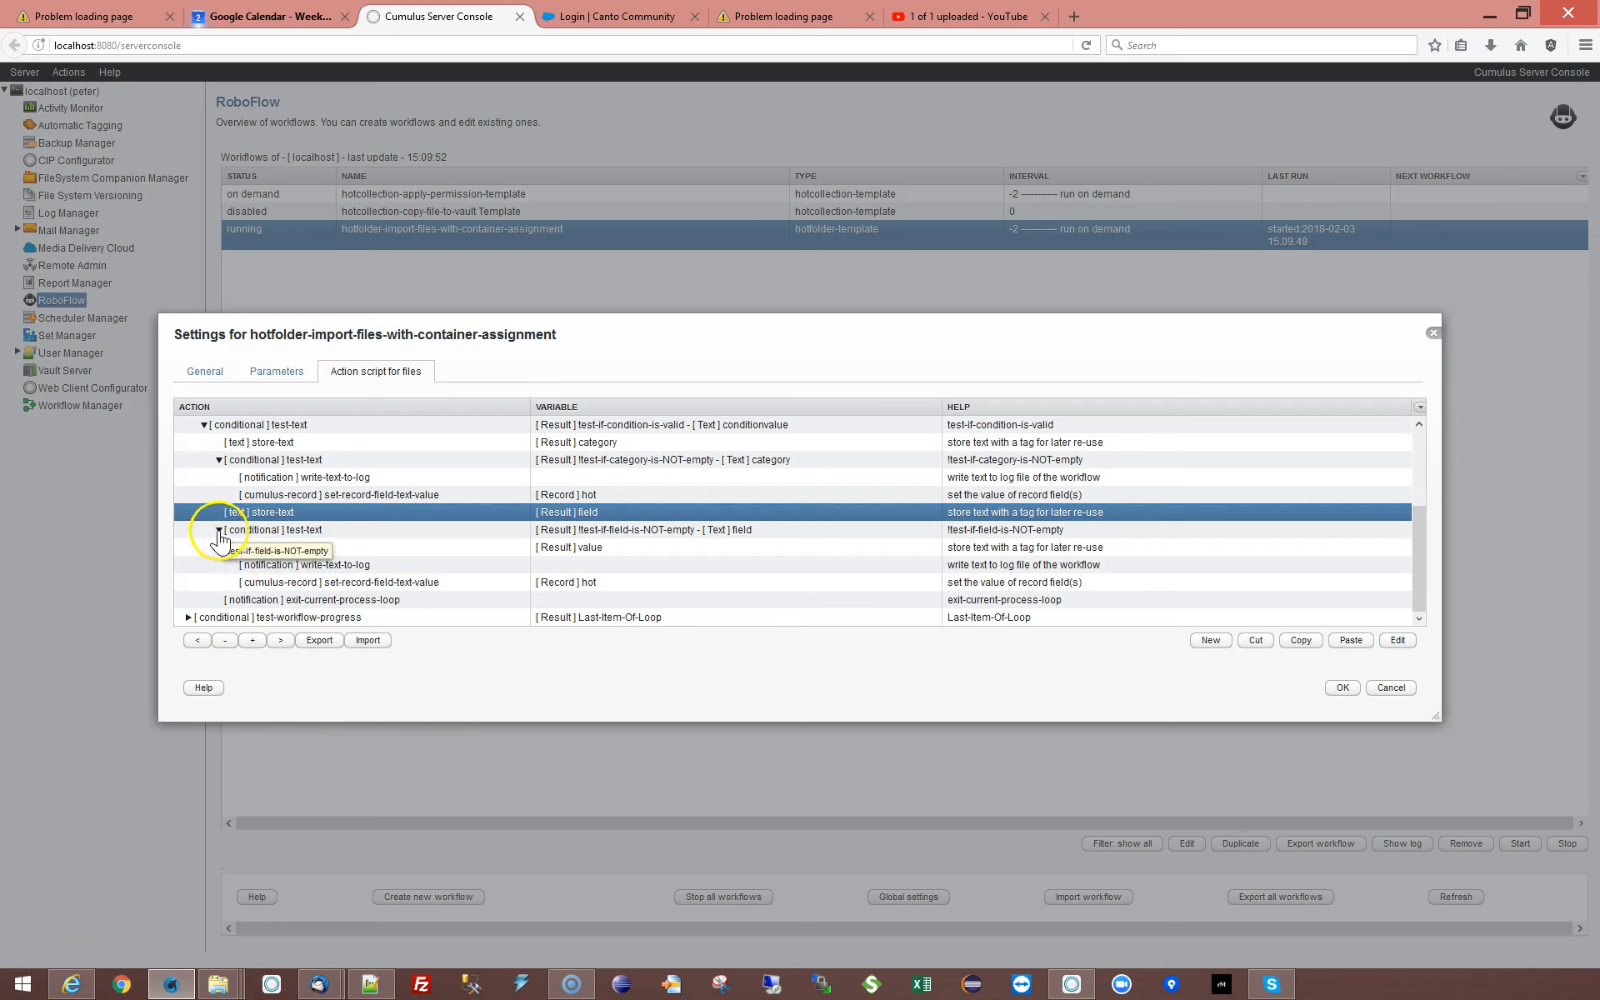
click(219, 529)
click(217, 513)
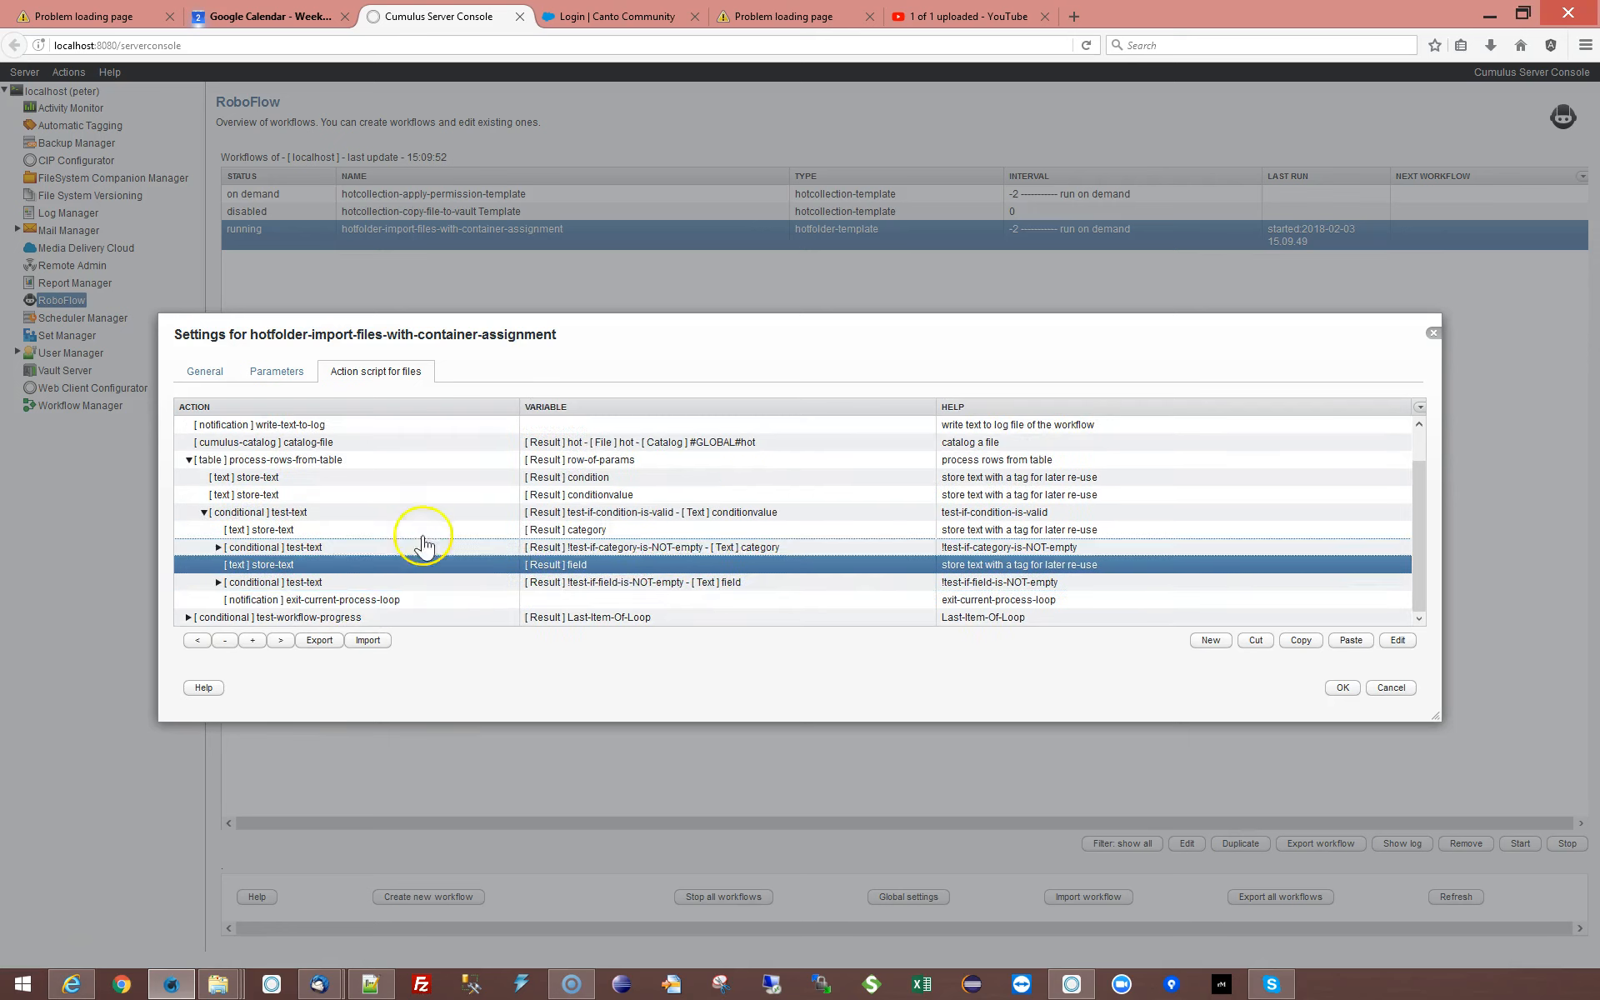
Examine how the exit-current-process-loop action relates to its parent test-if-condition-is-valid condition.
click(312, 601)
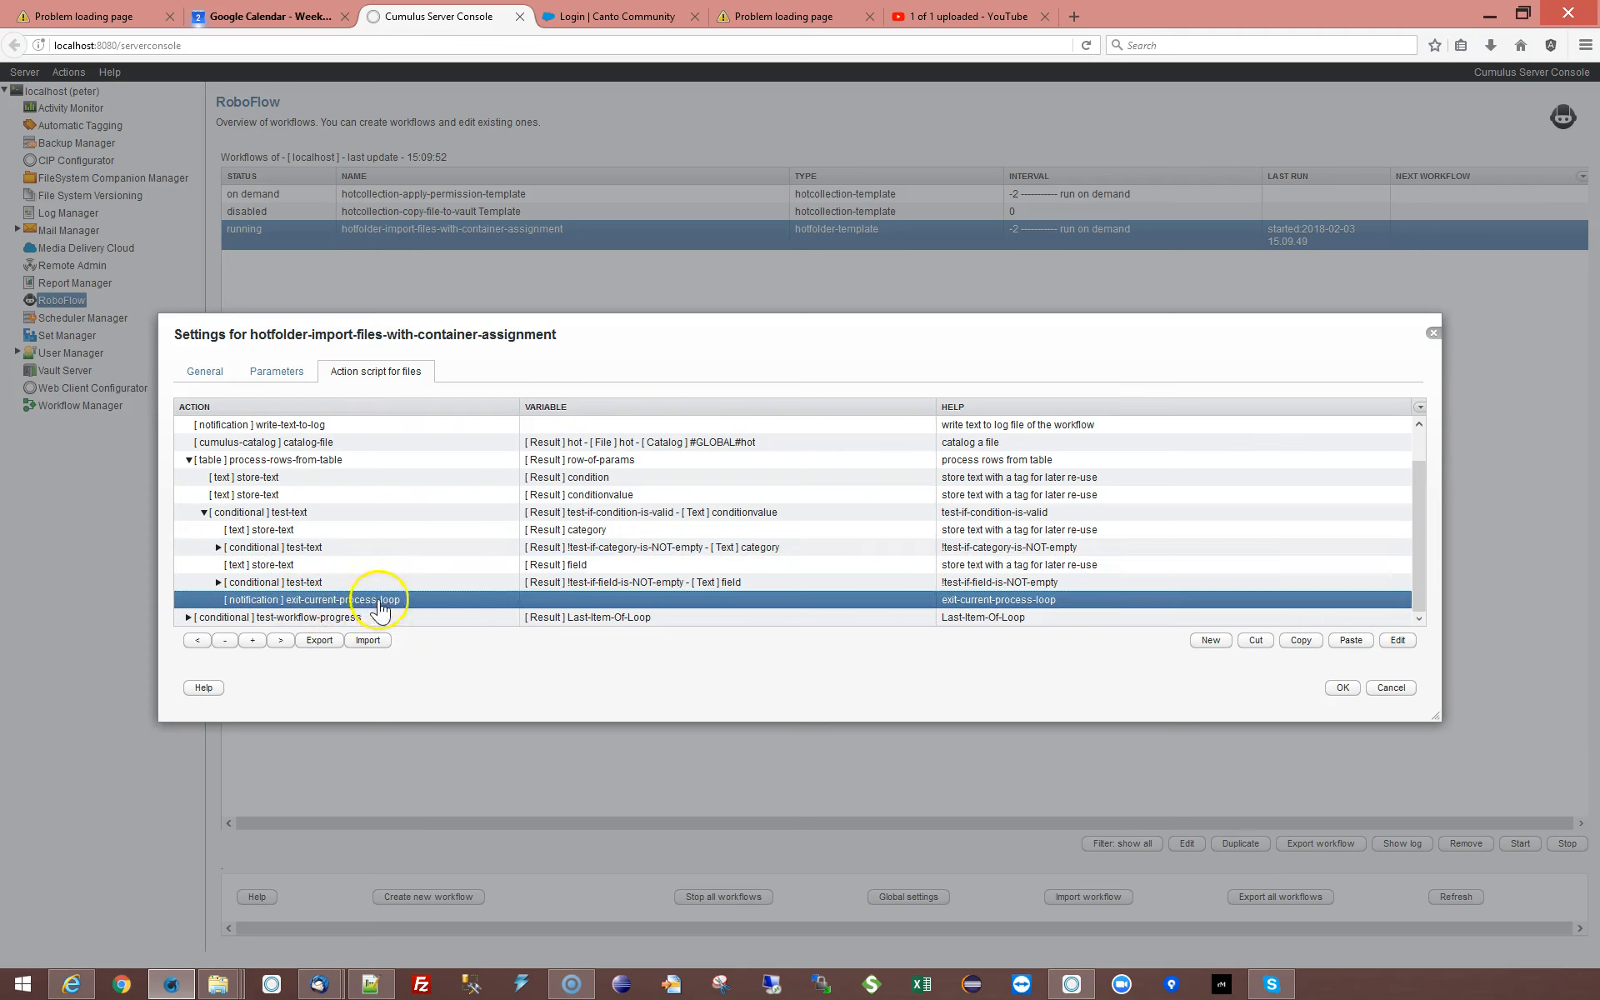
click(268, 516)
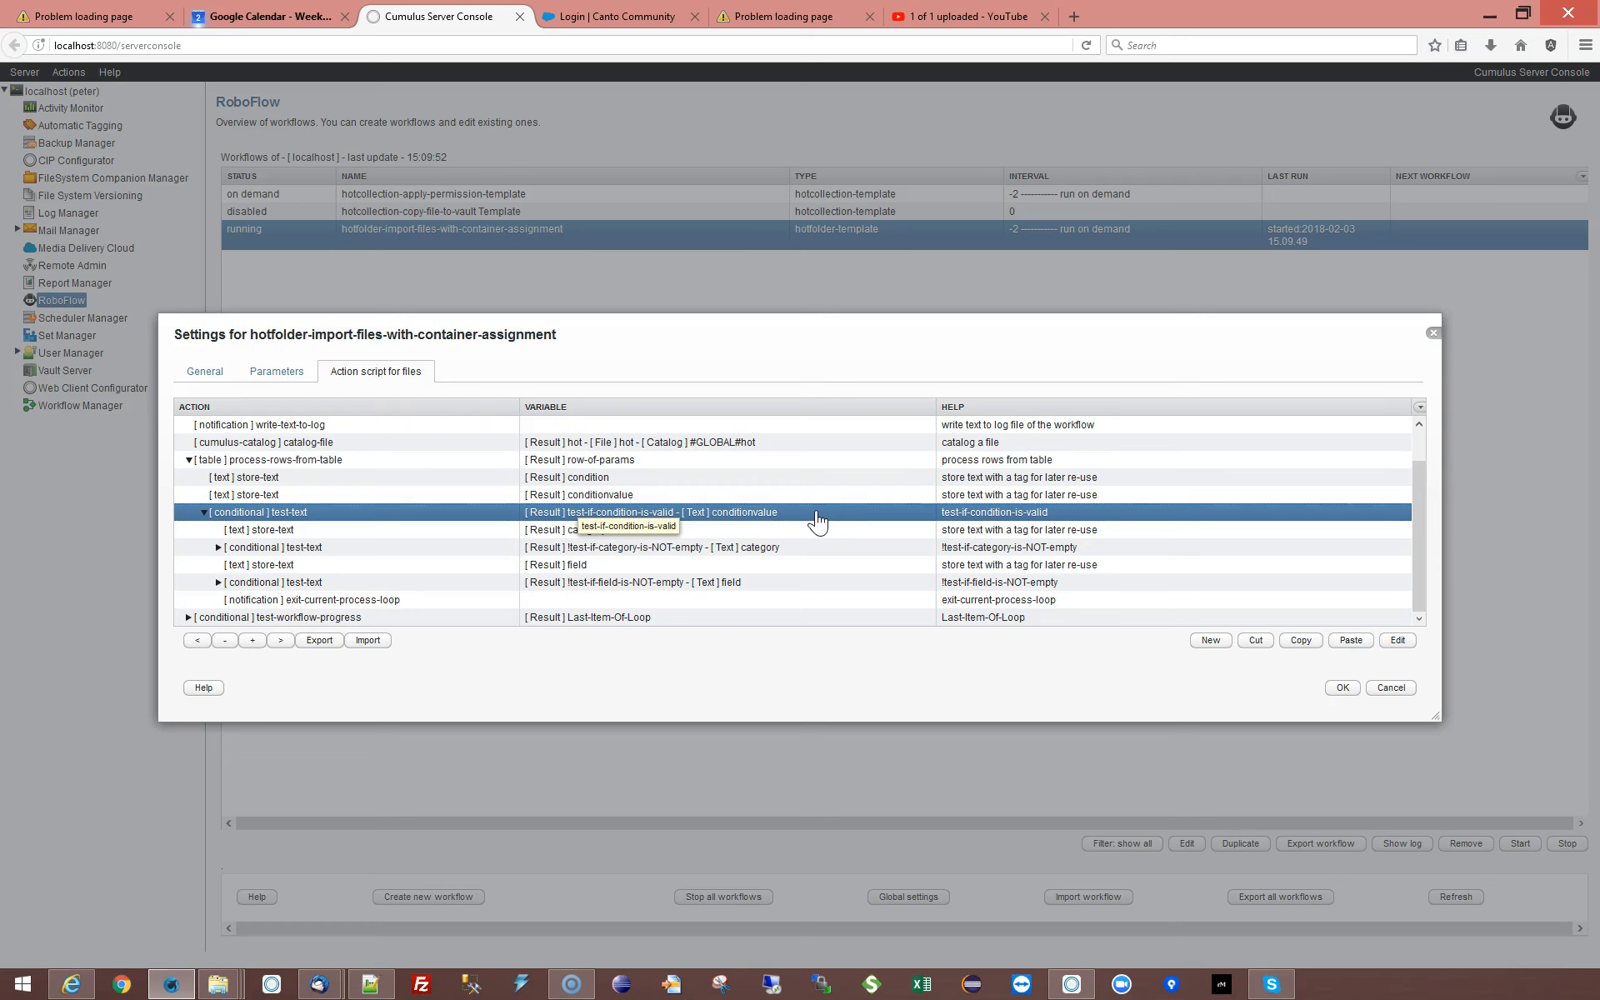
click(367, 601)
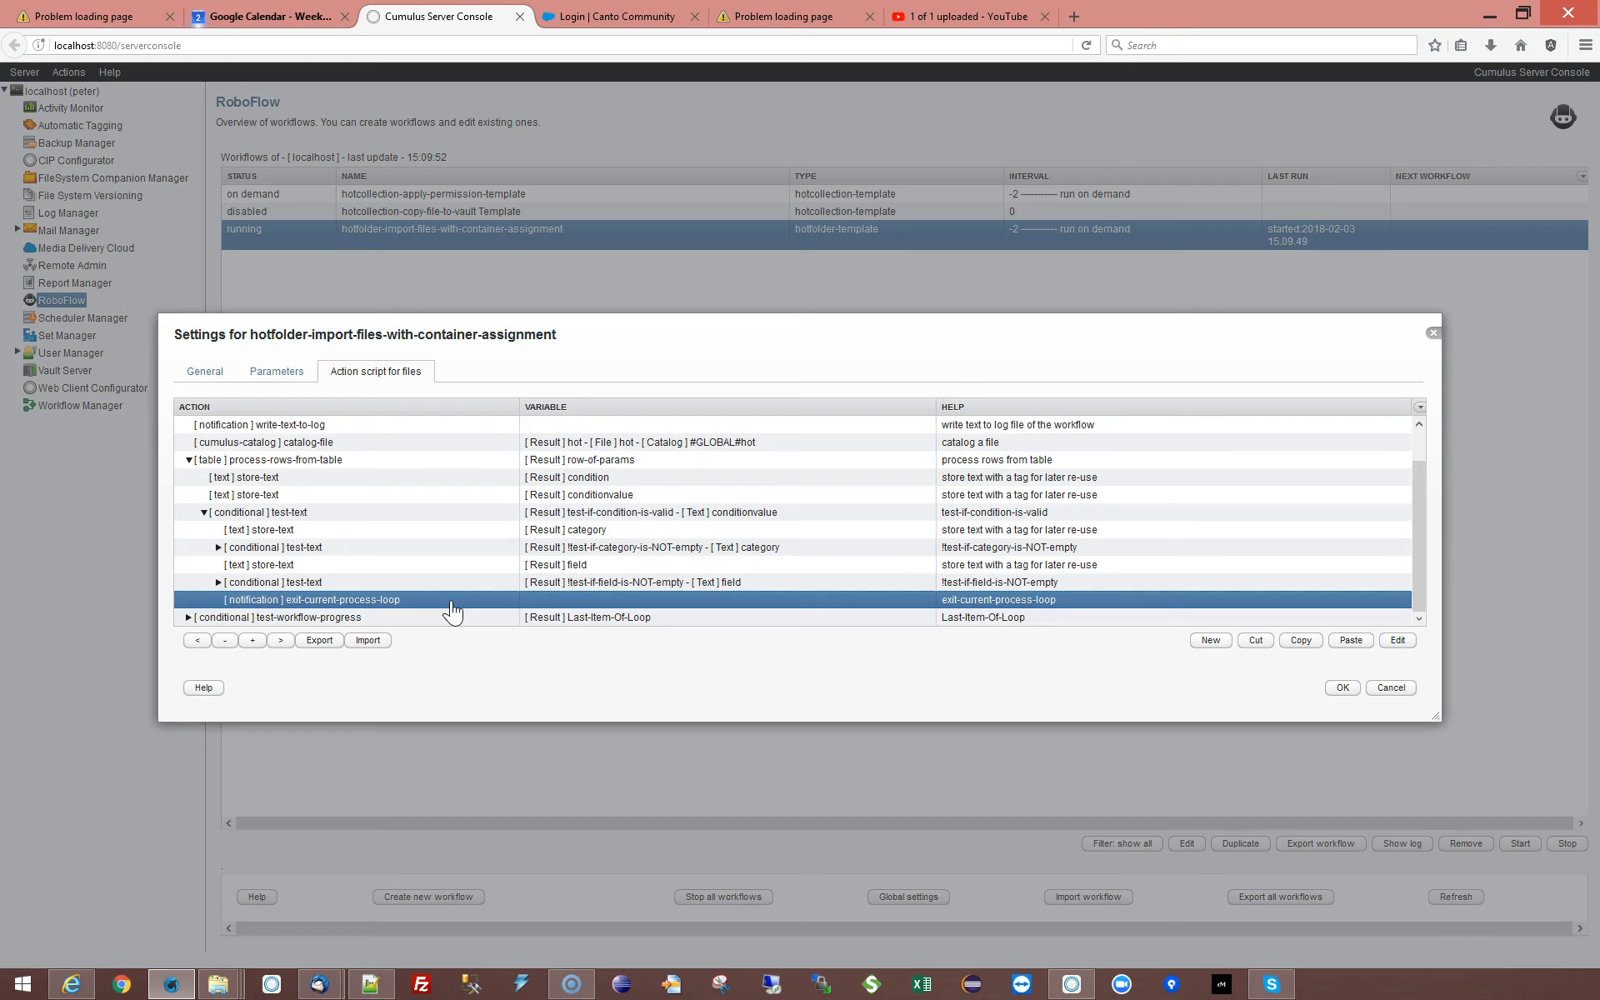
Collapse the test-if-condition-is-valid condition and its parent process-rows-from-table action.
click(203, 511)
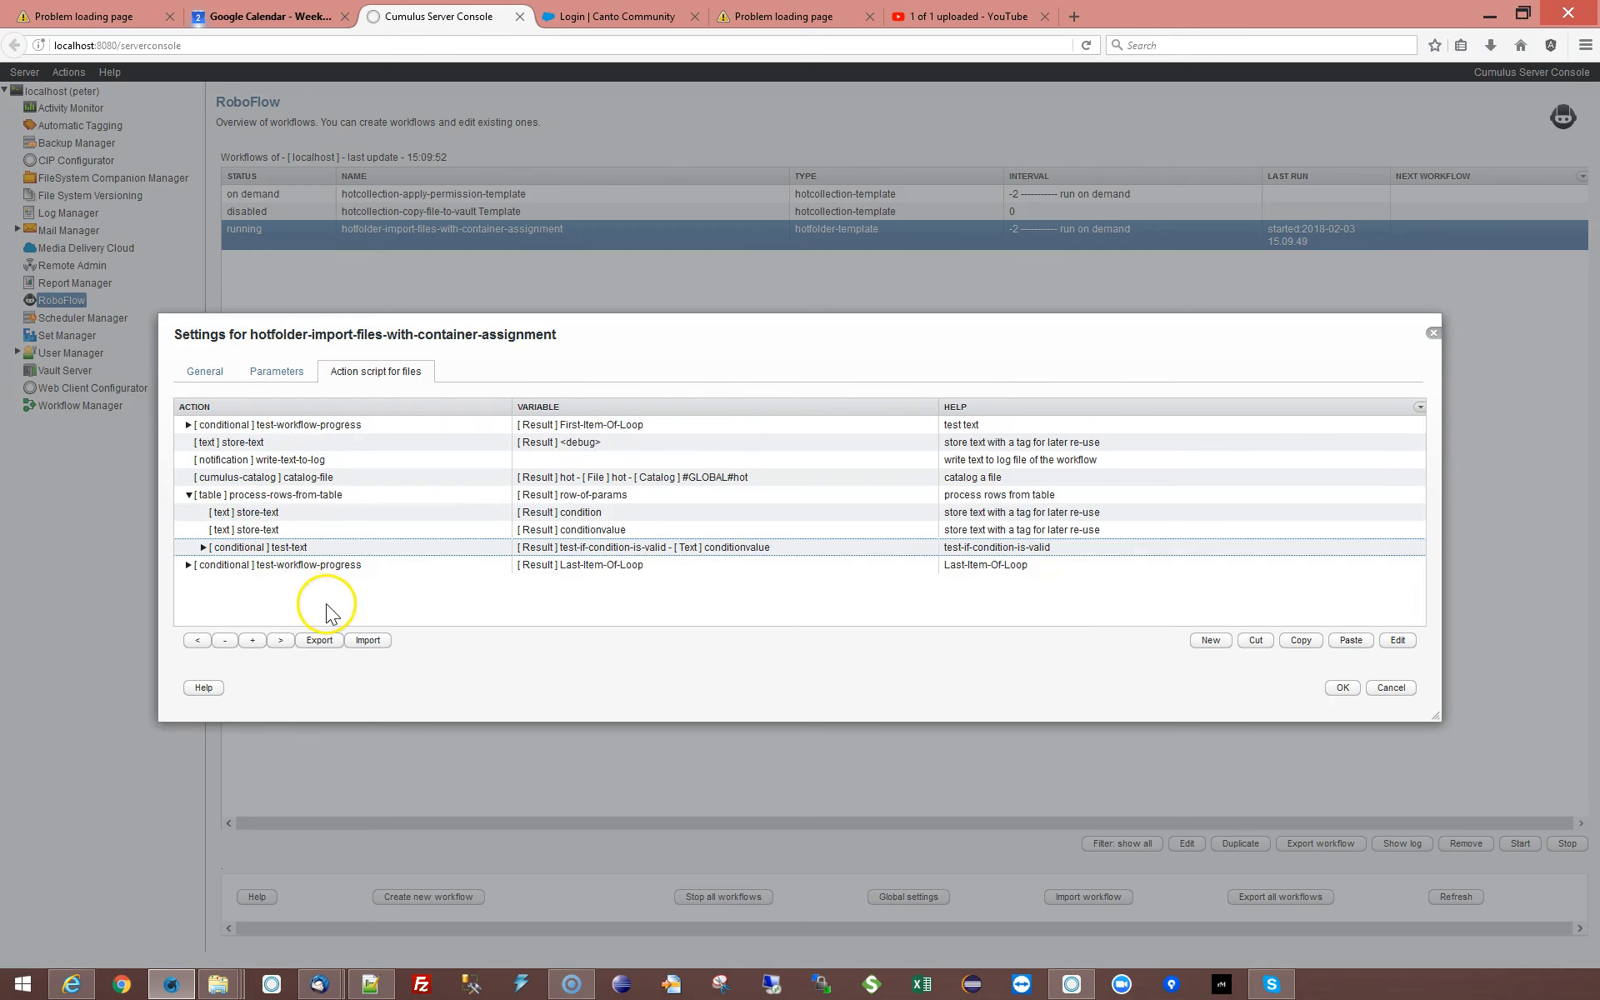
click(220, 548)
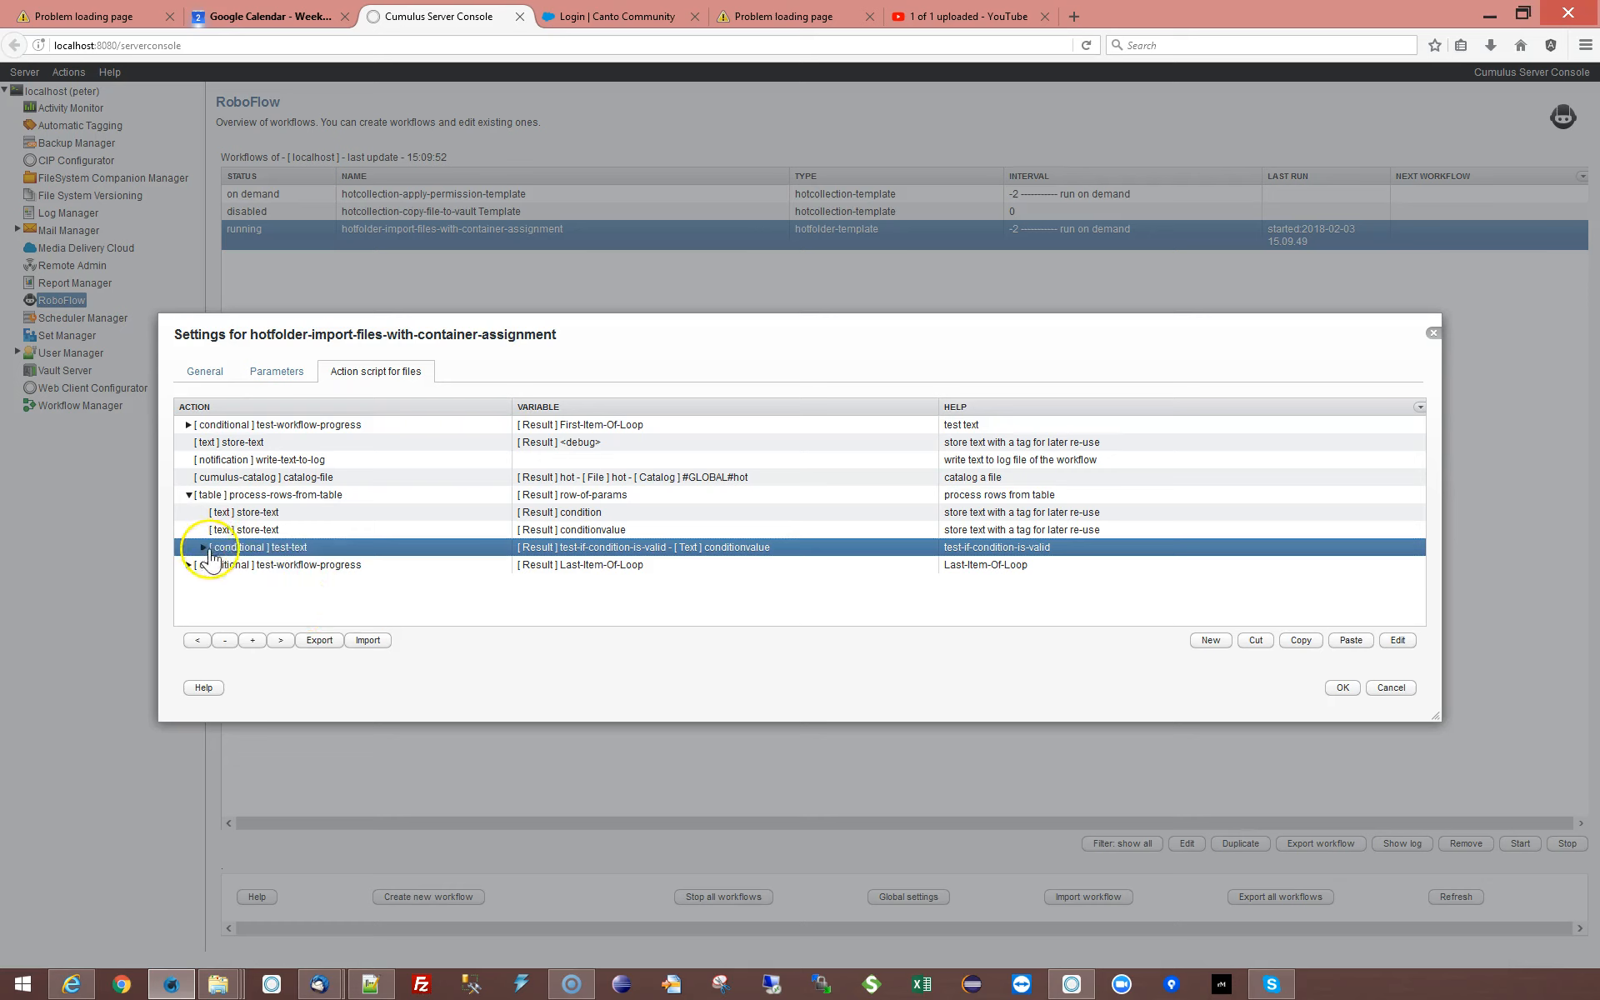
click(269, 497)
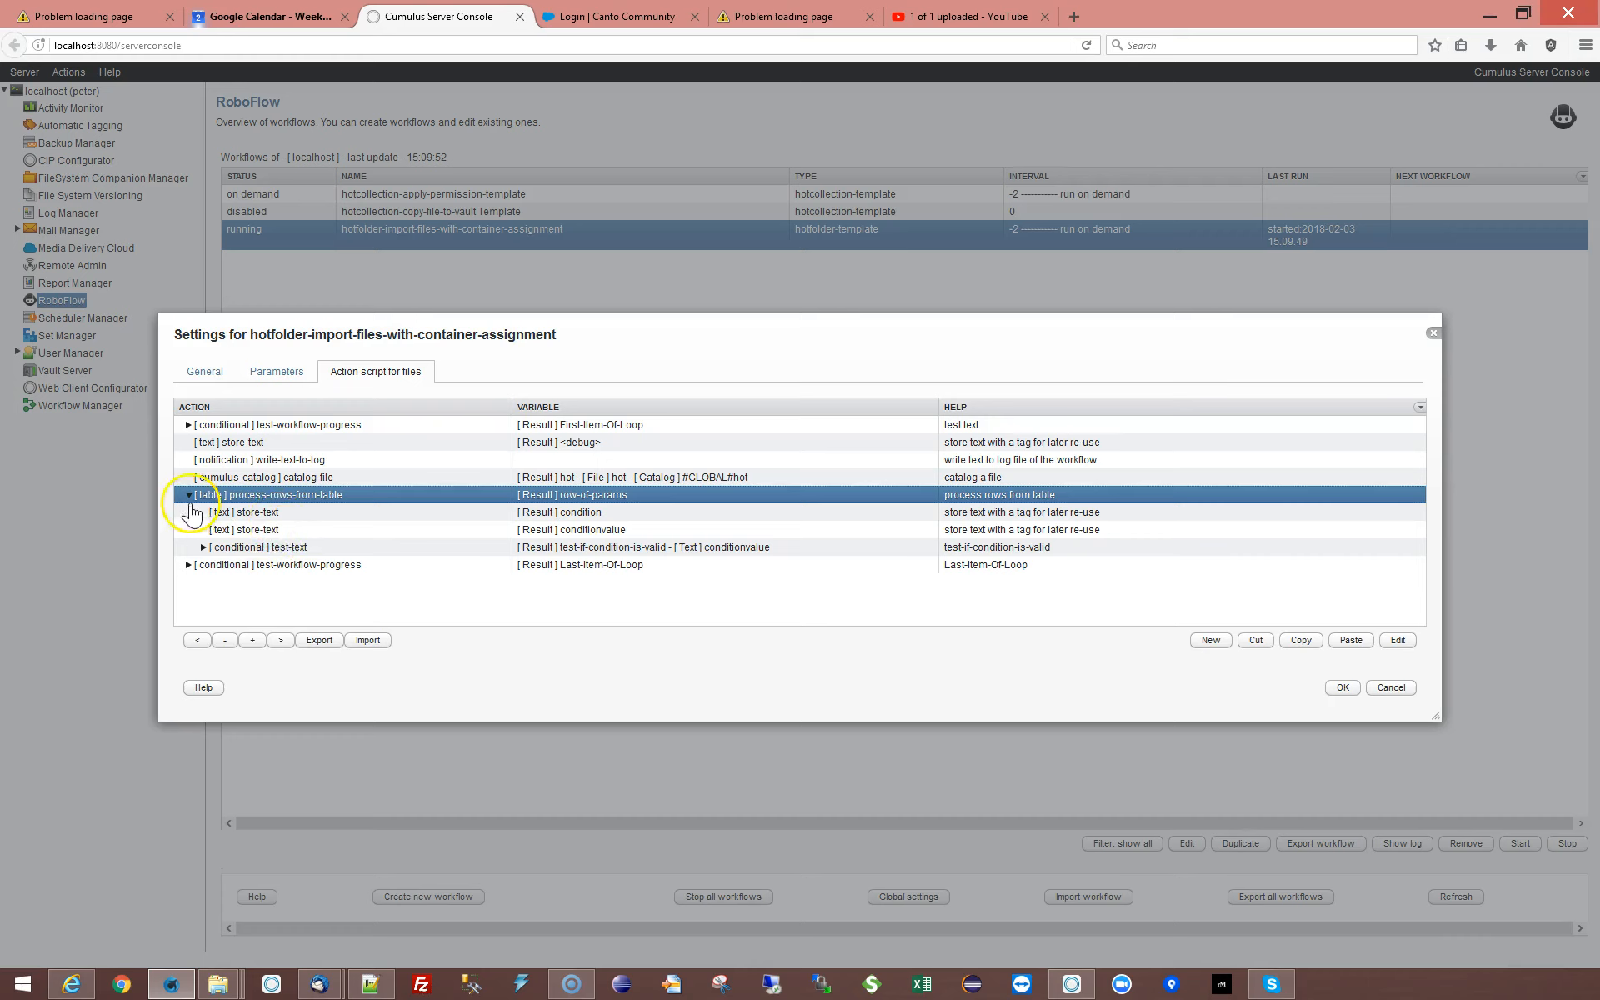
click(189, 496)
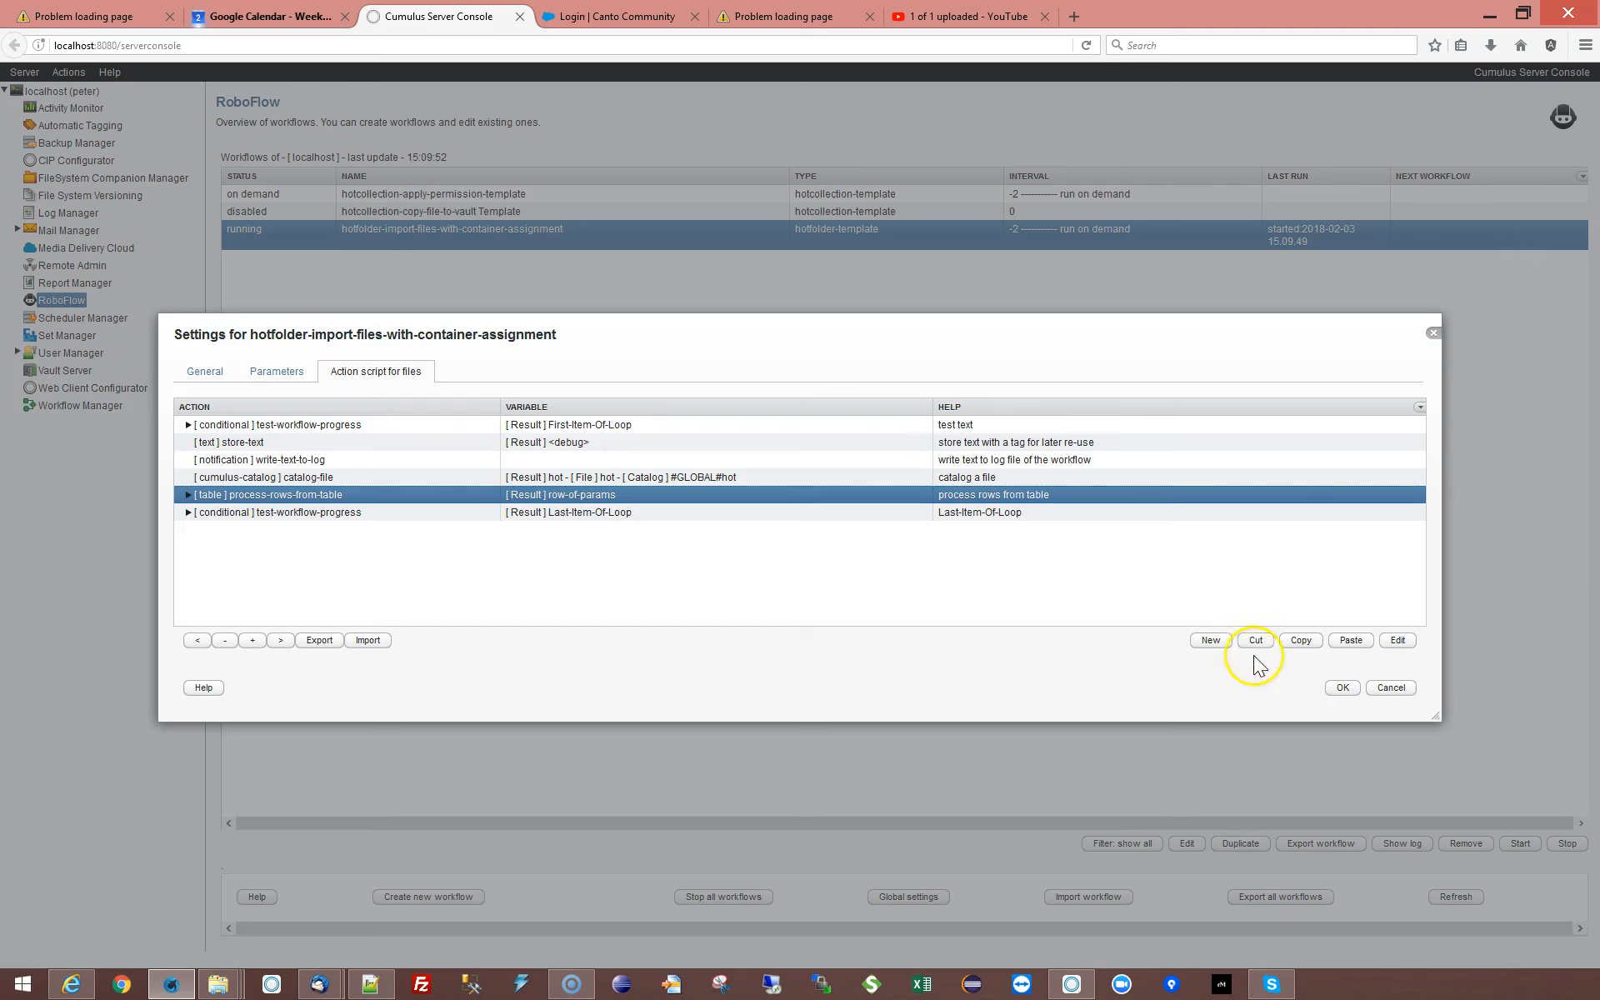
Review the hotfolder workflow's parameters and save the workflow.
click(281, 371)
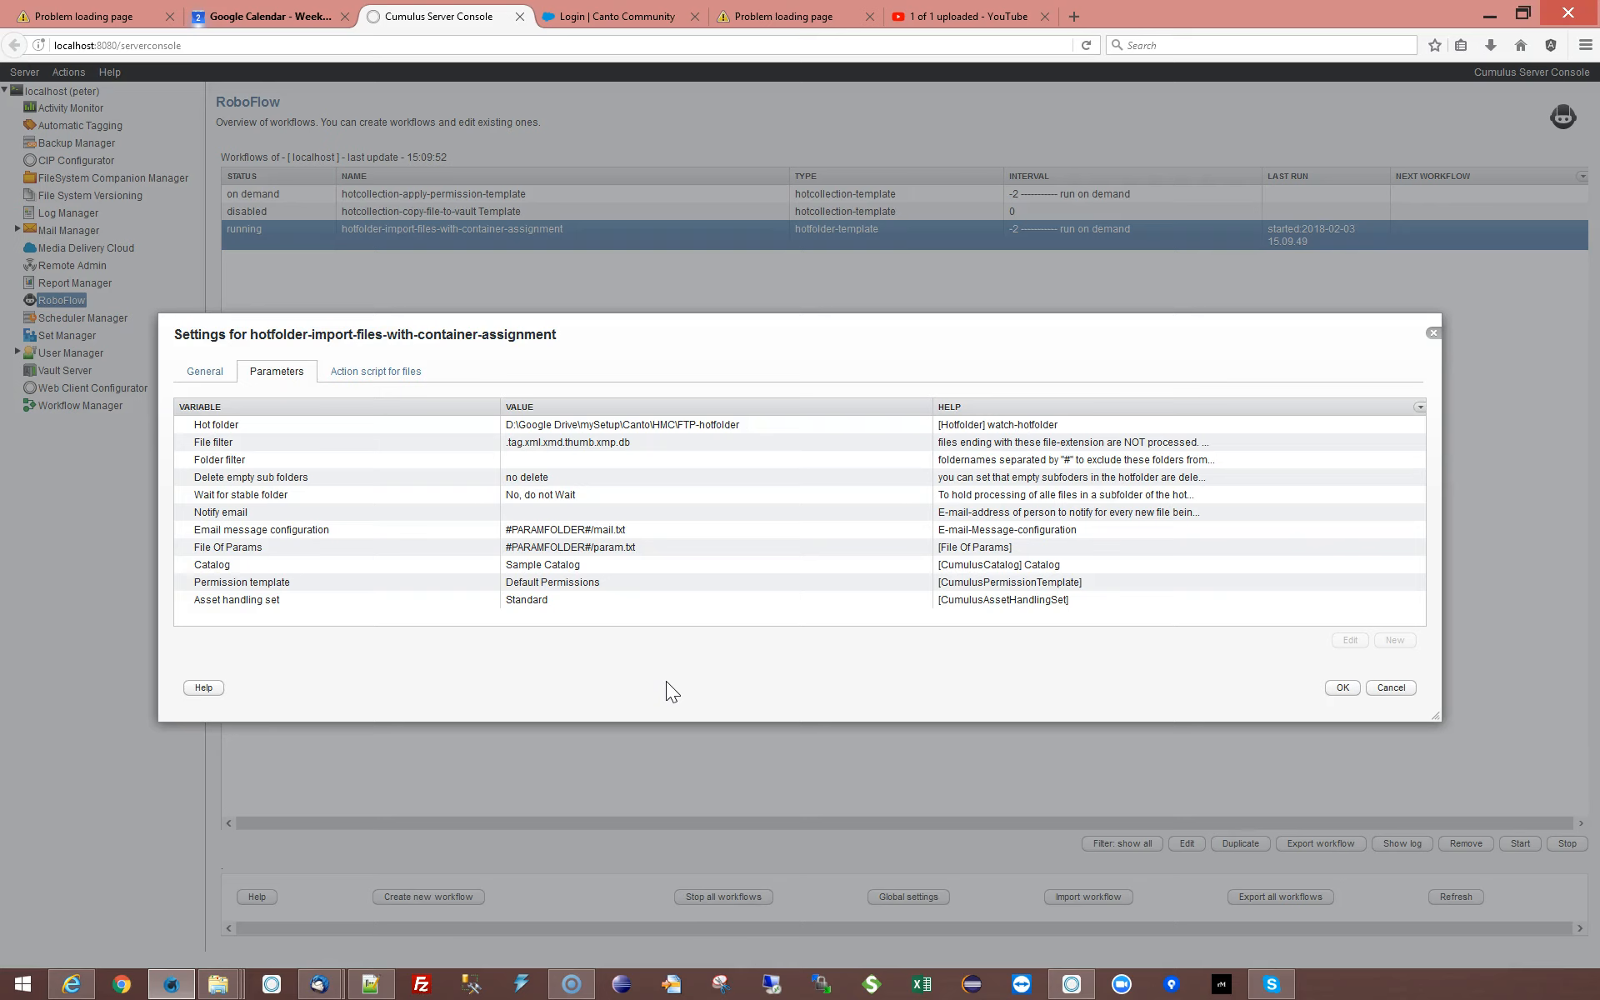
click(1342, 687)
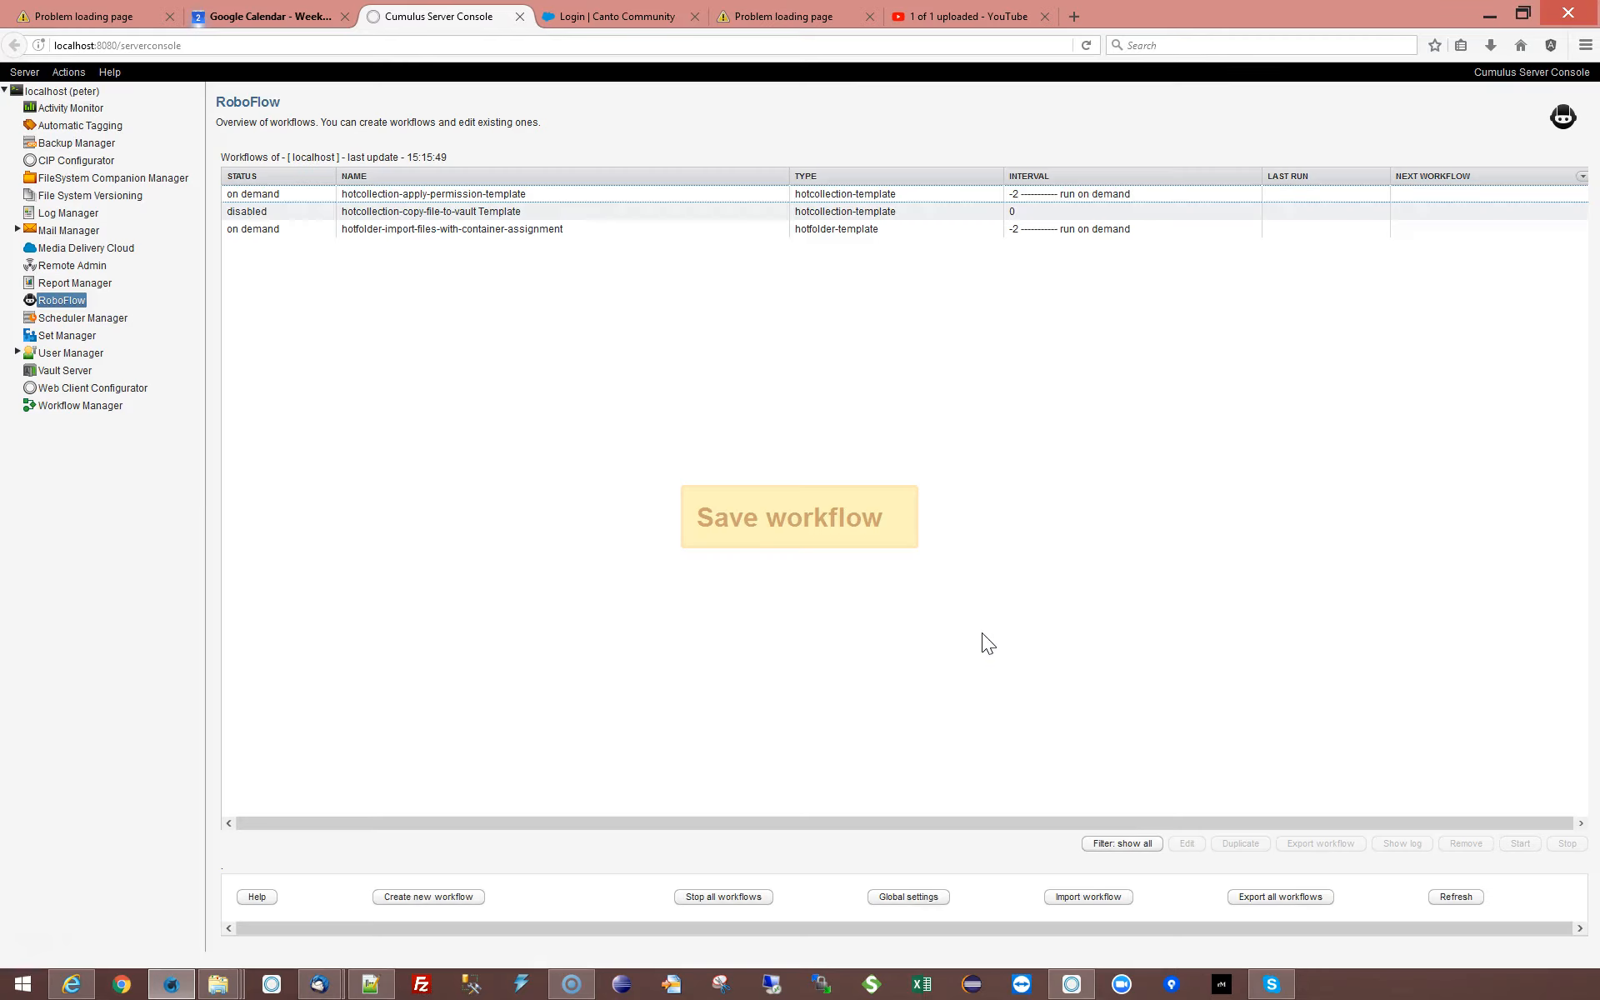